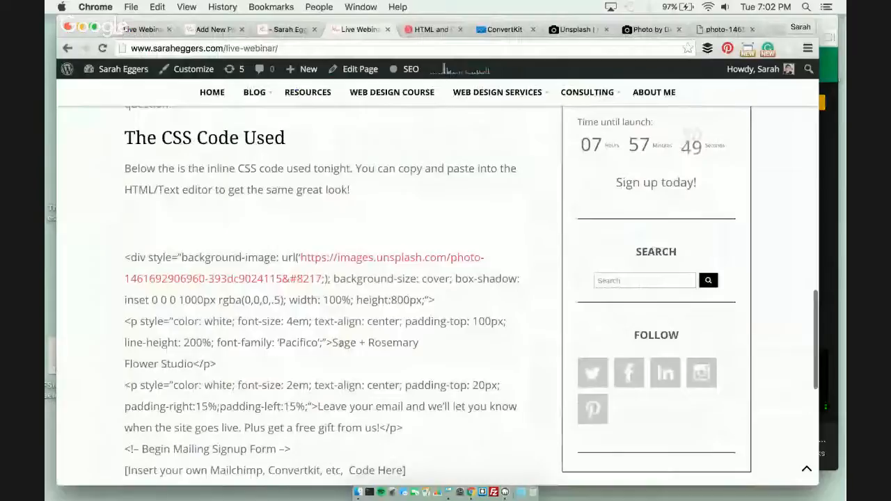
Review the inline code block under "The CSS Code Used" on the live webinar page, from the opening div to the signup form comment
scroll(340, 343, down, 1)
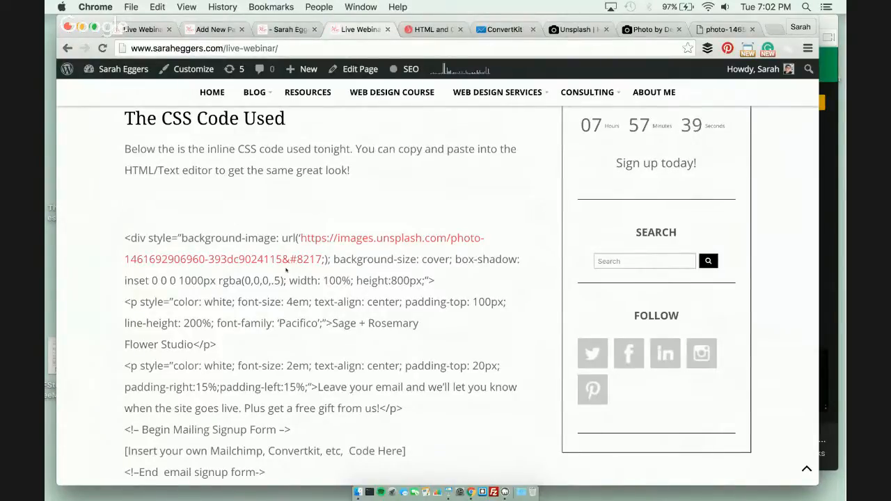
scroll(286, 271, down, 1)
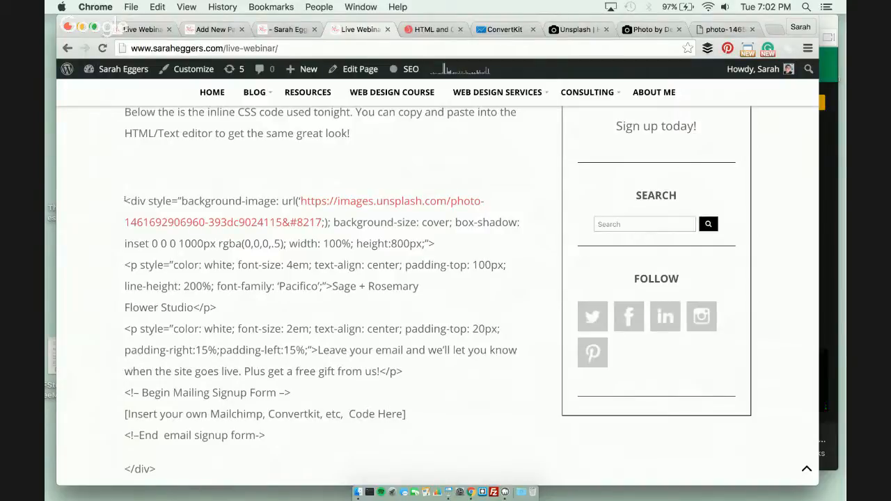
drag(125, 200, 317, 435)
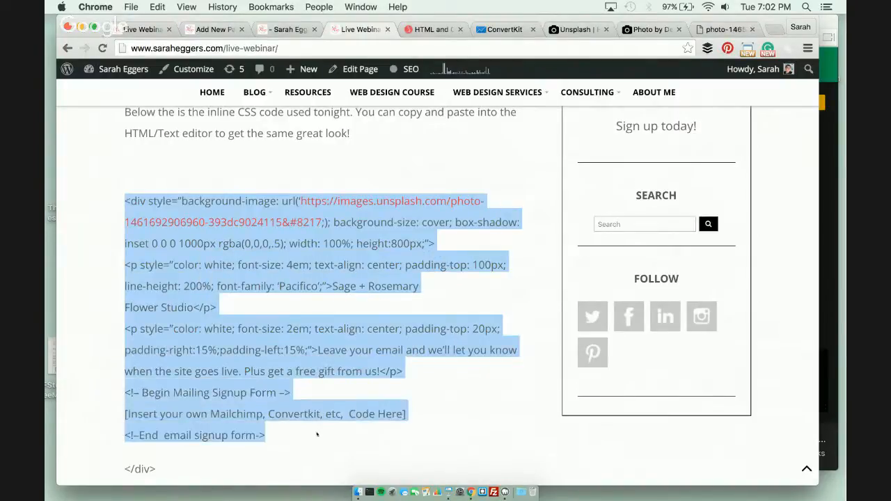
click(413, 303)
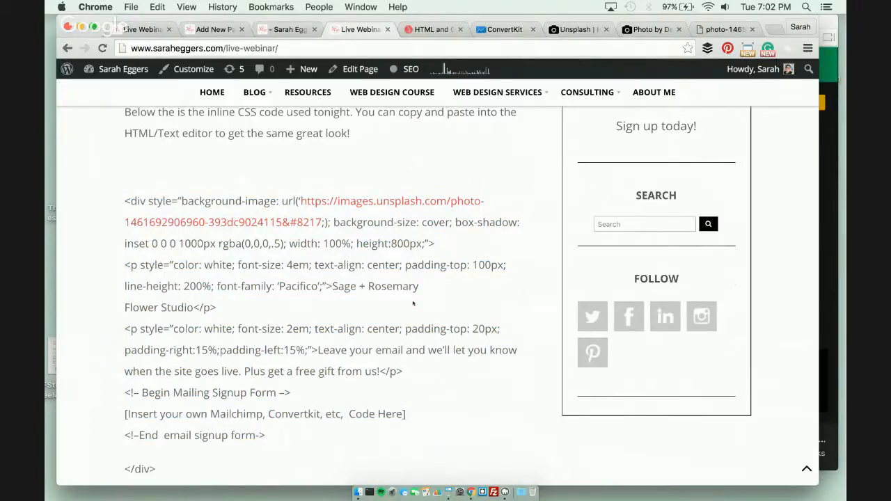
scroll(413, 304, up, 2)
scroll(413, 304, up, 2)
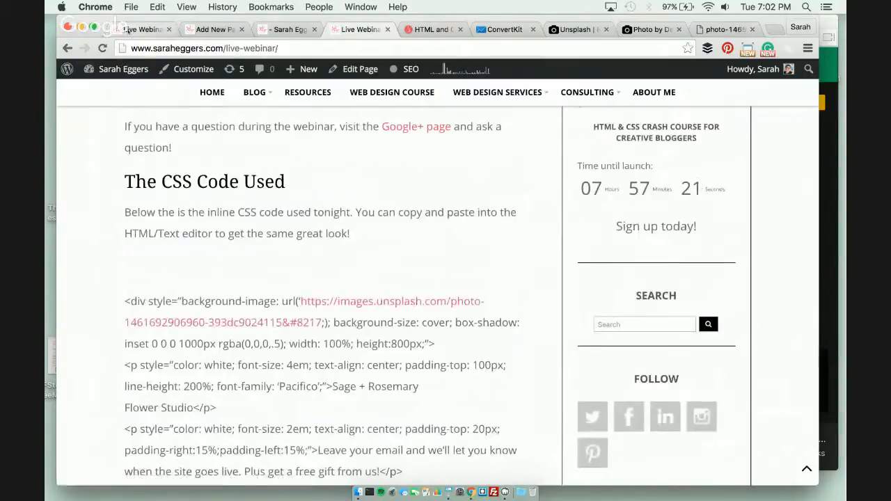
In the new WordPress page draft, set the page template to Full width
click(200, 31)
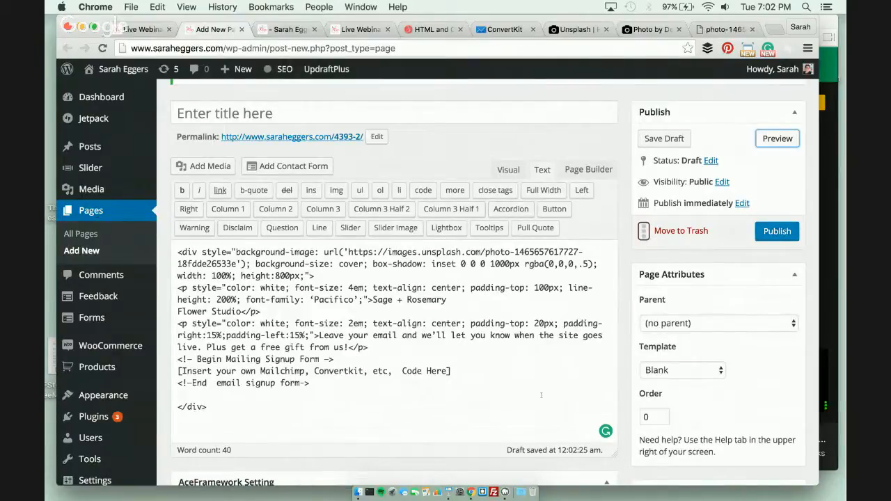
scroll(541, 396, down, 2)
scroll(684, 225, up, 2)
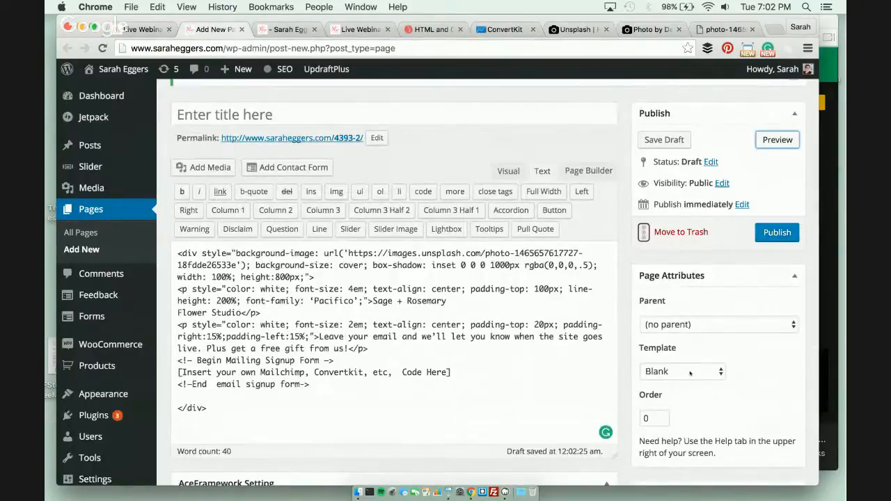
click(691, 374)
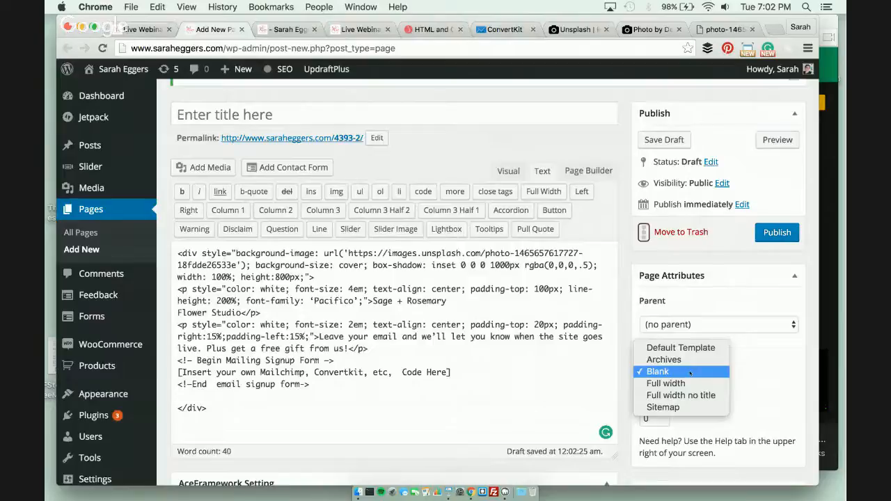
click(679, 348)
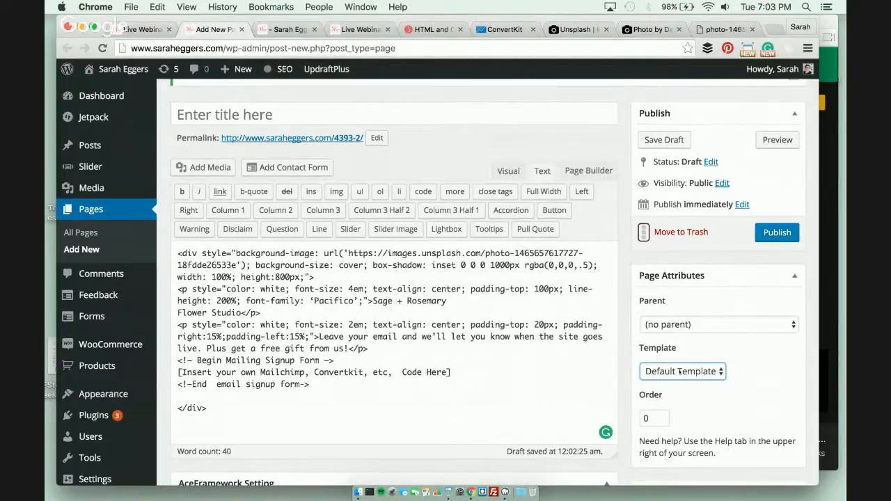
click(681, 372)
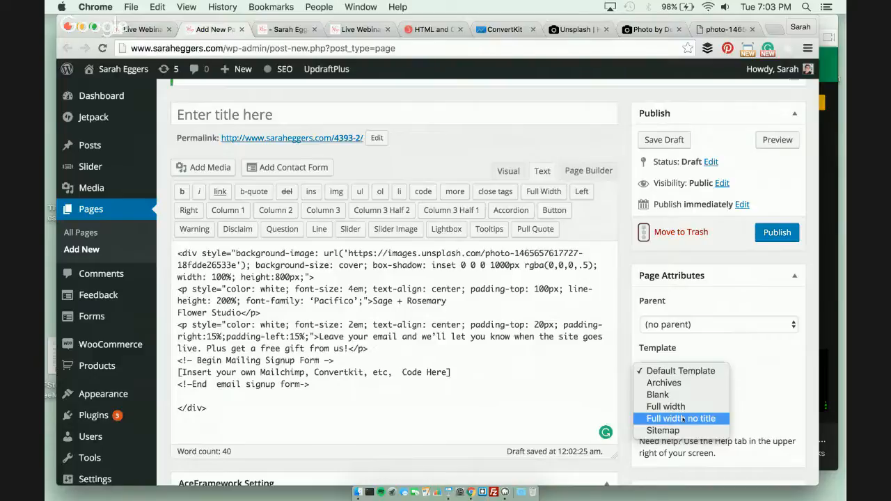
click(679, 410)
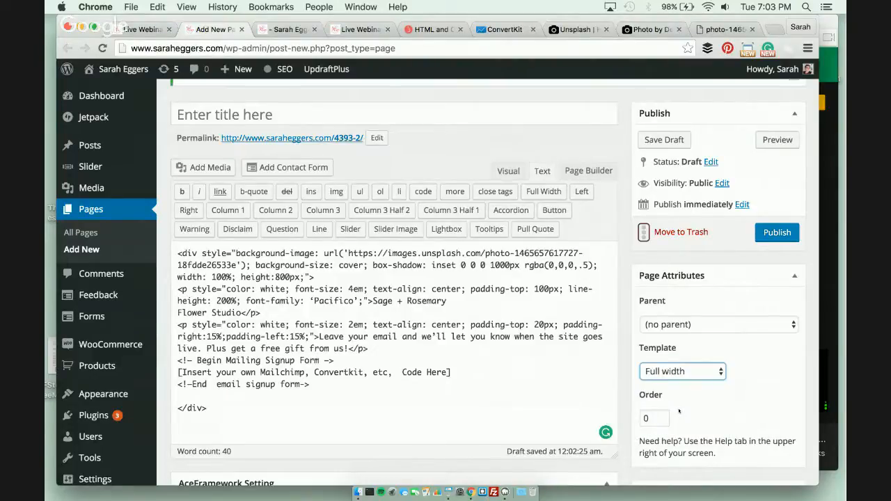
click(484, 419)
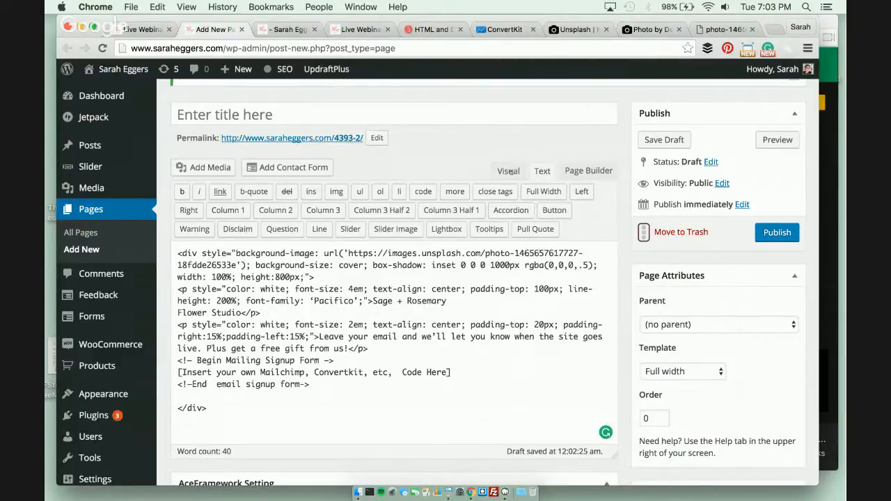
View the draft in the visual editor, return to its HTML text, and check the published code on the live webinar page
click(511, 171)
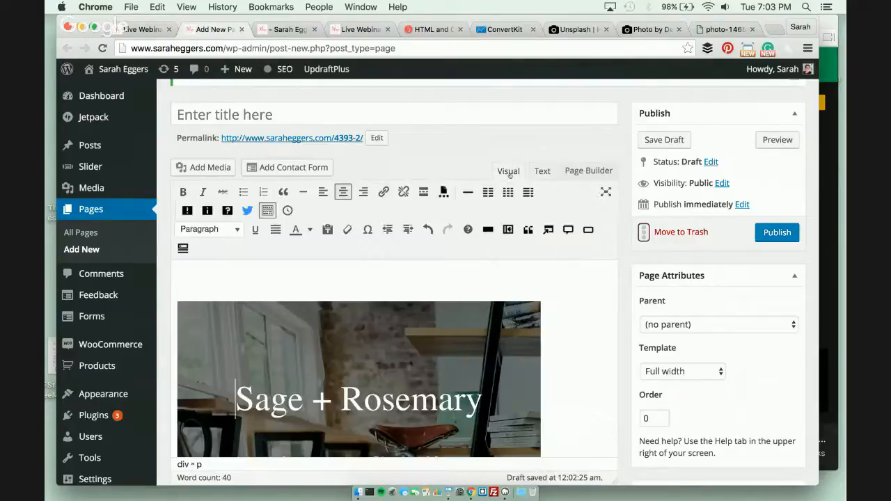
click(543, 172)
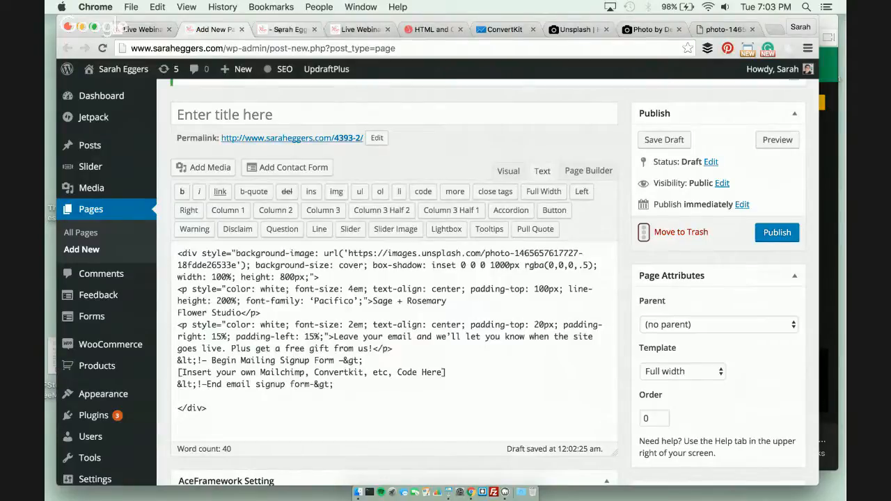
click(360, 29)
scroll(345, 293, down, 2)
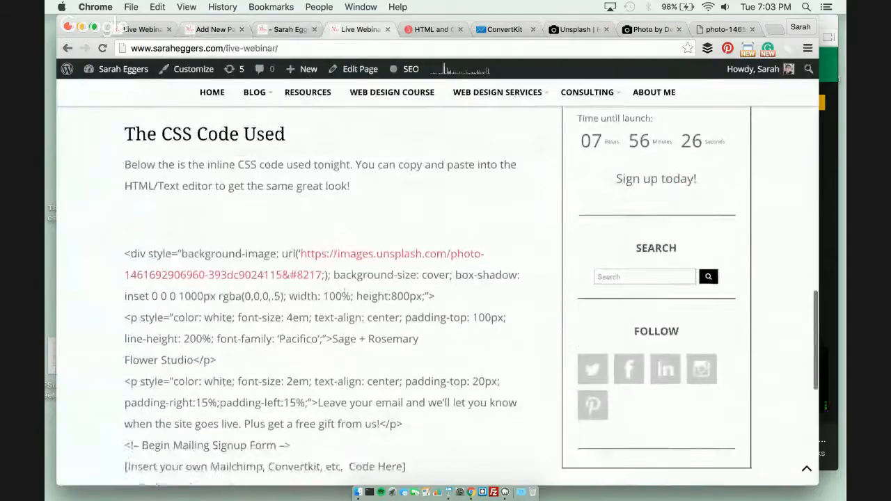
scroll(345, 295, down, 3)
scroll(345, 298, up, 1)
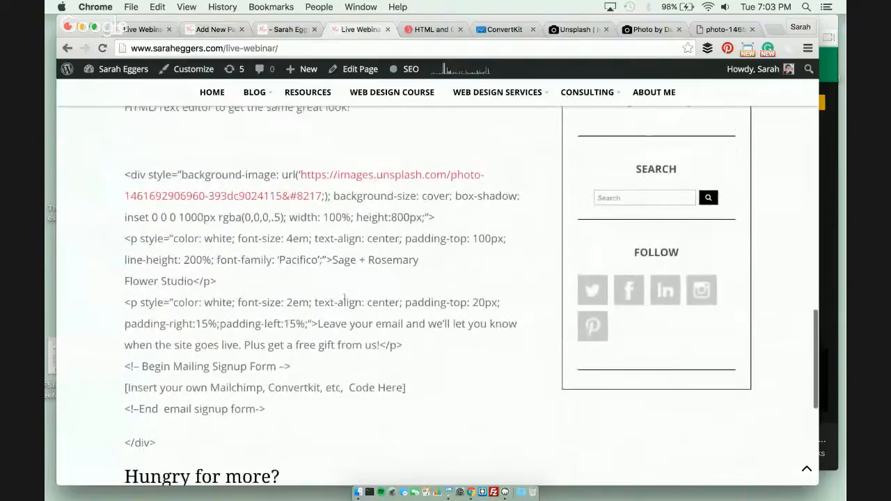
Back in the page draft, highlight the opening and closing div tags and the background-image declaration in the HTML
click(211, 29)
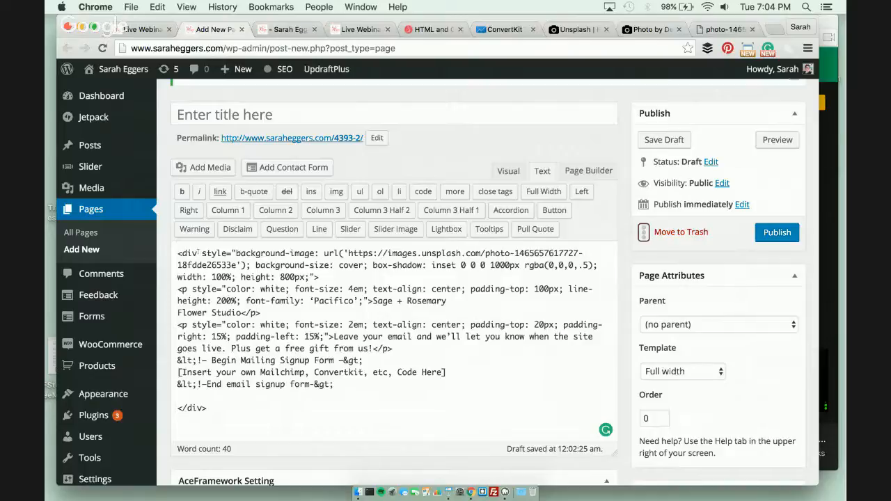
drag(198, 253, 175, 253)
click(184, 255)
drag(206, 255, 171, 254)
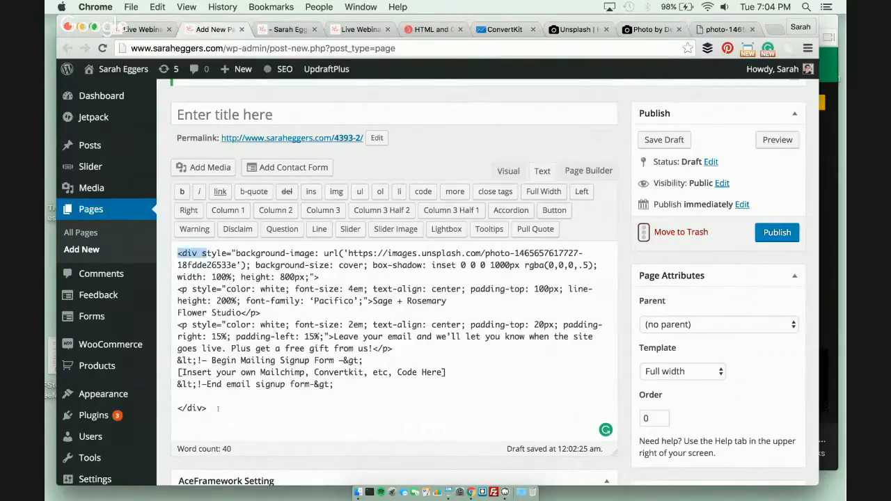
drag(218, 409, 173, 409)
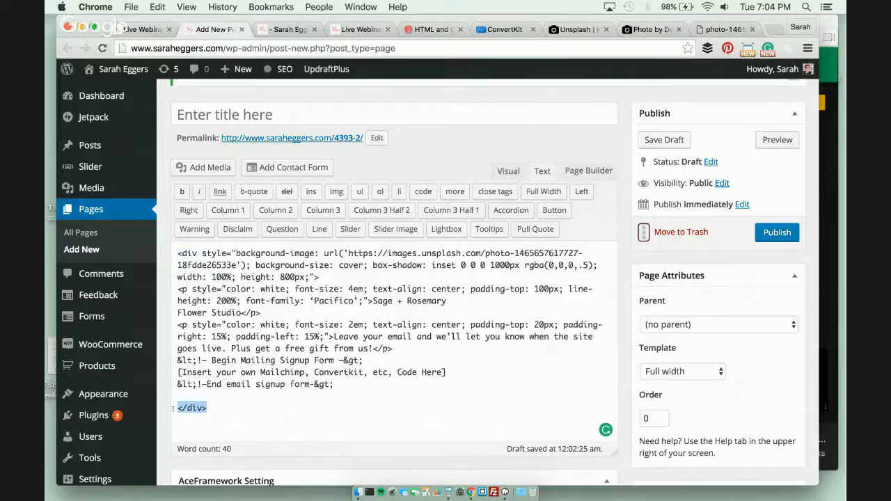
click(291, 415)
drag(235, 254, 244, 266)
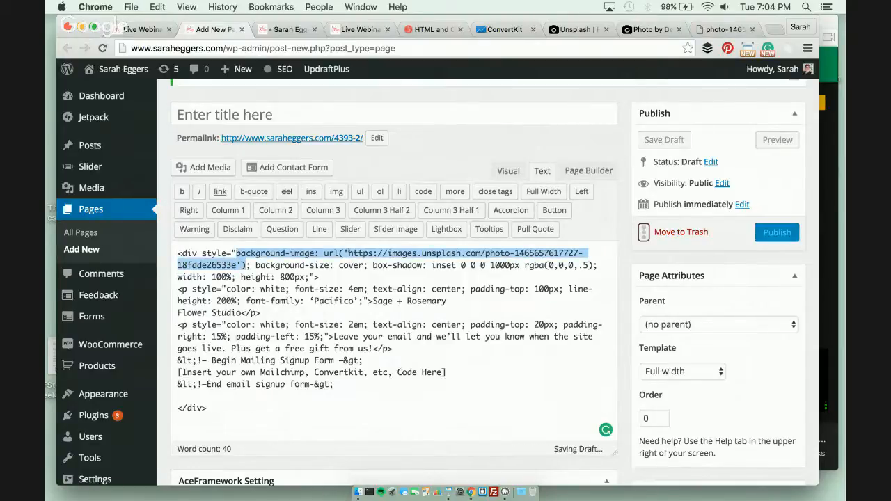
drag(208, 409, 177, 409)
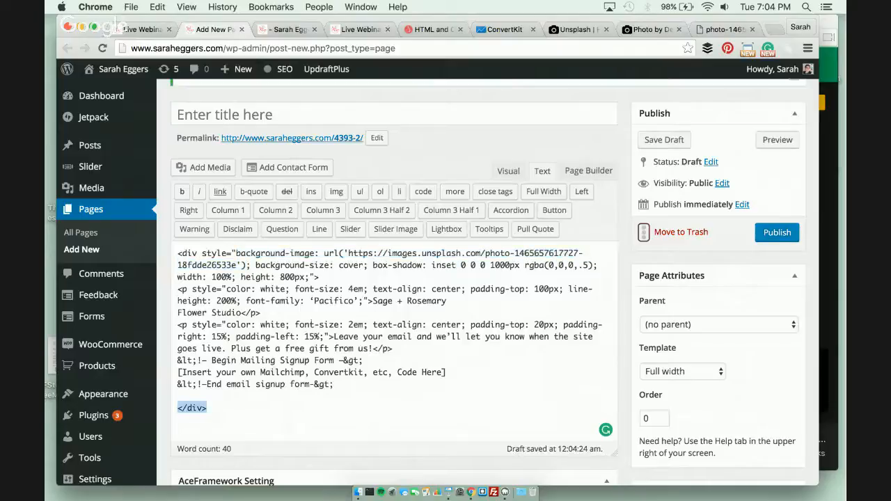
Highlight the div's background-size: cover declaration and its inset box-shadow declaration
drag(255, 265, 369, 267)
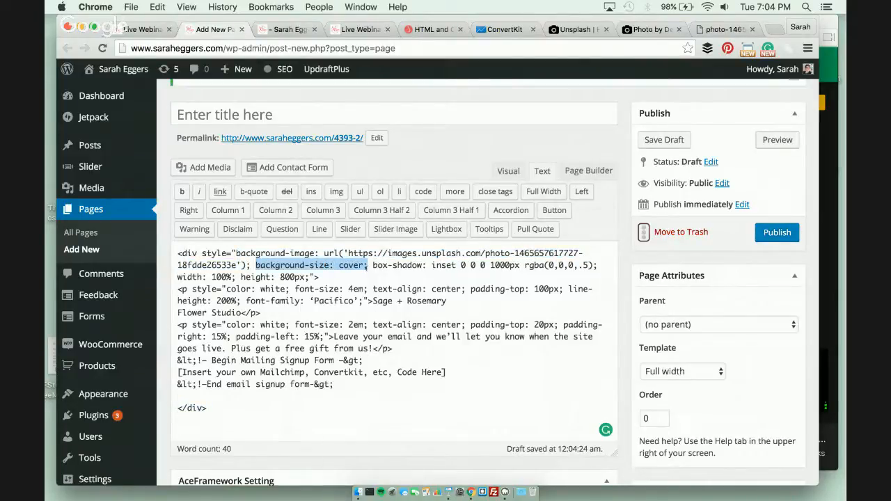
drag(373, 265, 593, 266)
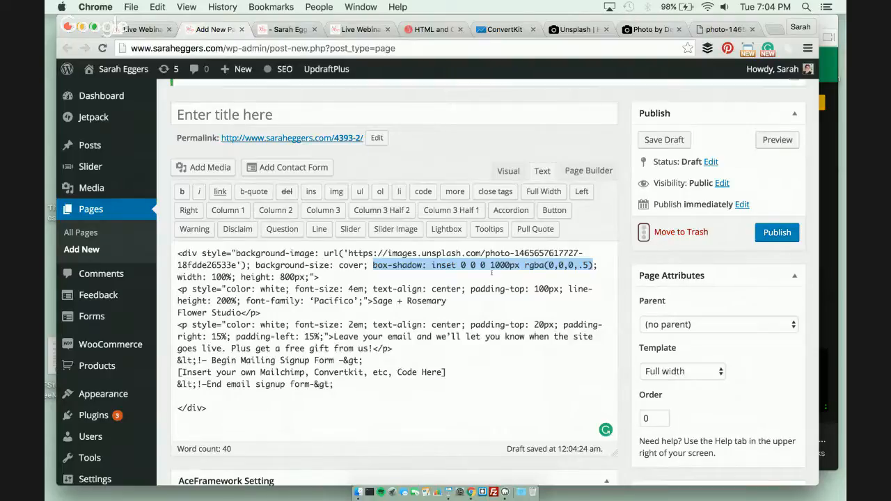
click(492, 272)
Try .4, .6 and .1 as the box-shadow's rgba opacity, and put it back to .5
click(590, 266)
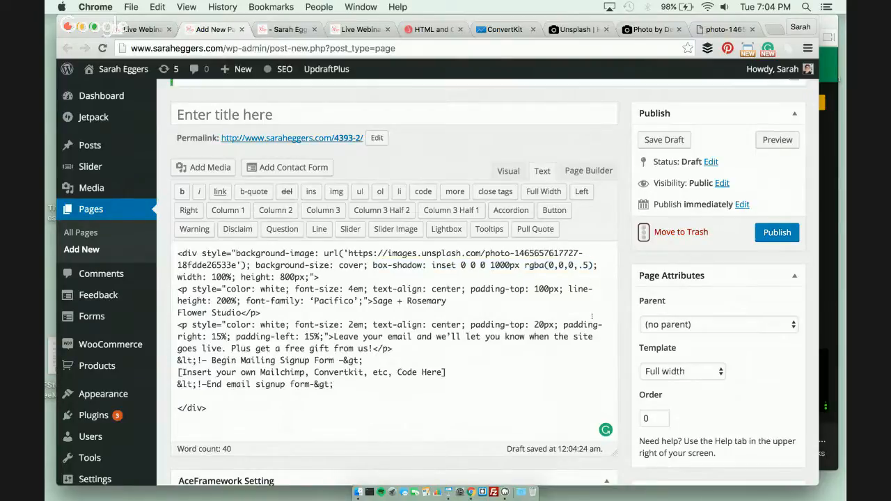
key(shift+Left)
text(4)
key(shift+Left)
text(6)
key(shift+Left)
text(1)
key(shift+Left)
text(5)
Highlight the div's width and height declarations, and insert two blank lines between the opening div tag and the first paragraph
drag(177, 276, 234, 277)
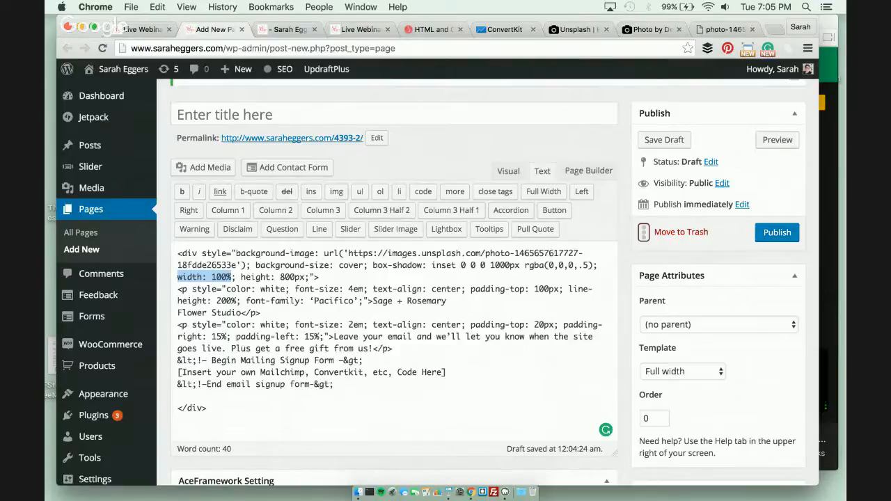
drag(241, 277, 306, 277)
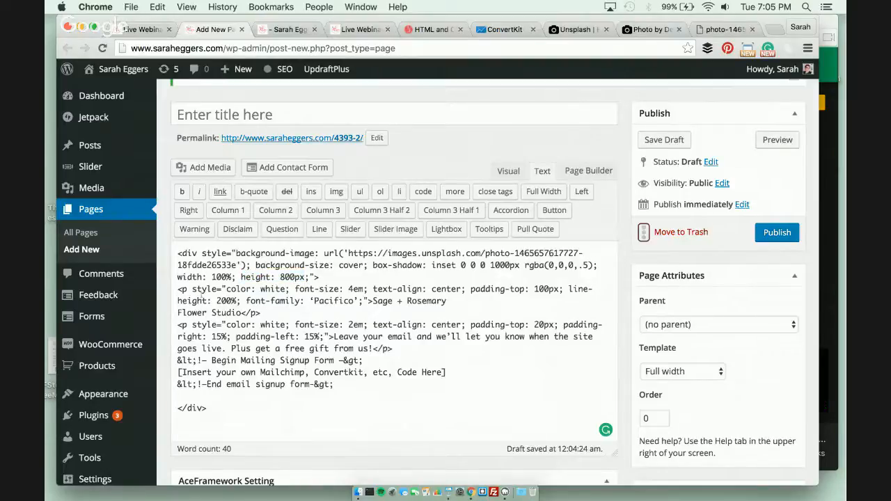
key(Return)
key(Return)
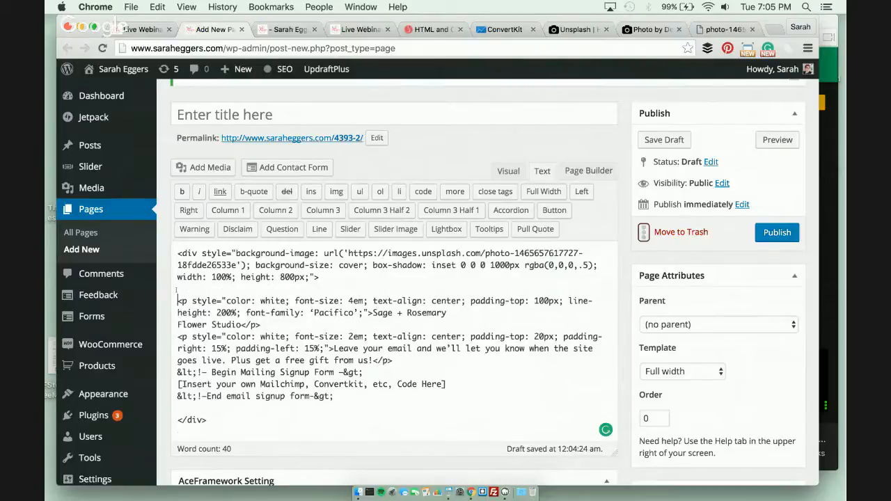
Add a sample <p> tag above the first styled paragraph, and delete it together with one extra blank line
drag(188, 313, 175, 313)
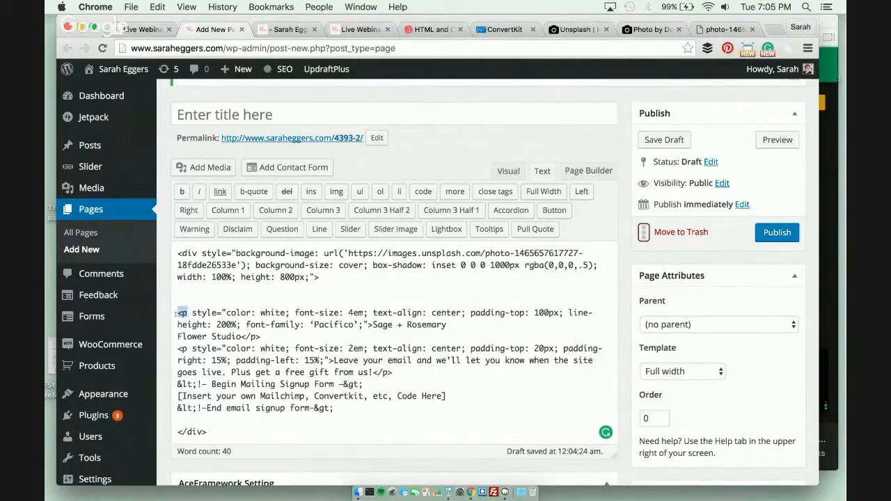
click(184, 298)
key(Return)
text(<p>)
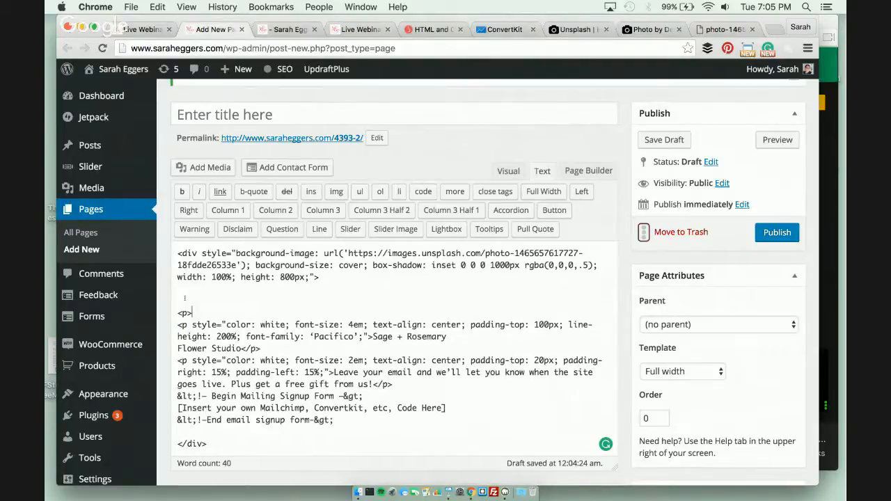
key(BackSpace)
key(BackSpace)
key(BackSpace)
key(BackSpace)
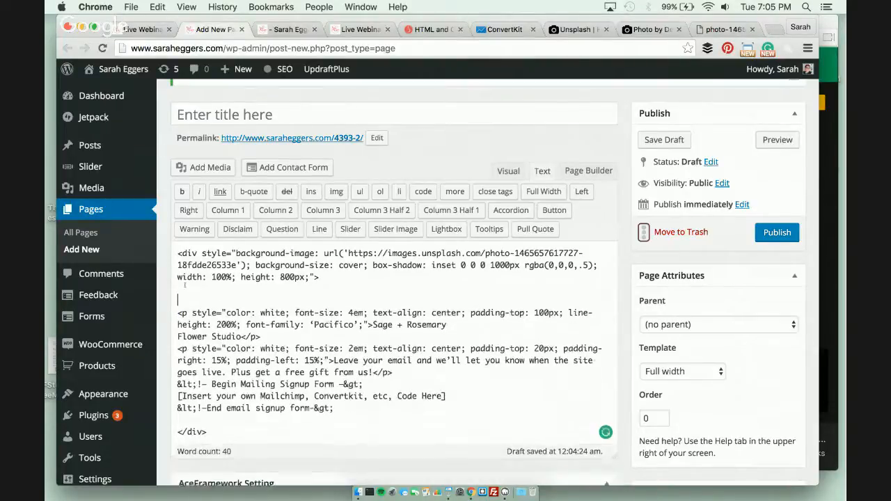
key(BackSpace)
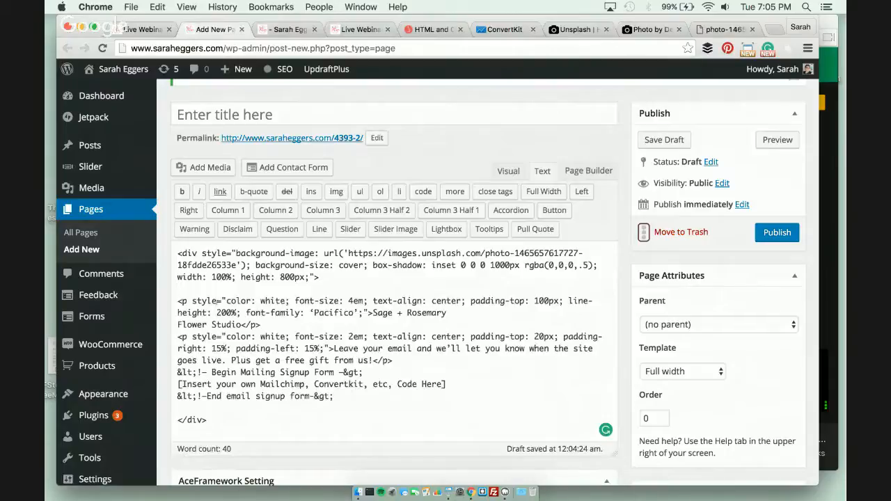
Highlight the first paragraph's color: white and font-size: 4em declarations and the em unit, and enlarge the page display
drag(226, 301, 286, 301)
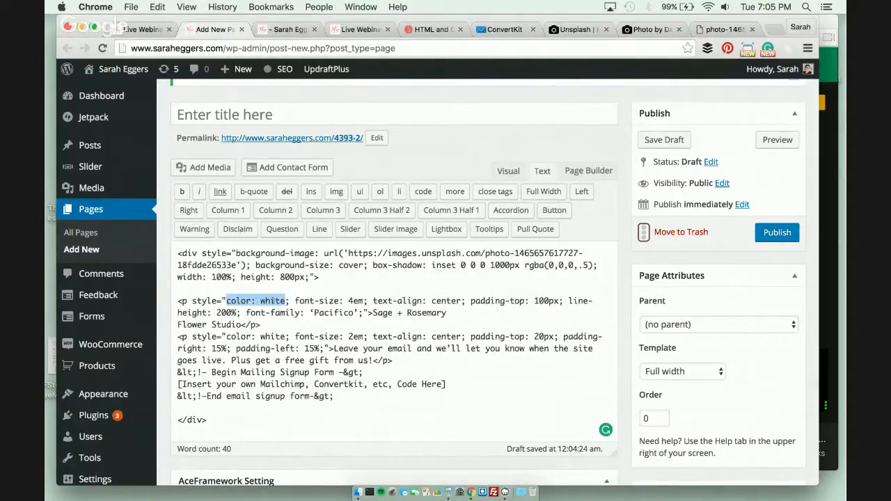
drag(296, 301, 365, 301)
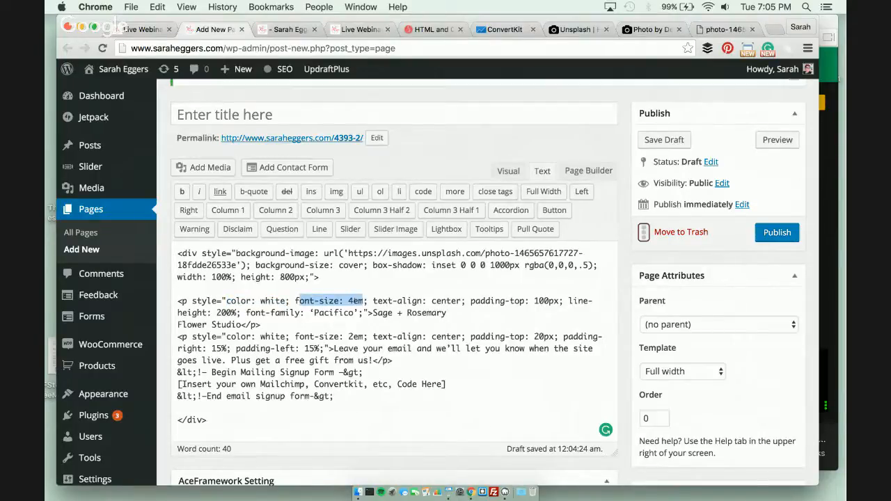
click(353, 301)
drag(353, 301, 364, 301)
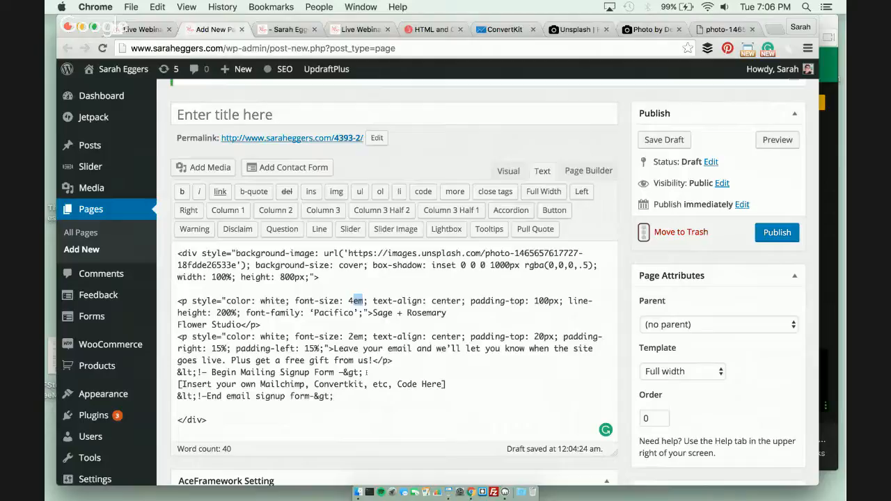
key(super+plus)
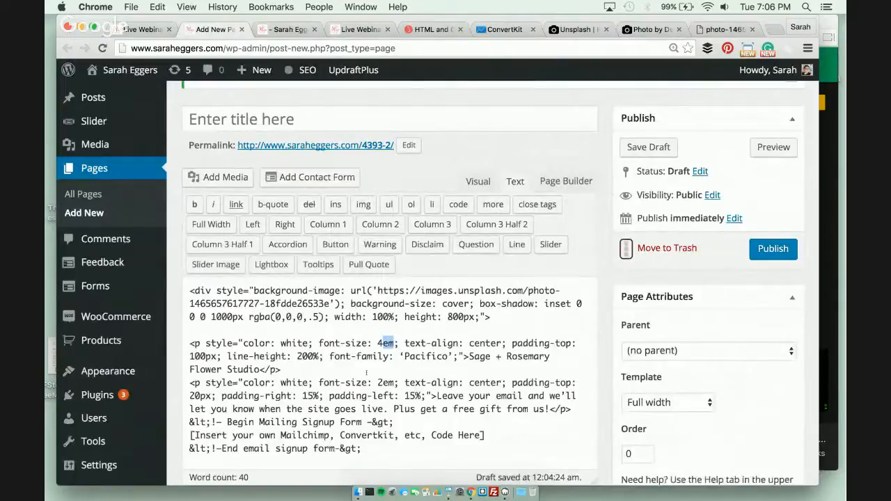
Try 84px and 60px as the first paragraph's font-size, and put it back to 4em
key(super+minus)
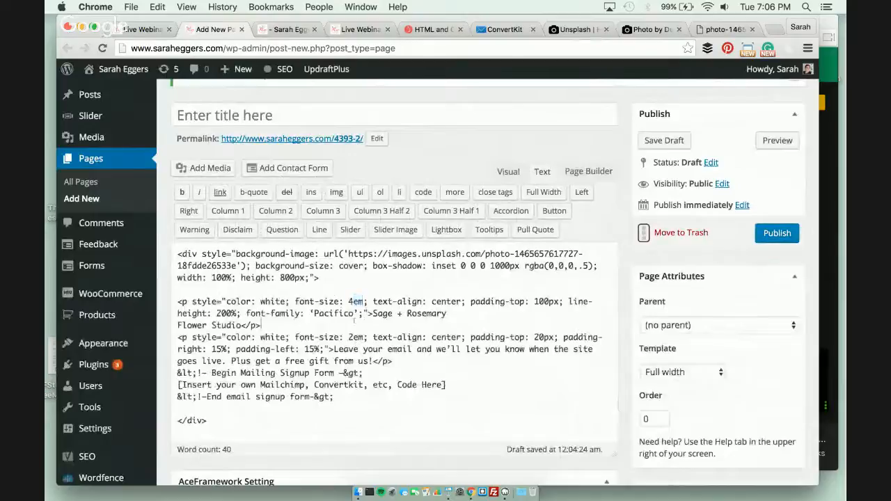
key(BackSpace)
key(BackSpace)
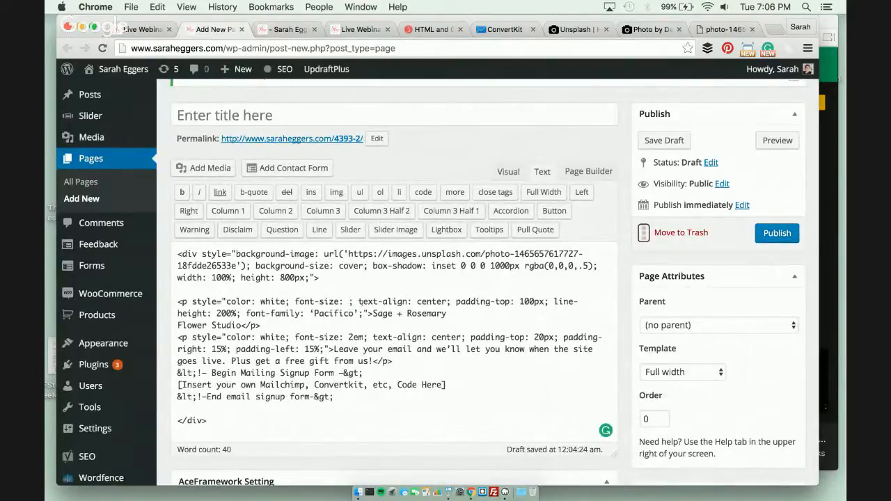
text(84px)
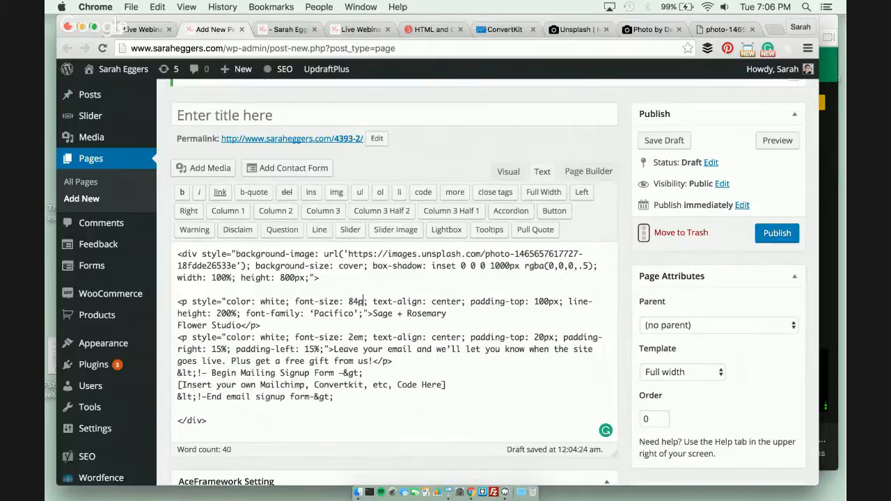
key(BackSpace)
key(BackSpace)
key(BackSpace)
key(BackSpace)
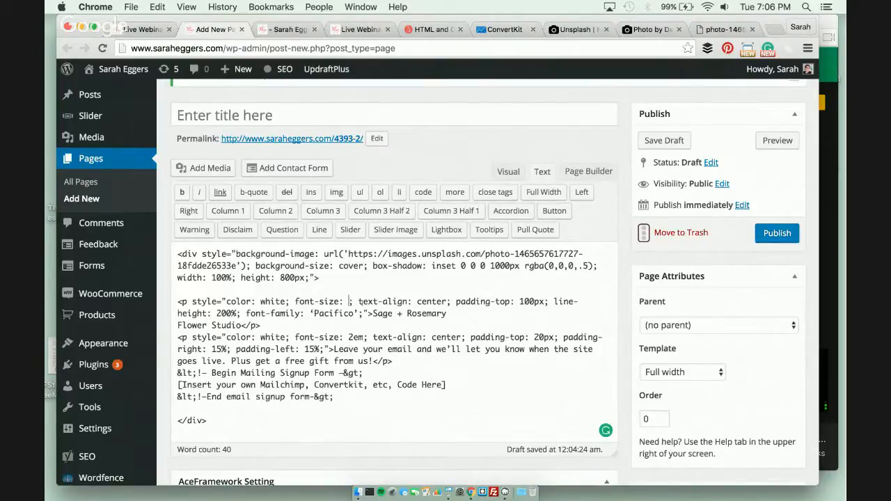
text(60px)
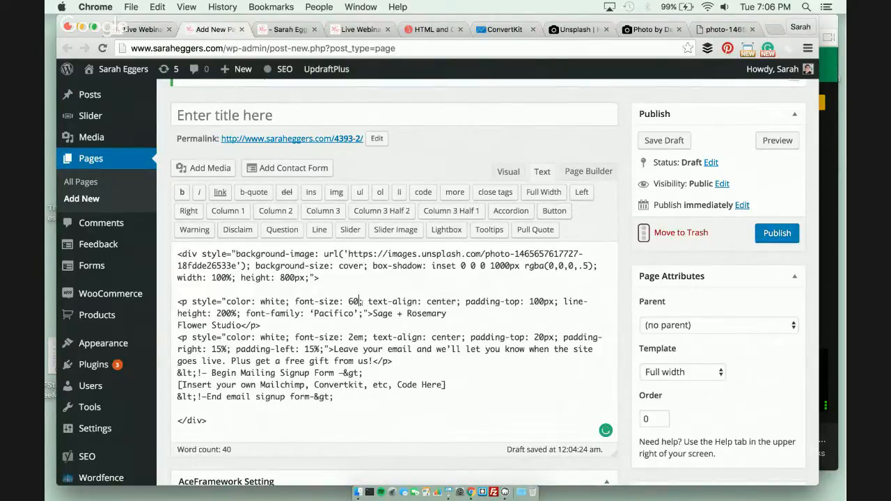
key(BackSpace)
key(BackSpace)
key(BackSpace)
key(BackSpace)
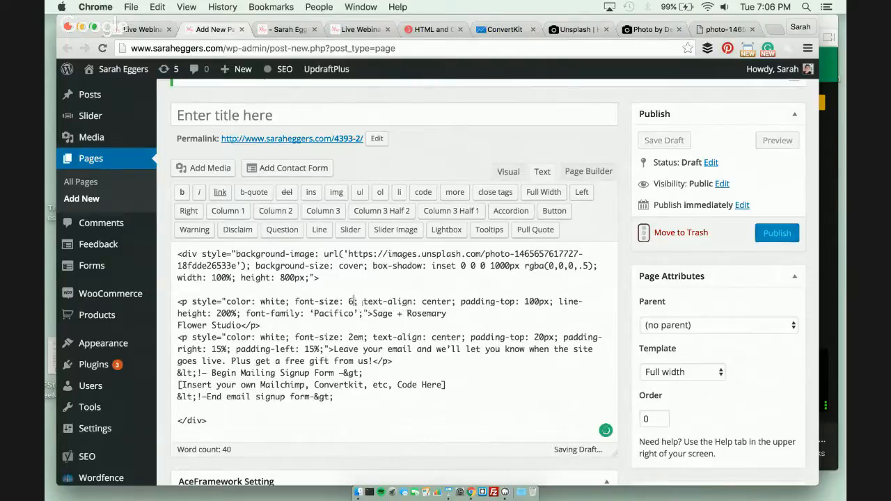
text(4em)
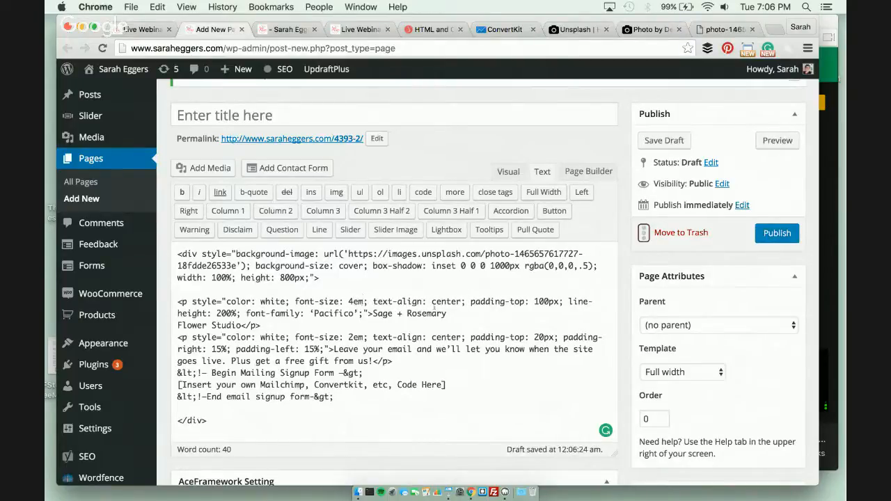
Highlight the first paragraph's text-align: center, padding-top: 100px, line-height and font-family: 'Pacifico' declarations one after another
drag(374, 301, 461, 302)
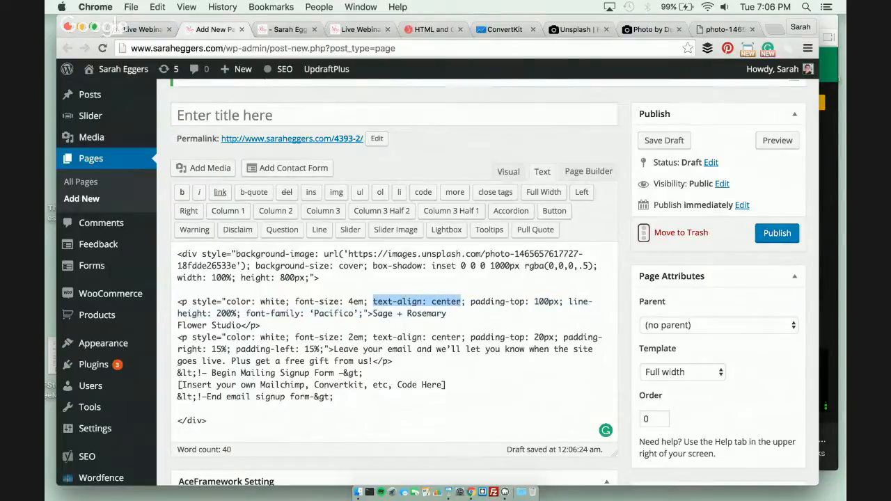
click(471, 301)
drag(471, 301, 561, 301)
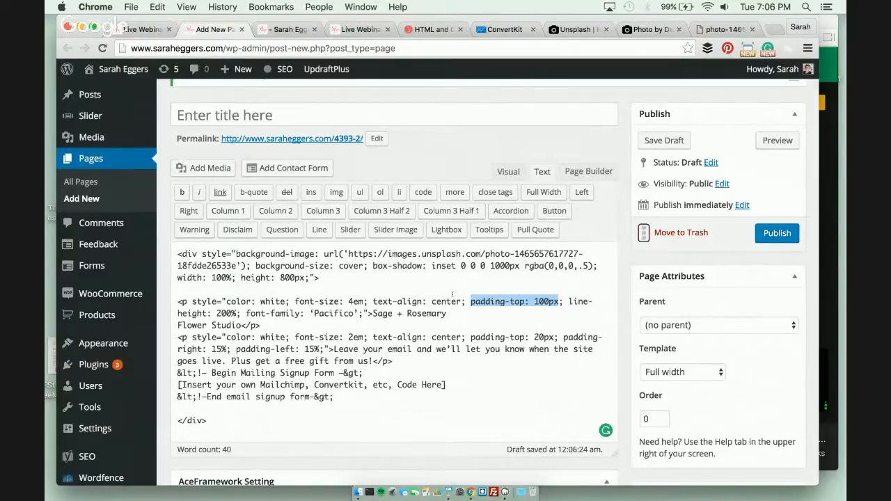
drag(569, 302, 208, 314)
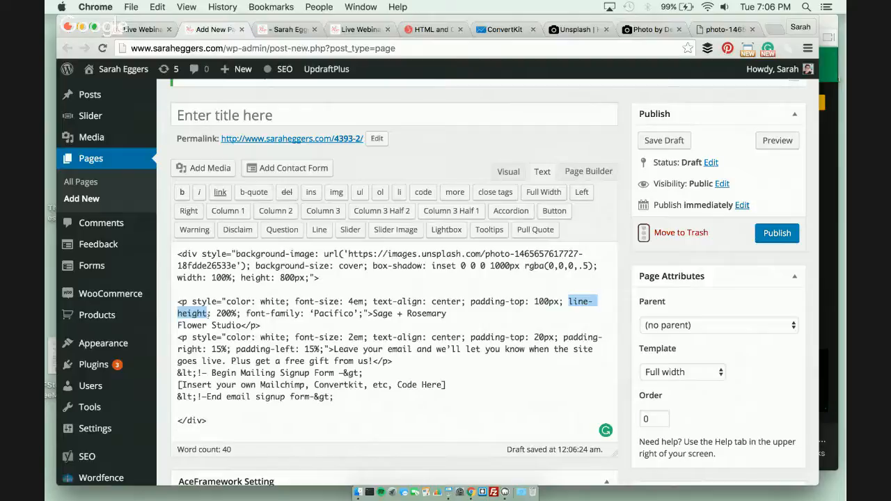
click(208, 314)
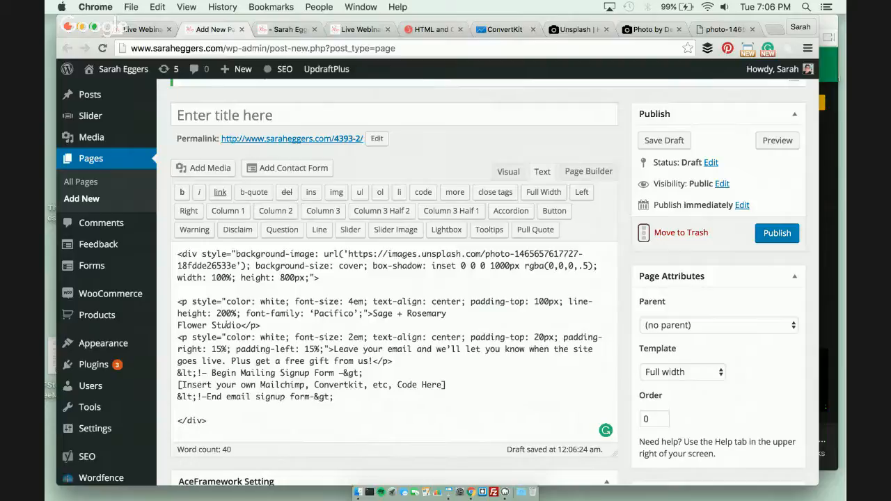
drag(246, 314, 358, 313)
click(310, 314)
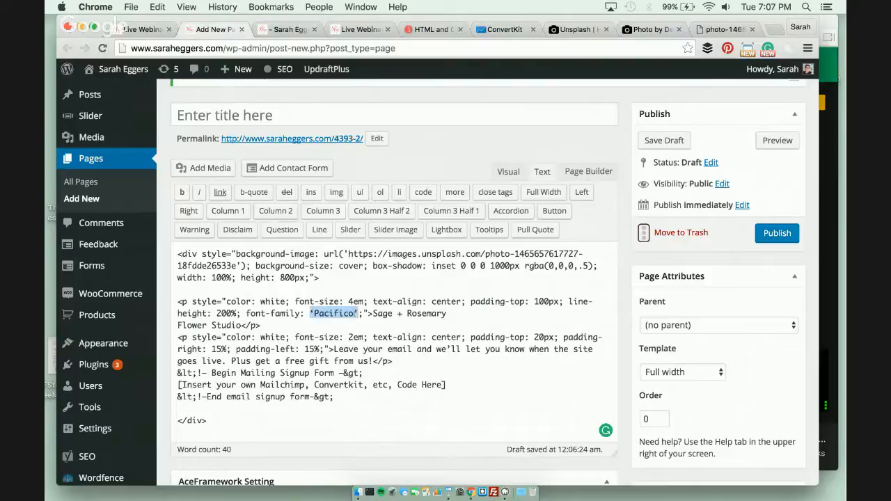
click(393, 323)
Set the Sage + Rosemary Flower Studio text off from its p tags with blank lines, and add a blank line before the second paragraph
click(373, 313)
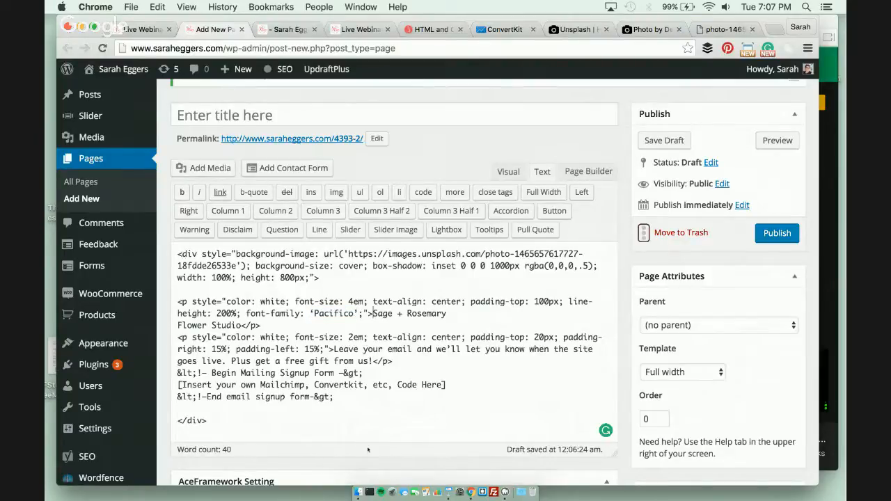
key(Return)
key(Return)
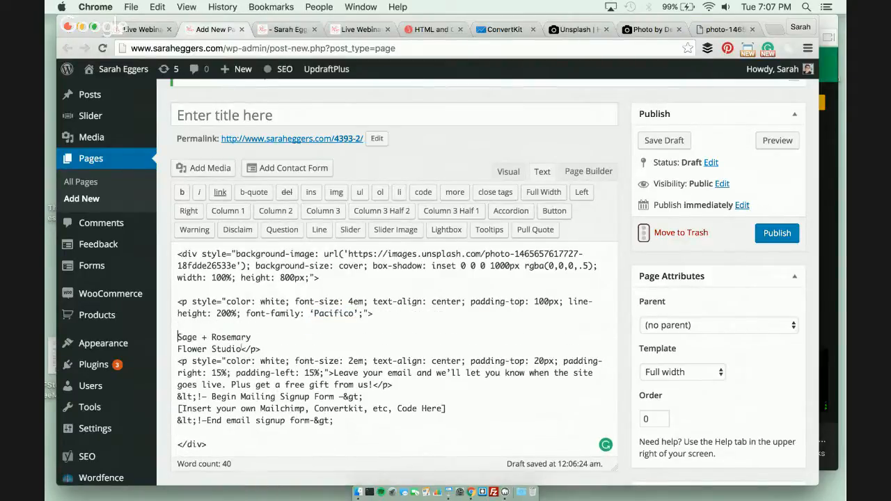
click(241, 348)
key(Return)
key(Return)
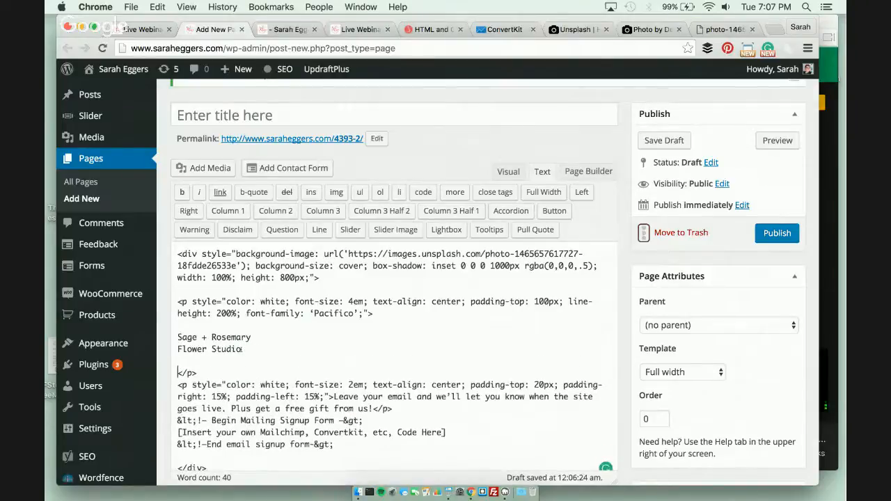
scroll(242, 349, down, 3)
click(220, 268)
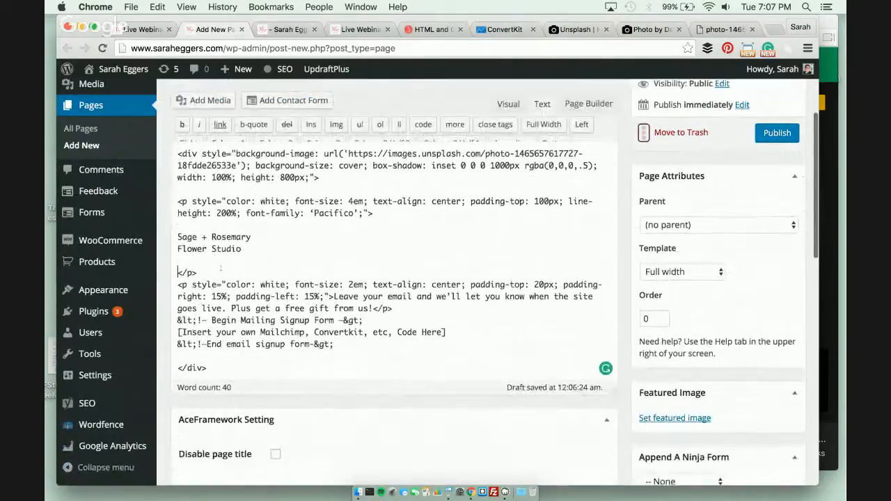
key(Return)
Highlight the second paragraph's padding-top: 20px and padding-right: 15% declarations
drag(226, 296, 559, 297)
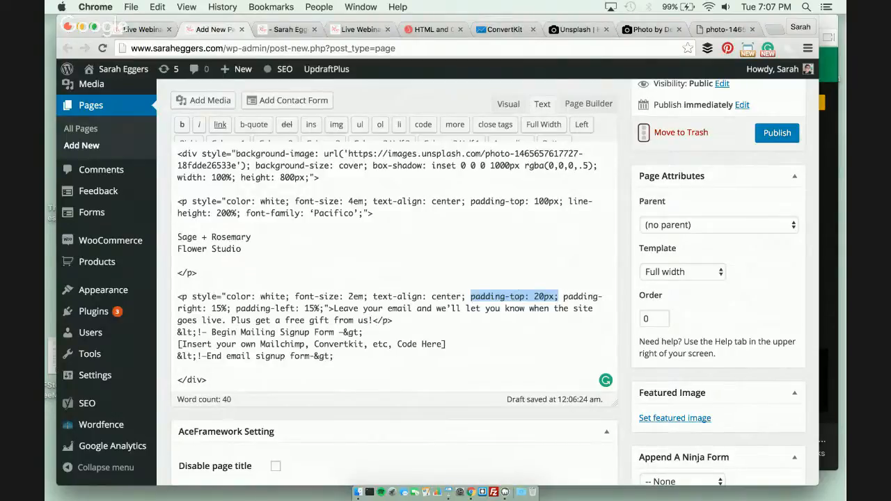
drag(564, 296, 227, 309)
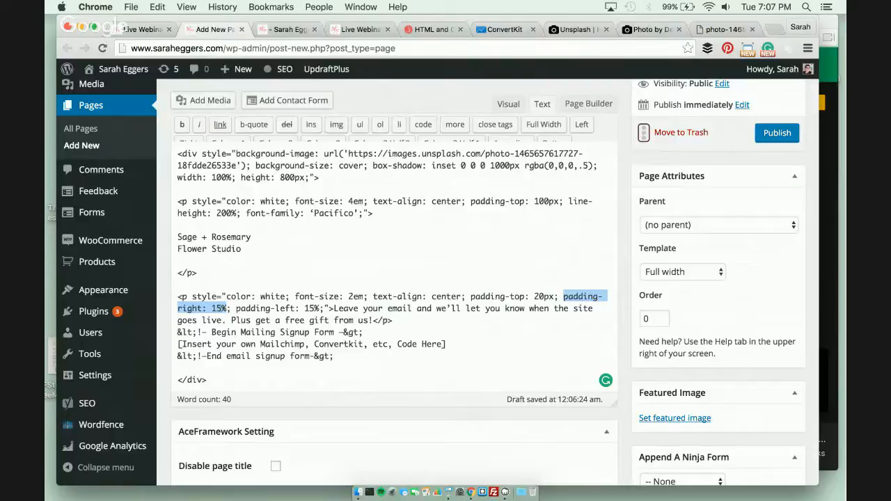
click(222, 309)
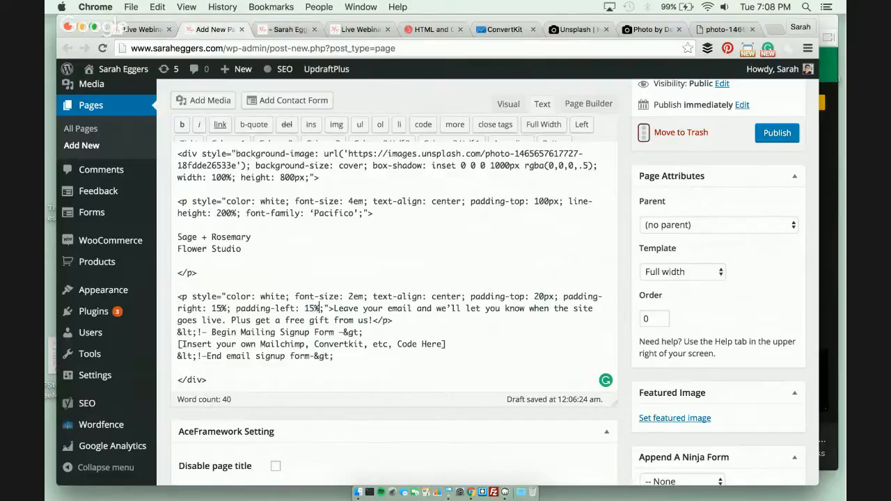
Try 100px as the second paragraph's padding-right, and put it back to 15%
drag(212, 307, 227, 308)
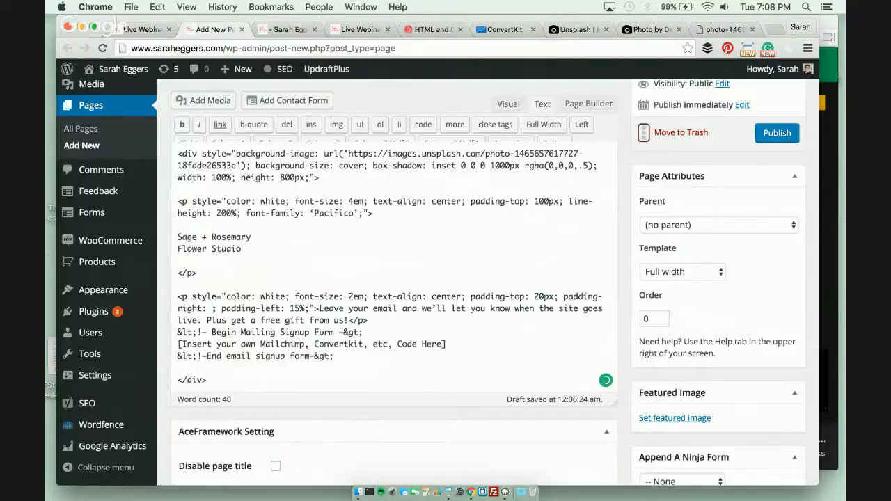
text(100px)
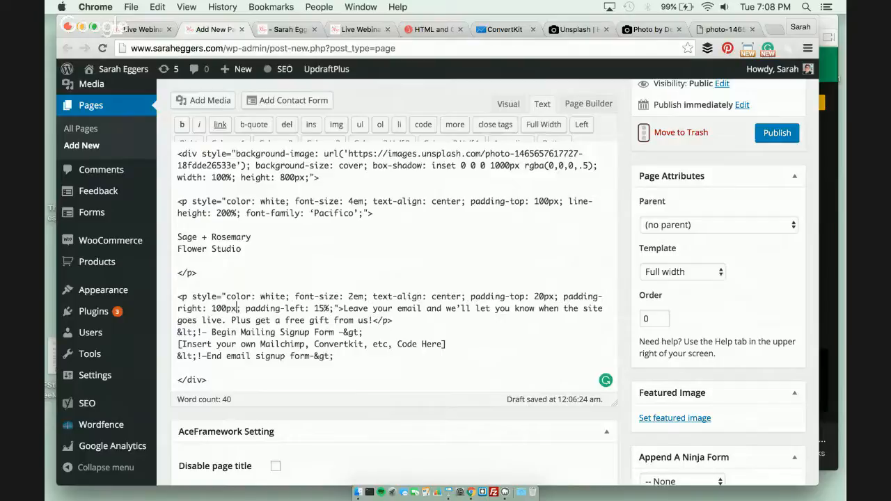
key(BackSpace)
key(BackSpace)
key(BackSpace)
key(BackSpace)
key(BackSpace)
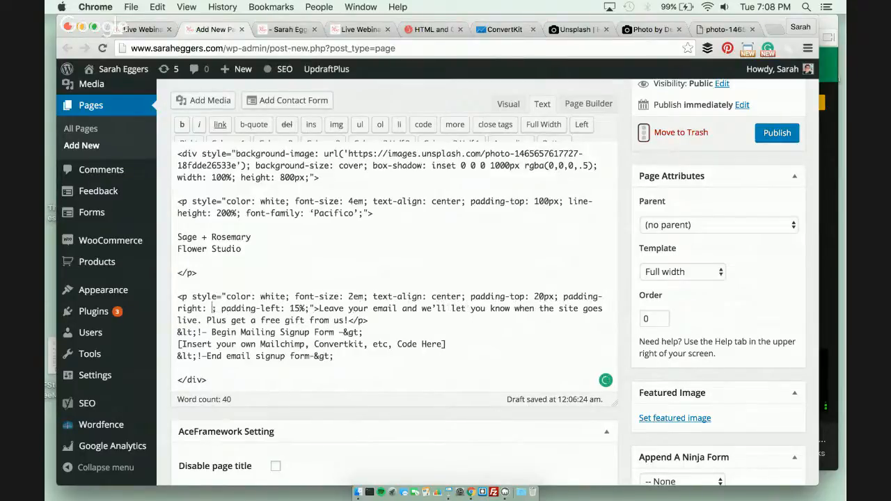
text(15%)
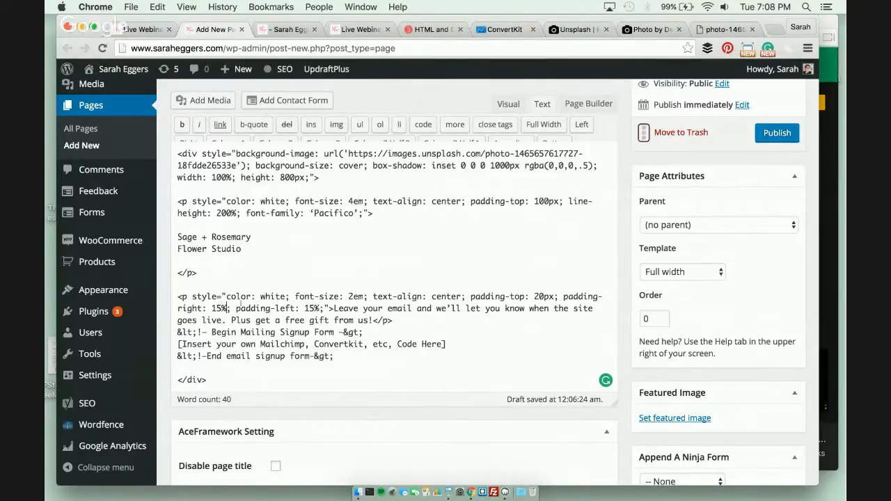
Insert a blank line between the second paragraph's opening tag and its "Leave your email" text
click(335, 308)
key(Return)
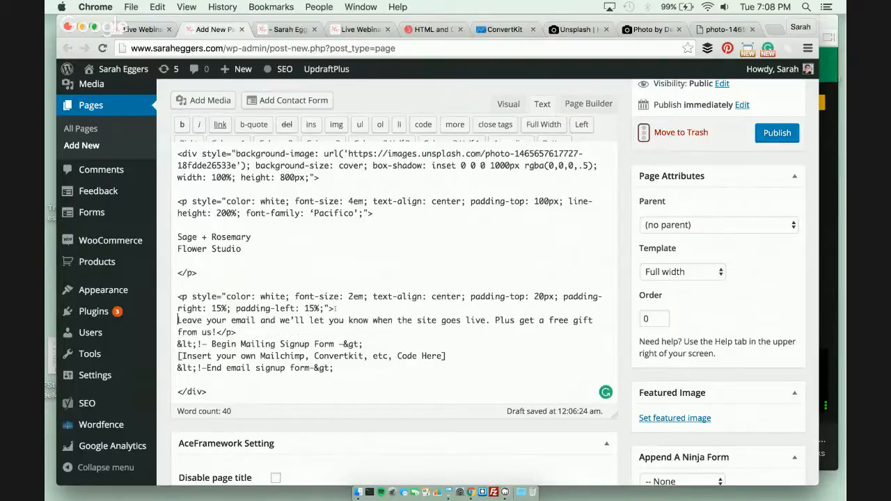
key(Return)
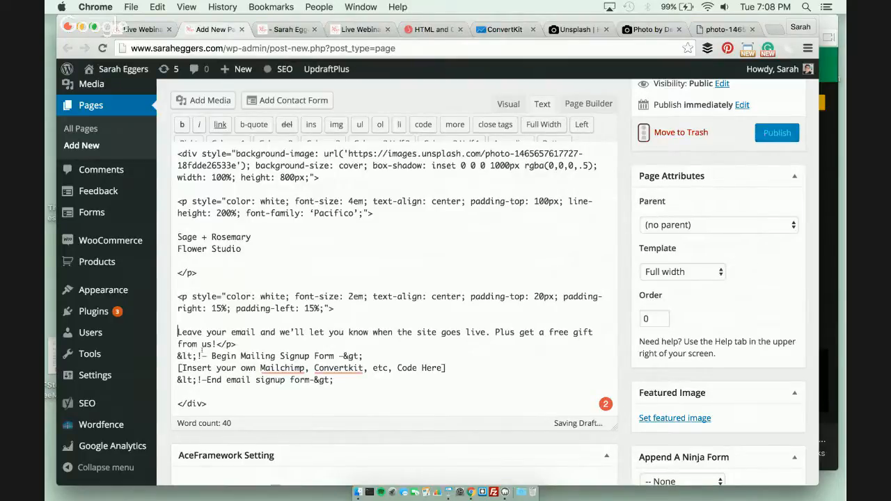
Replace the encoded markers around "Begin Mailing Signup Form" with <--- before it and ---> after it
drag(209, 356, 161, 356)
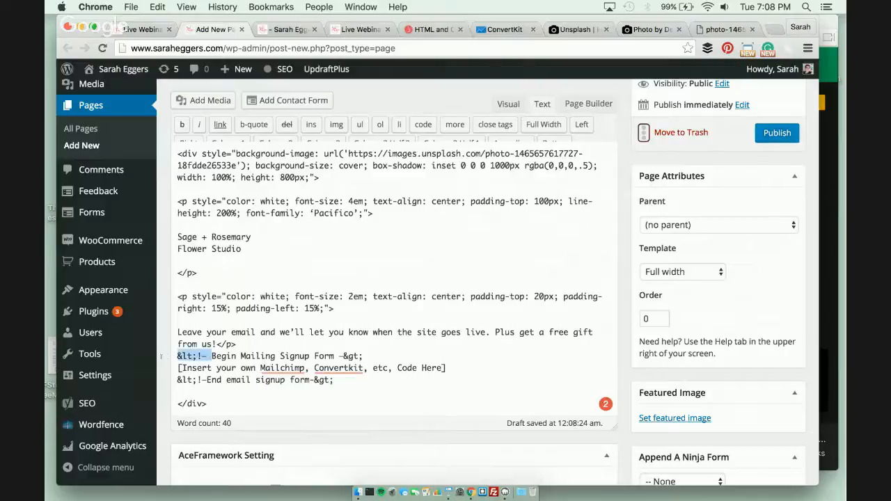
text(<---)
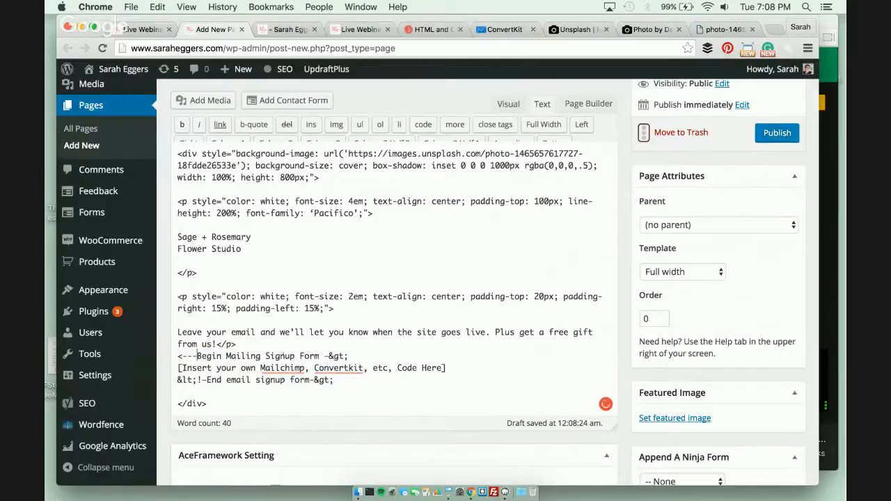
click(369, 358)
key(BackSpace)
key(BackSpace)
key(BackSpace)
key(BackSpace)
key(BackSpace)
key(BackSpace)
text(--->)
Replace the encoded markers around "End email signup form" with <--- before it and ---> after it
drag(207, 380, 177, 380)
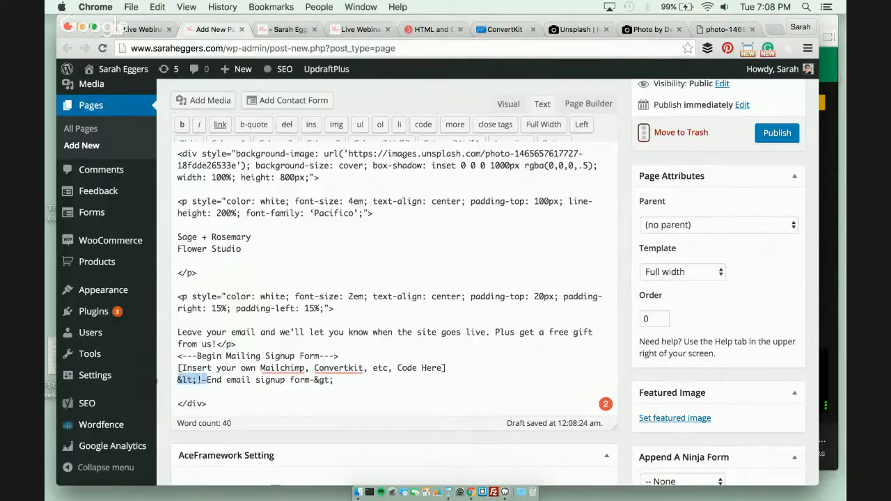
key(BackSpace)
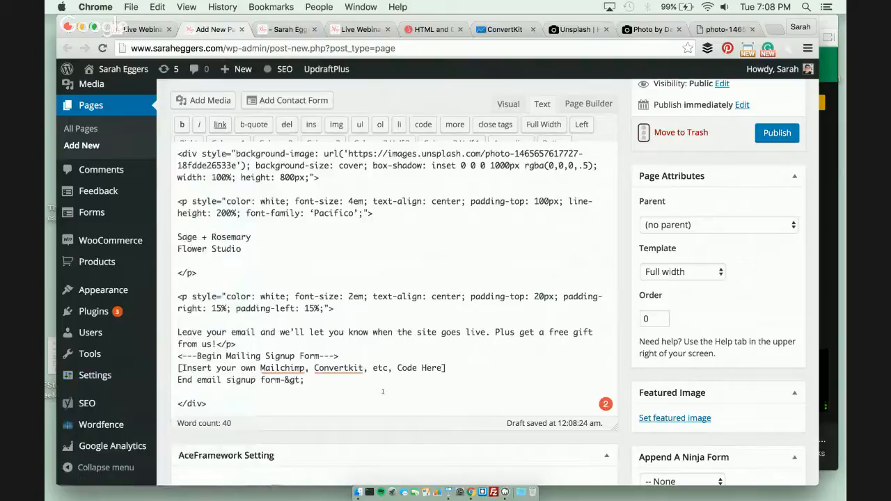
text(<---)
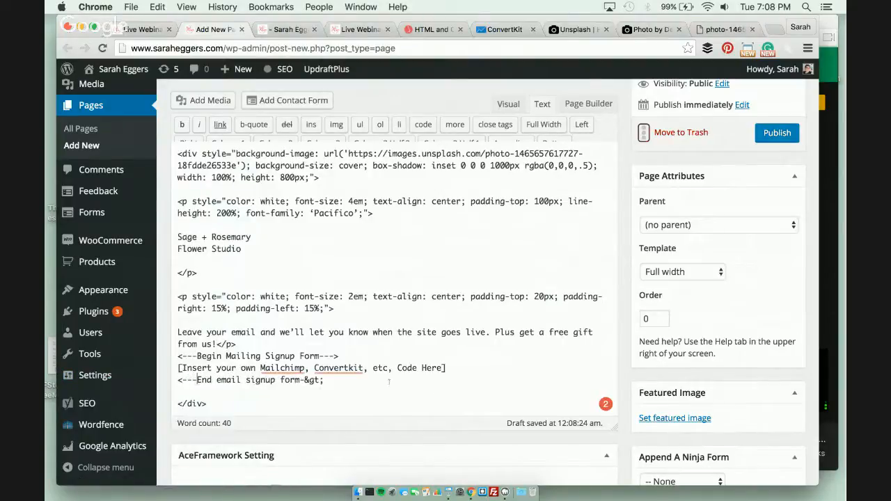
click(376, 380)
key(BackSpace)
key(BackSpace)
key(BackSpace)
key(BackSpace)
text(-->)
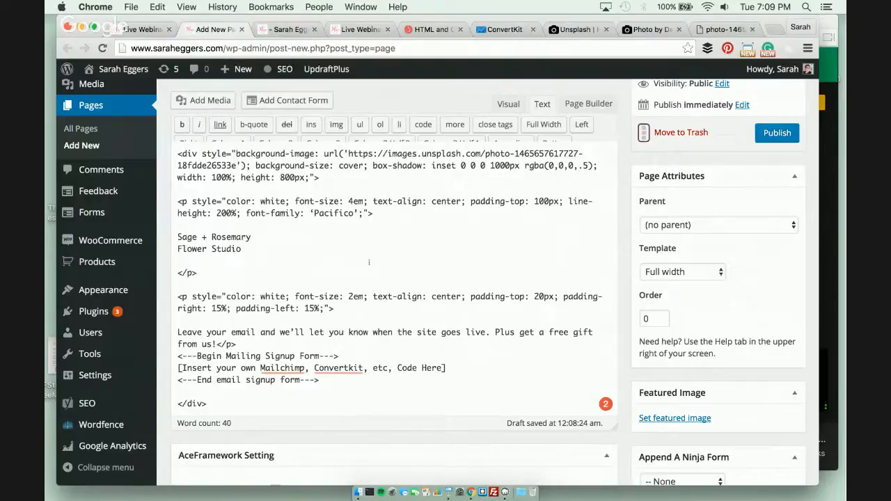
Review the draft's code, check it against the sample code on the live webinar page, and return to the draft
scroll(382, 241, up, 5)
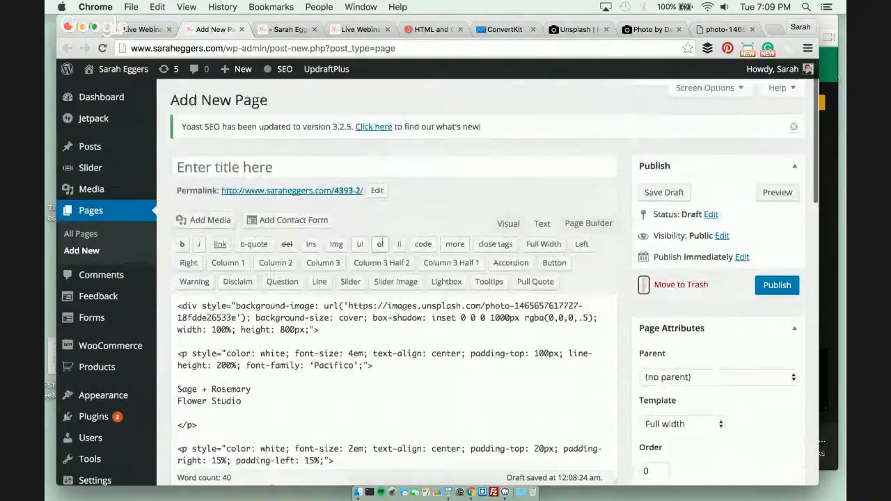
scroll(391, 333, down, 3)
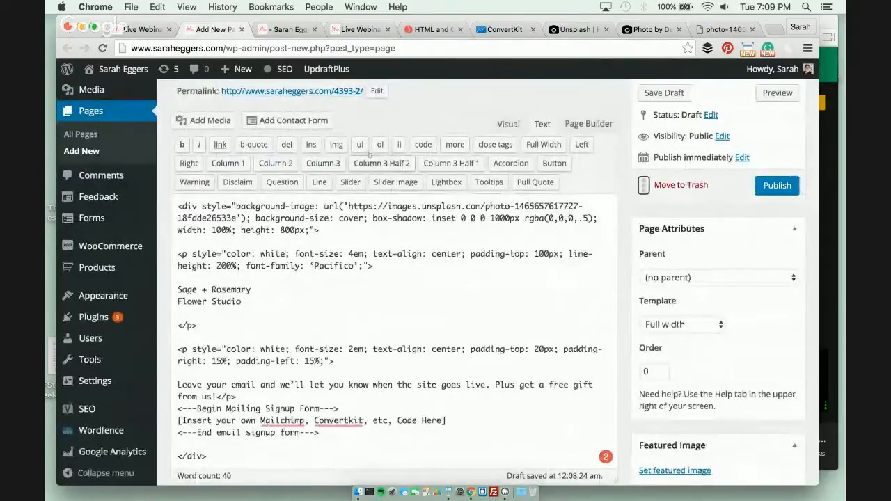
click(359, 29)
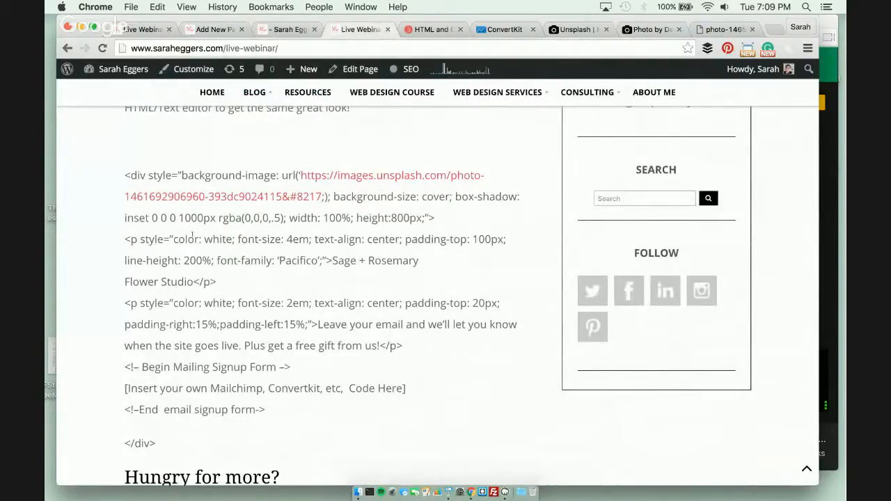
click(216, 29)
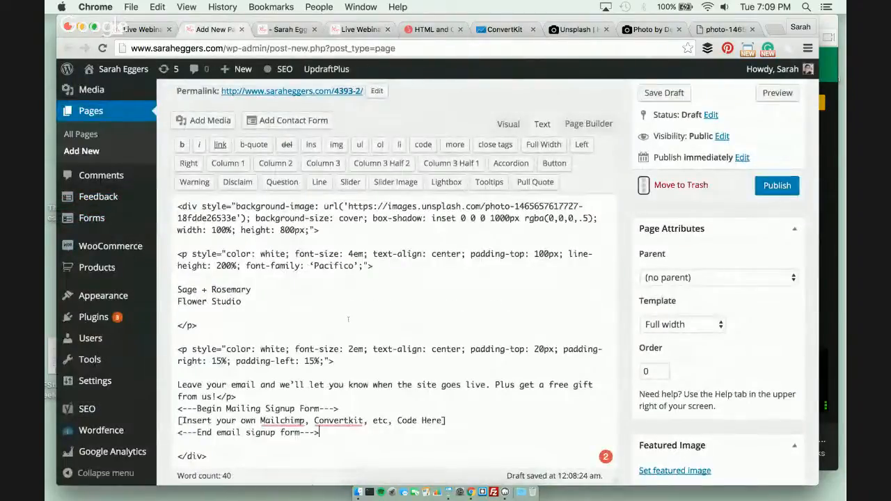
Set the page template to Blank and title the page "Coming Soon"
scroll(348, 319, down, 3)
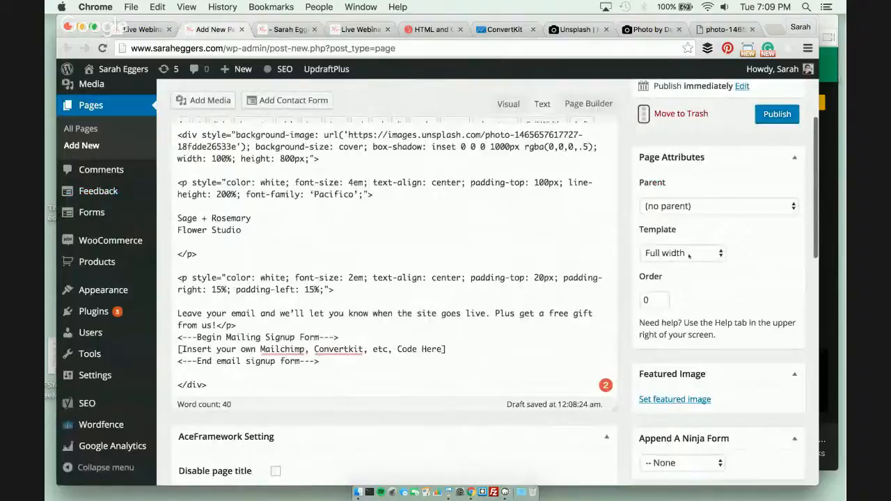
click(690, 255)
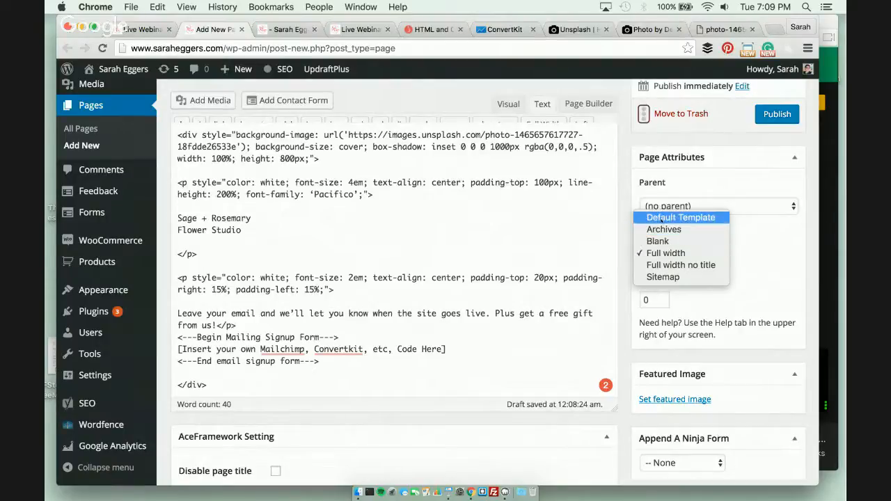
click(659, 241)
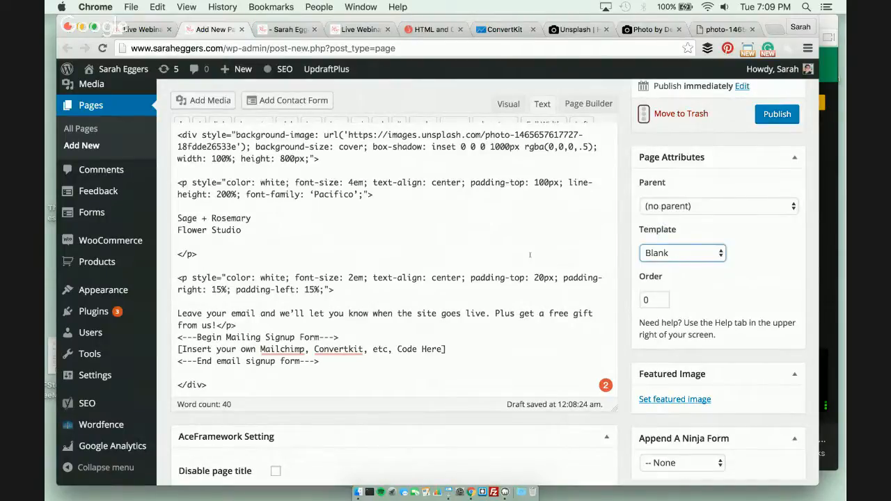
scroll(530, 255, up, 5)
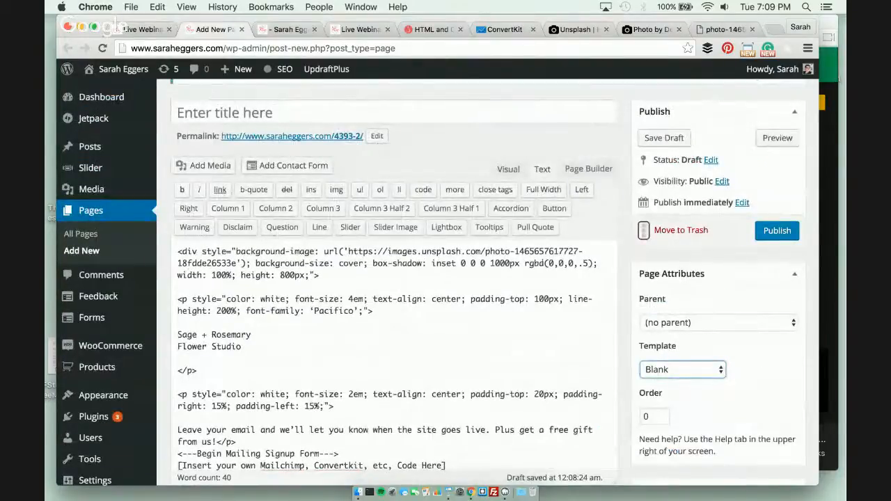
click(256, 117)
text(Coming Soon)
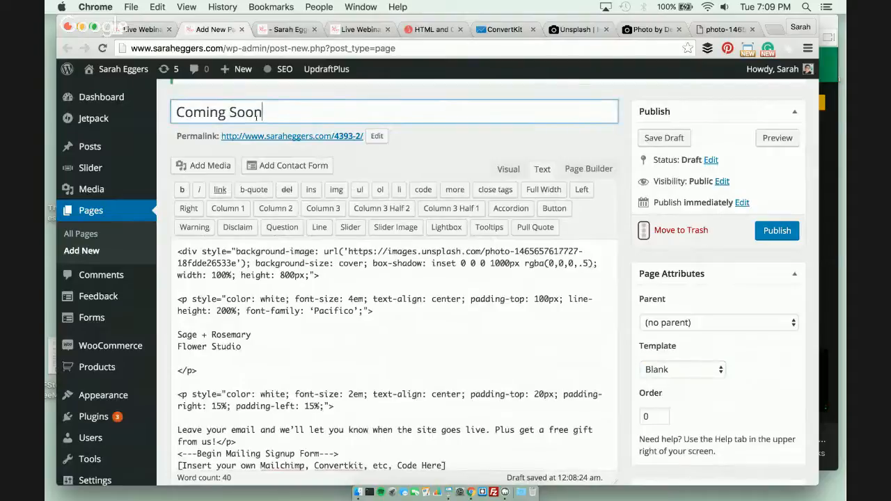
Preview the Coming Soon page, examine its background image and text, and return to the draft
scroll(442, 396, down, 3)
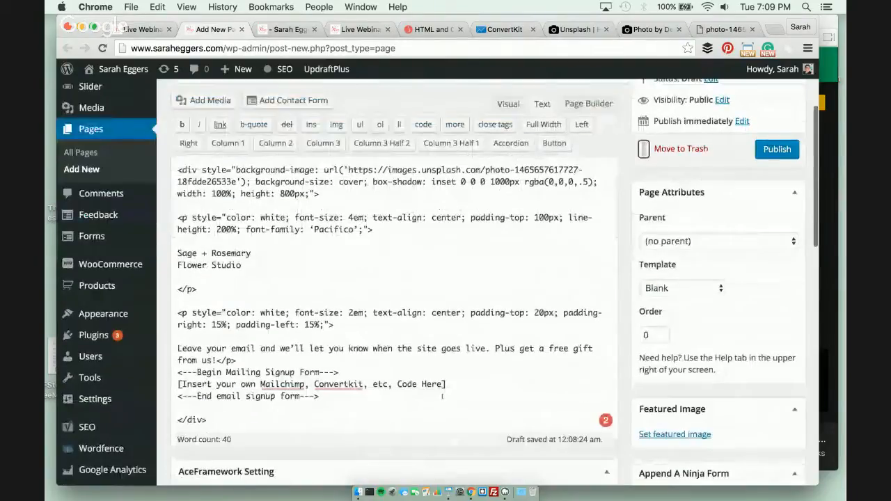
scroll(406, 275, up, 1)
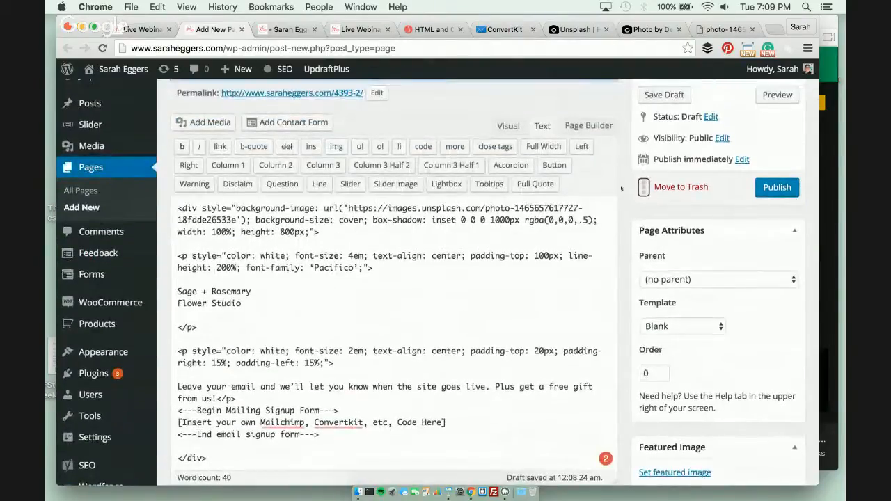
click(777, 95)
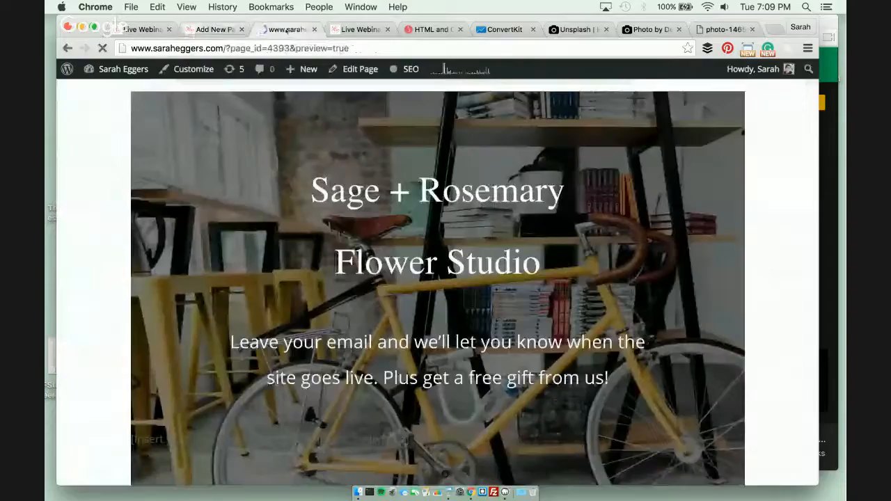
click(287, 30)
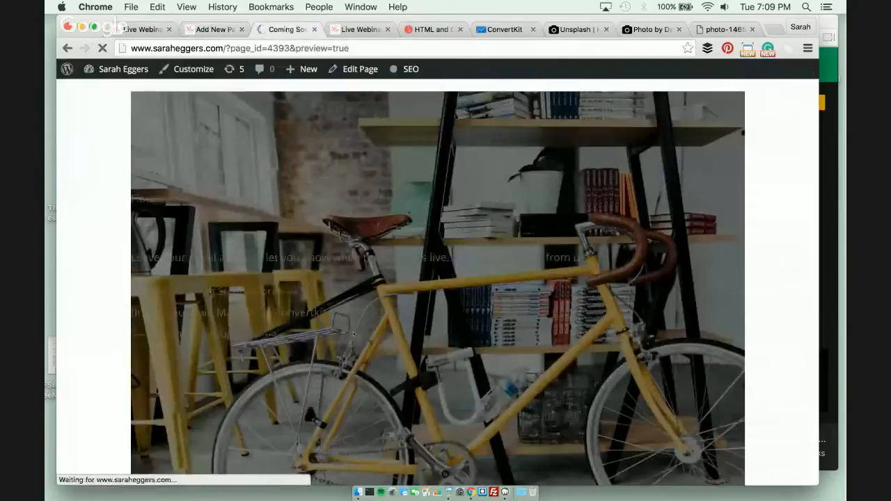
scroll(353, 333, down, 3)
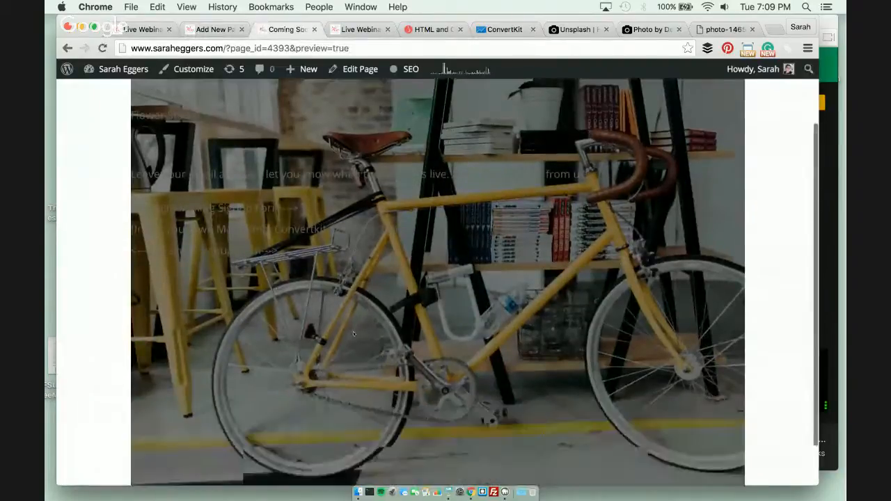
scroll(353, 341, up, 1)
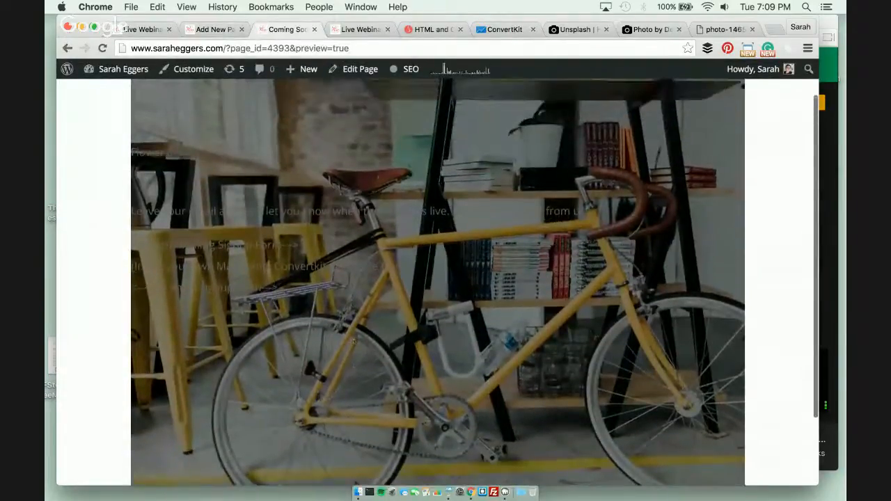
click(209, 30)
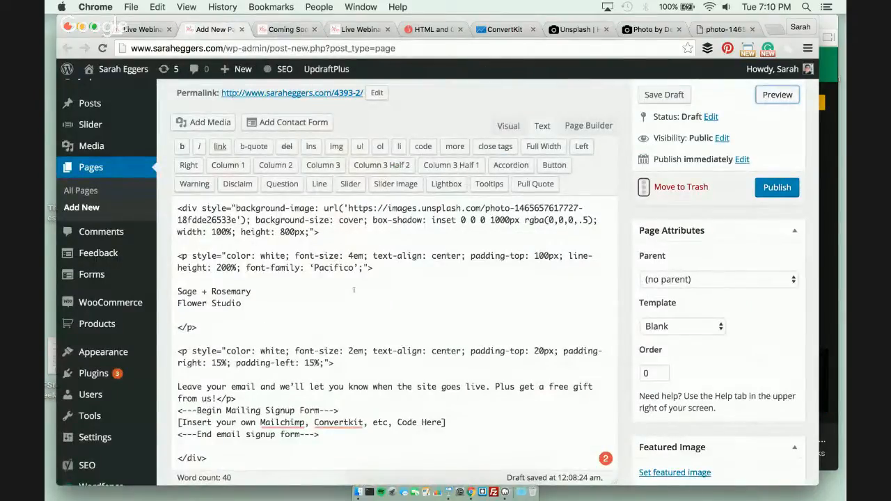
Remove the line breaks in the first paragraph so "Sage + Rosemary Flower Studio" sits directly between its opening and closing tags
click(177, 292)
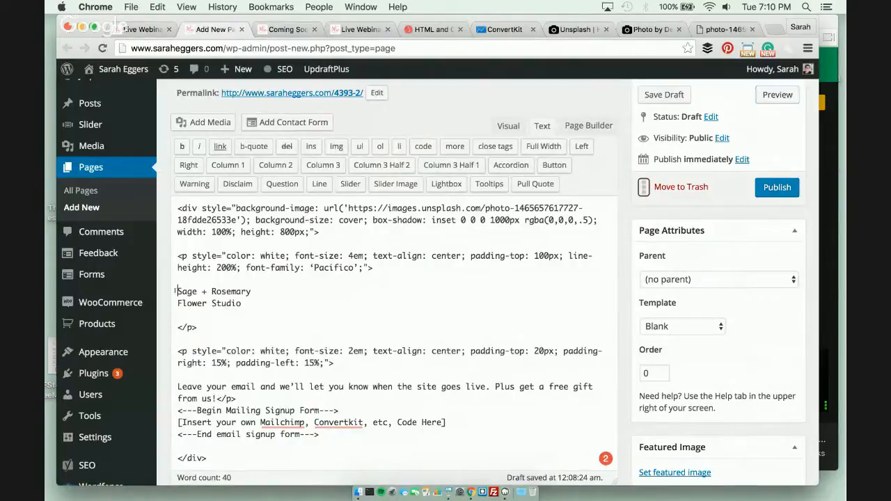
key(BackSpace)
key(BackSpace)
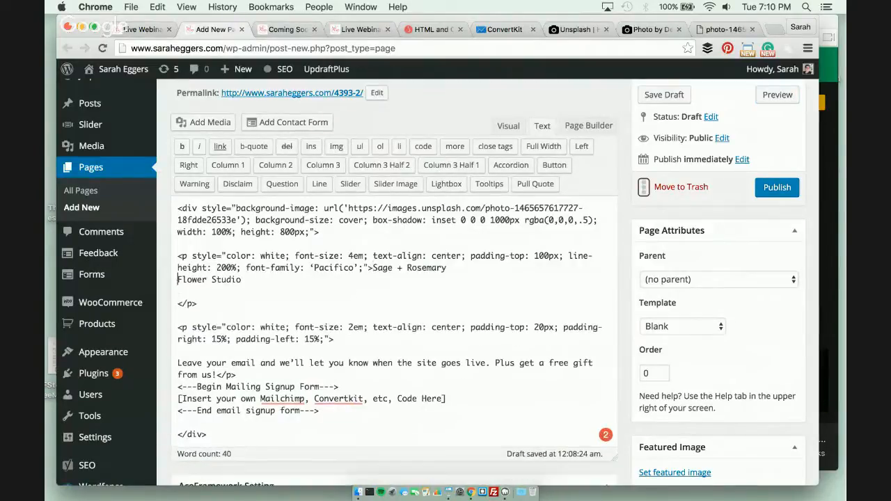
key(BackSpace)
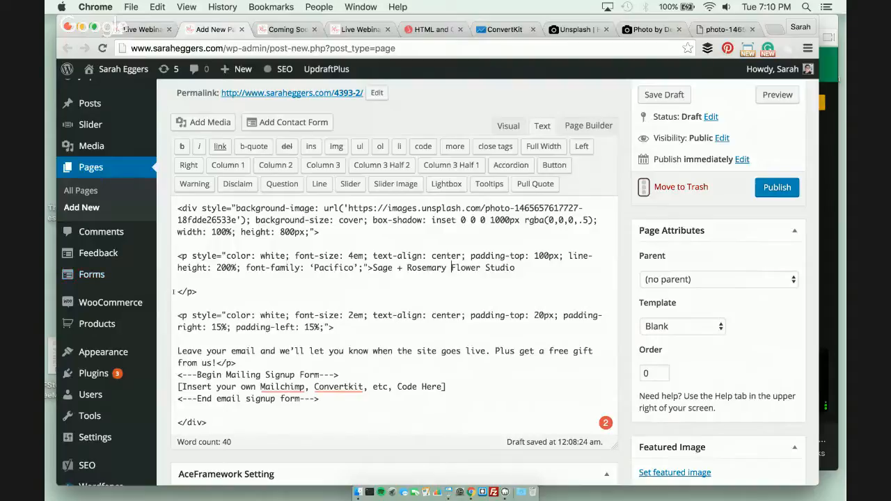
click(174, 292)
key(BackSpace)
key(BackSpace)
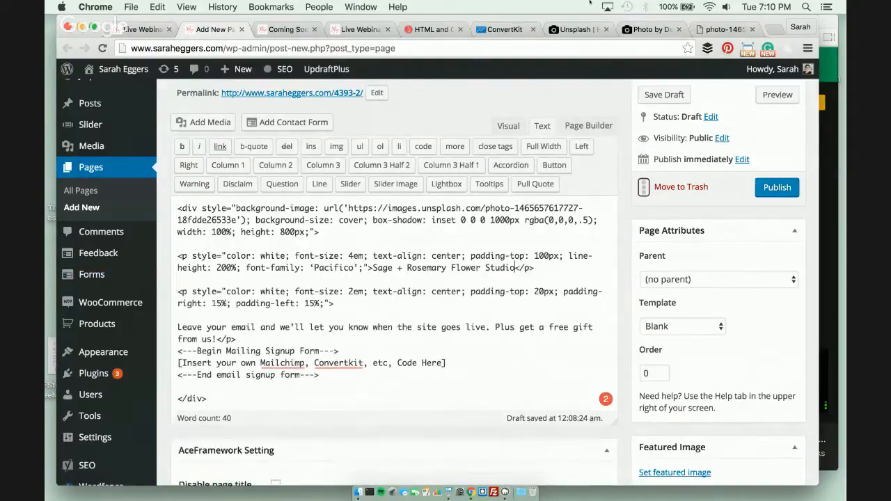
Copy the full sample code from the live webinar page and replace the draft's entire content with it
key(super+4)
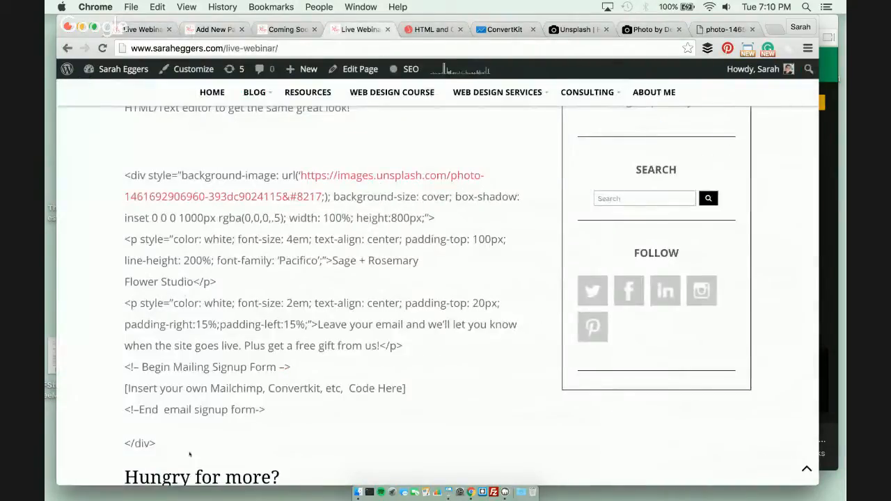
drag(189, 454, 124, 176)
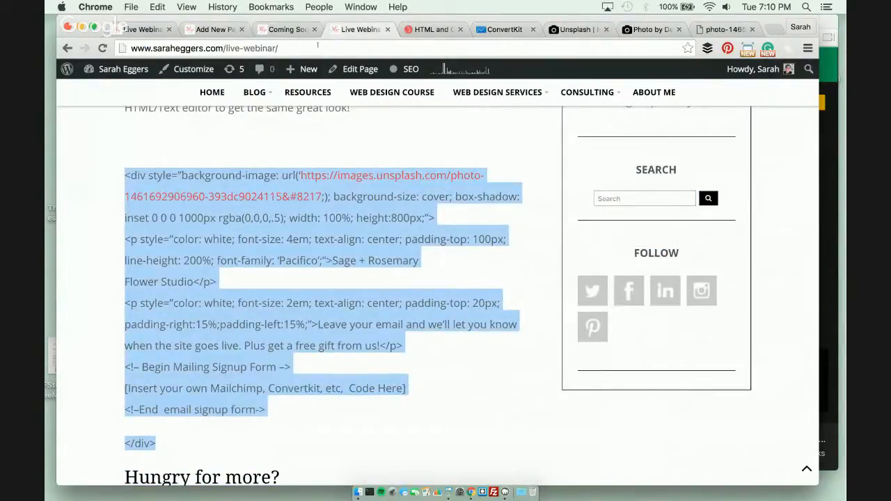
click(212, 29)
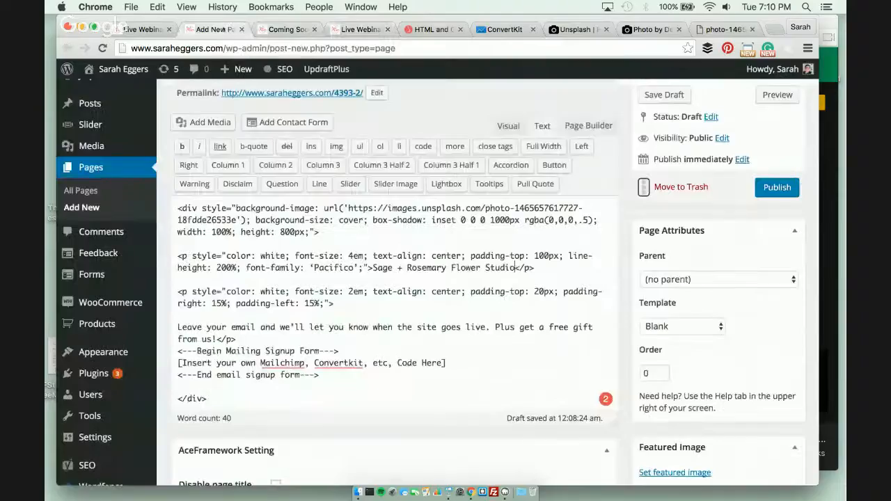
key(super+a)
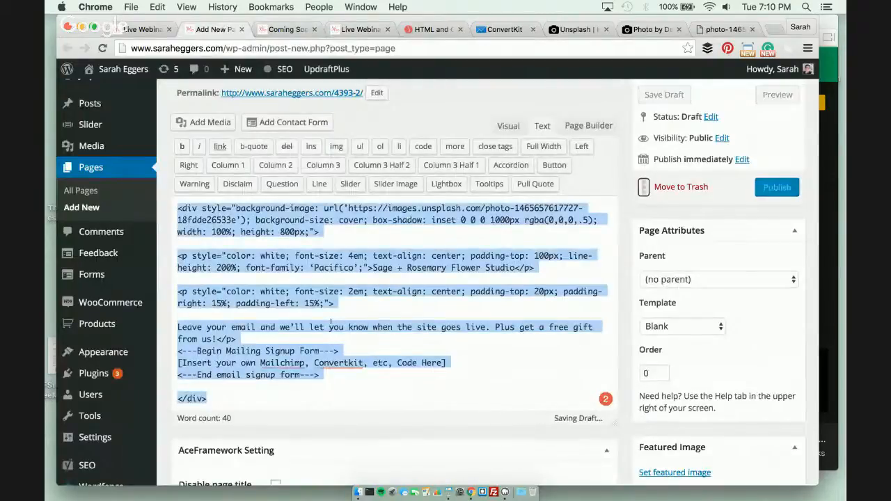
key(super+v)
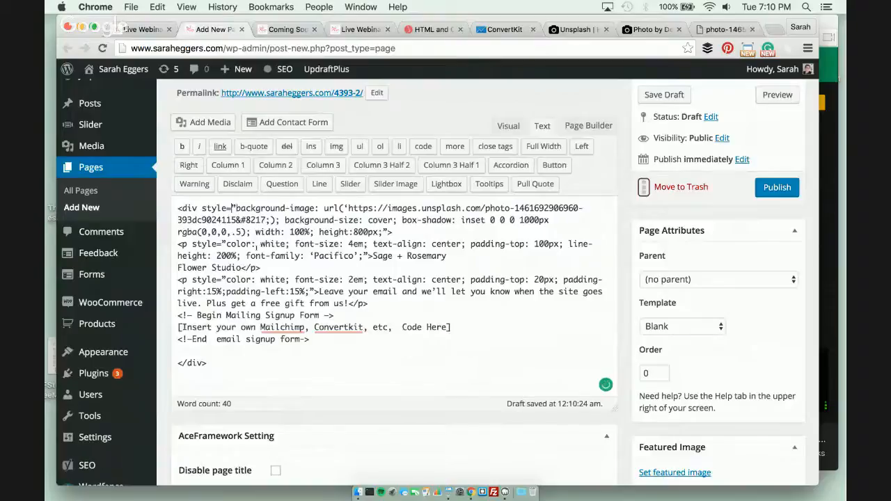
Straighten the double quotes around the opening div's style value and end its image URL with a straight apostrophe
scroll(235, 208, up, 2)
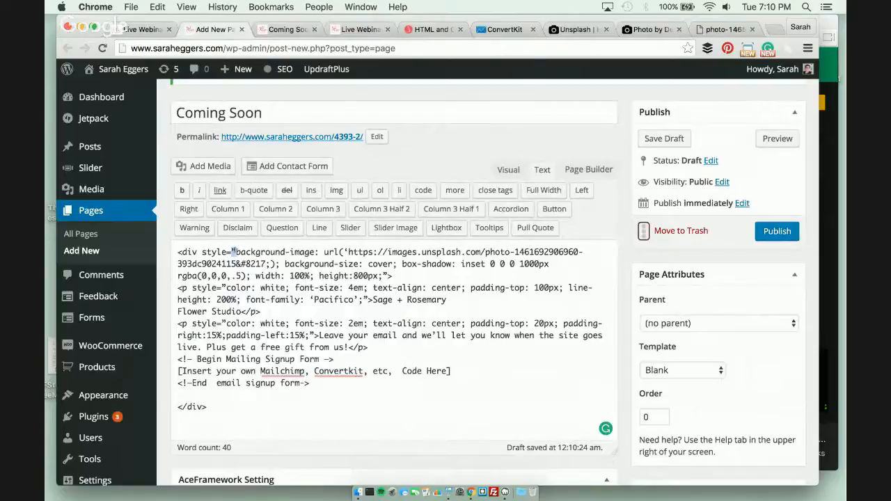
click(234, 252)
click(271, 264)
key(BackSpace)
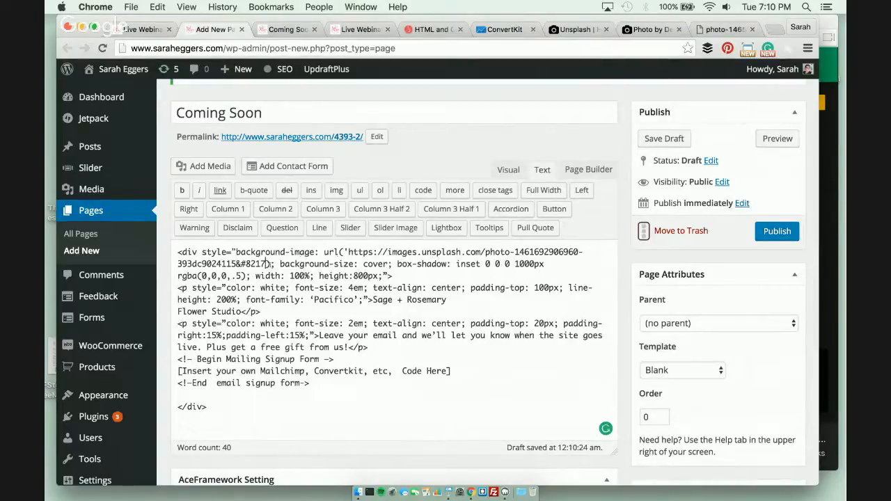
text(')
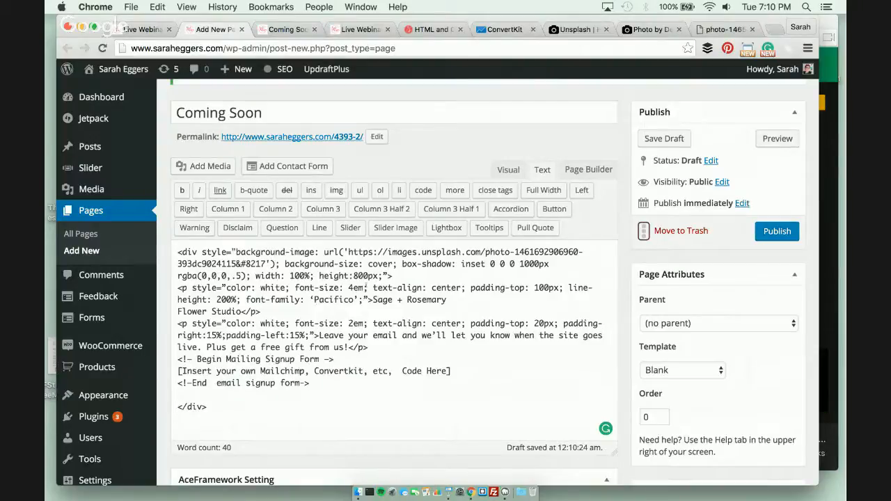
click(388, 276)
key(BackSpace)
text(")
Replace the curly double quotes around the "Sage + Rosemary" paragraph's style value with straight ones
click(226, 288)
key(BackSpace)
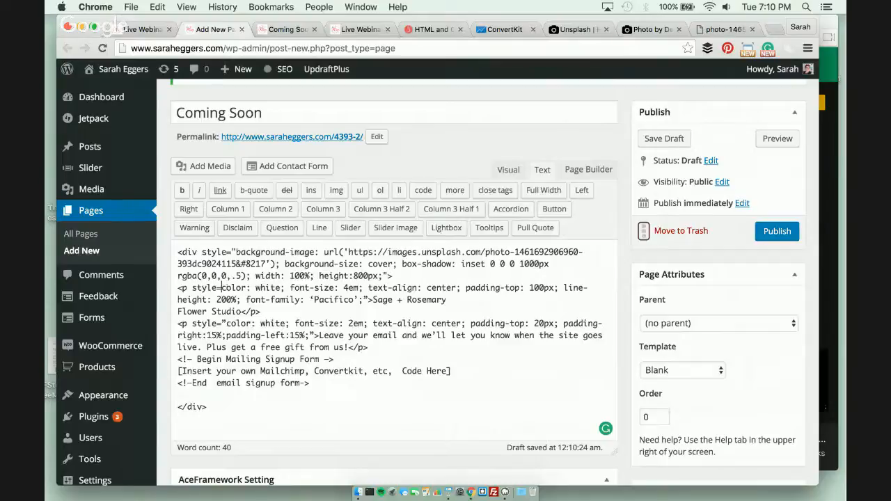
text(")
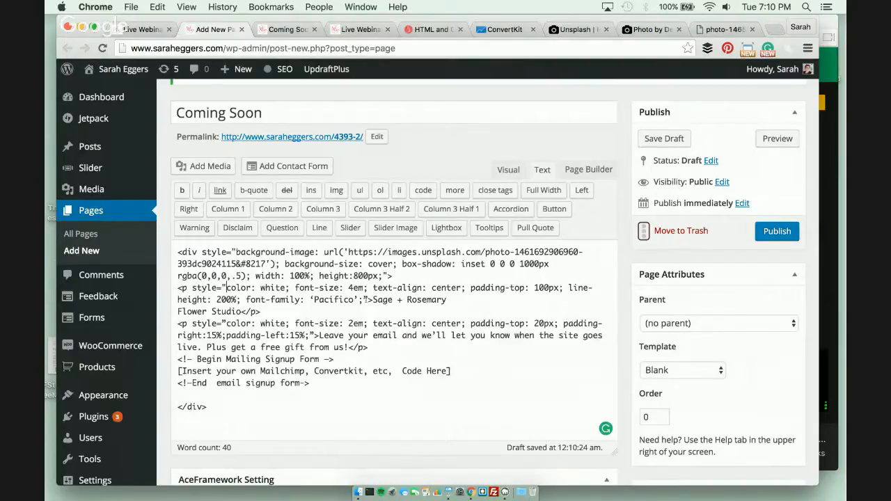
click(365, 299)
key(BackSpace)
text(")
Replace the curly double quotes around the "Leave your email" paragraph's style value with straight ones
click(226, 323)
click(314, 336)
key(BackSpace)
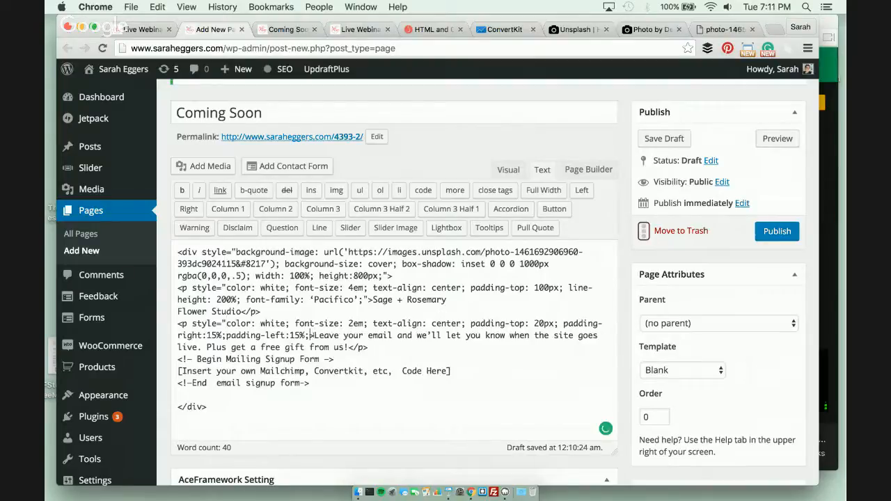
text(")
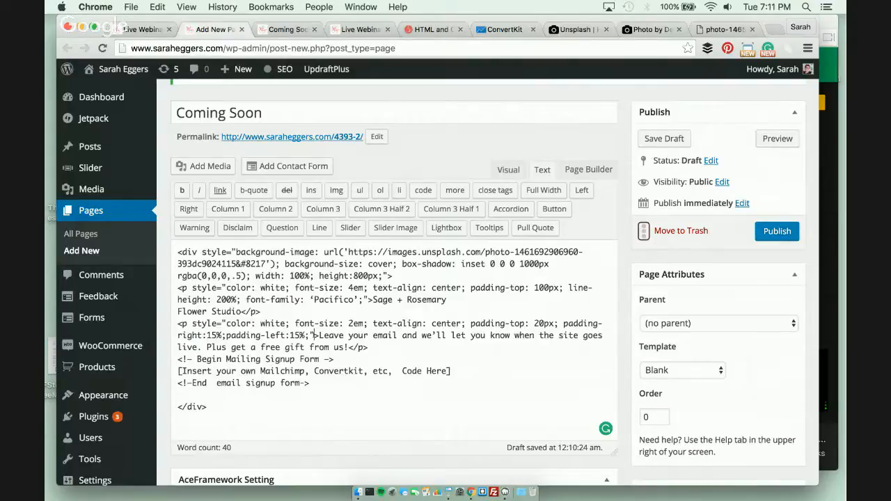
Check the page in the visual editor, return to the code, and examine the second paragraph's tag and style attribute
click(509, 170)
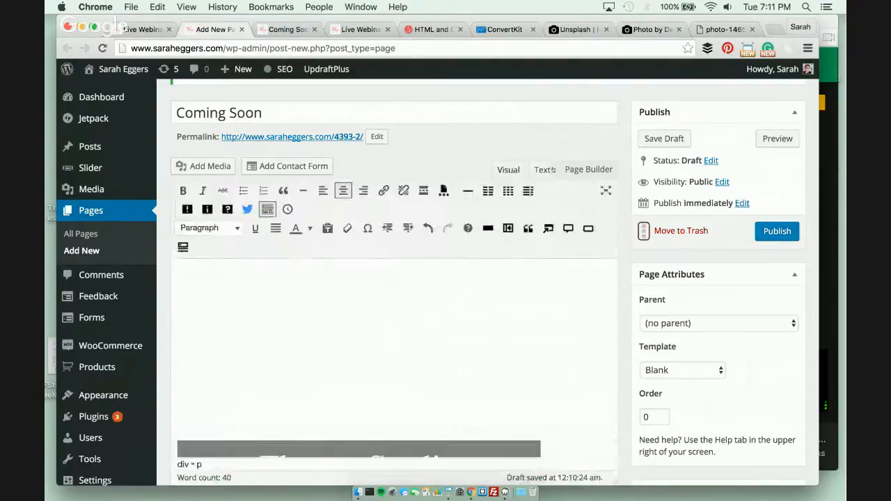
click(547, 171)
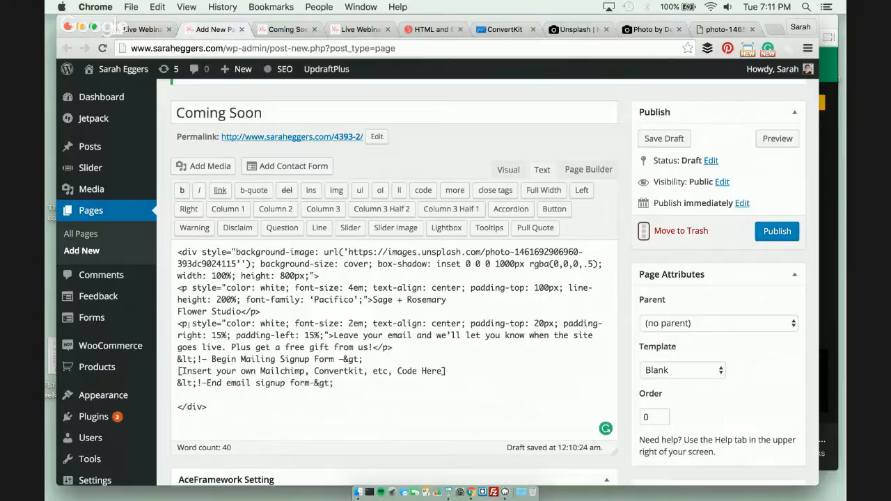
drag(188, 324, 171, 325)
click(192, 324)
drag(192, 324, 229, 324)
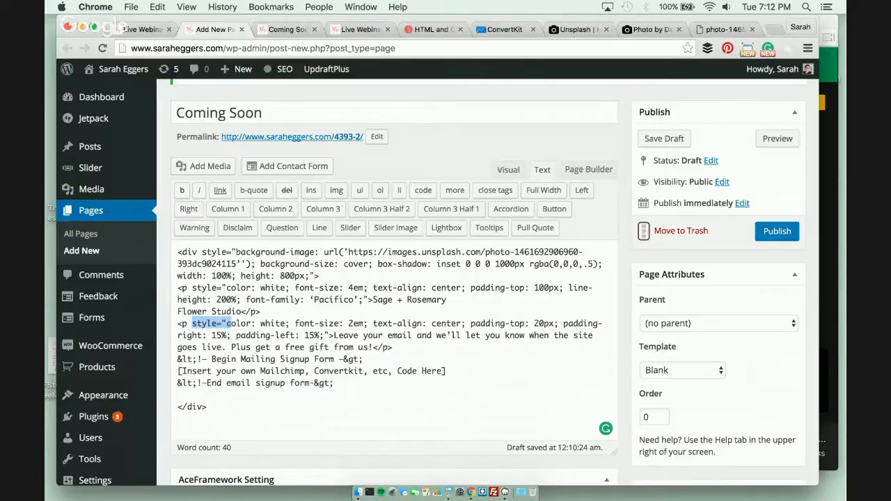
drag(231, 324, 304, 336)
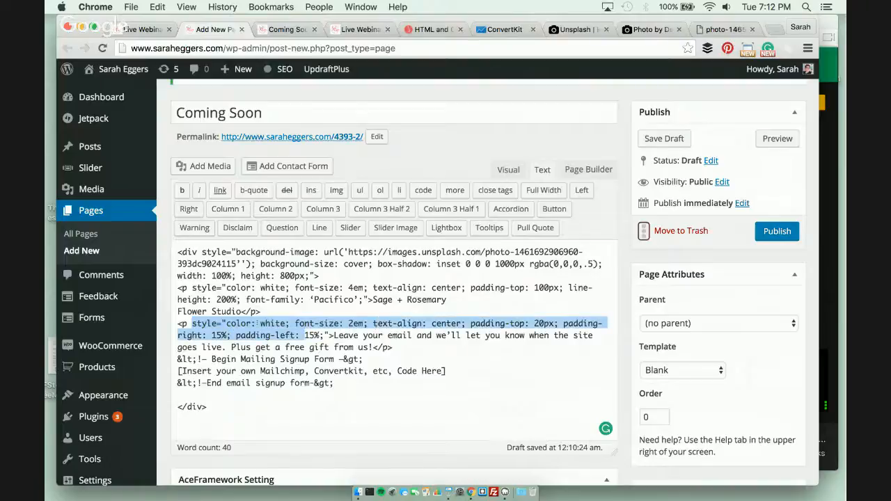
click(258, 323)
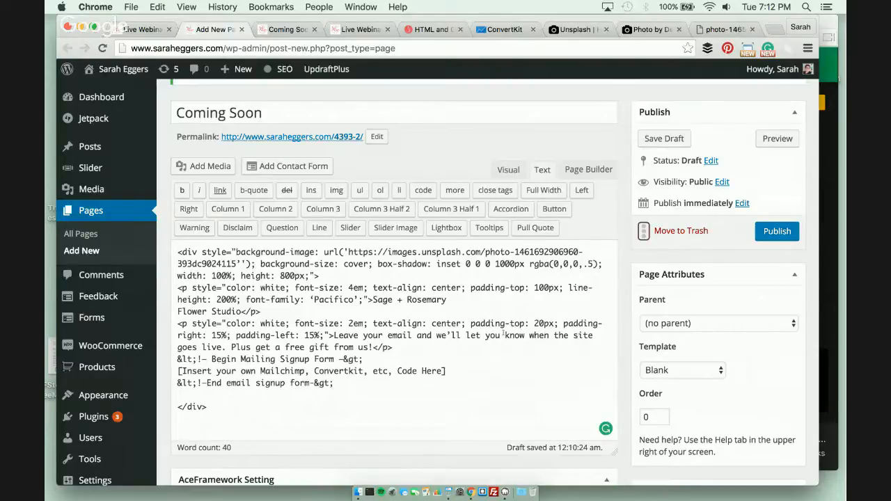
Preview the page with the corrected sample code
click(778, 139)
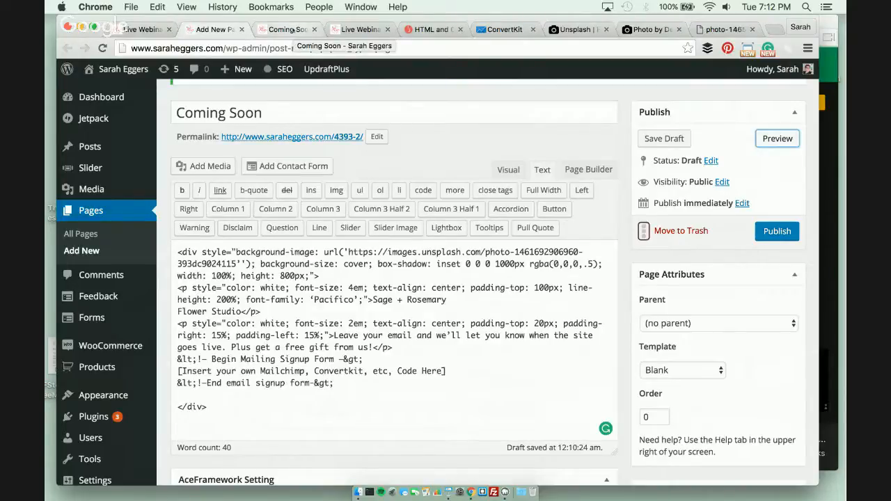
click(292, 30)
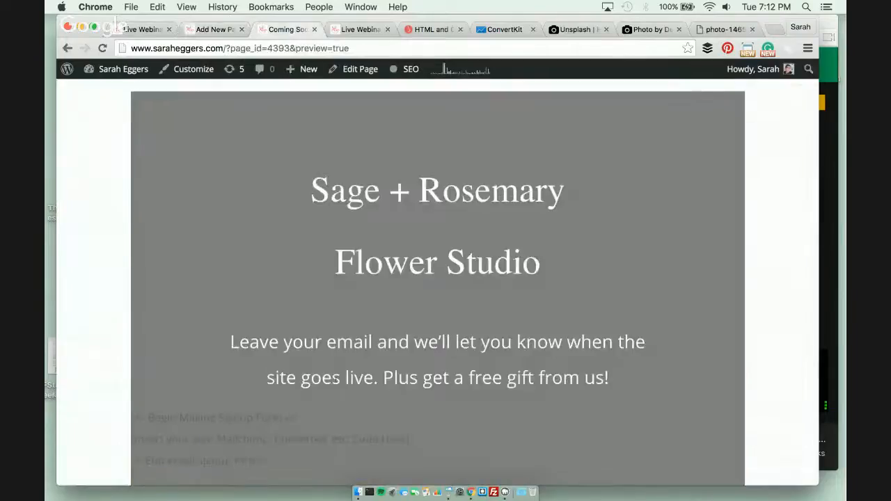
Look over the coming-soon page preview and the mailing signup form placeholder lines beneath the text
scroll(335, 380, down, 3)
scroll(336, 379, up, 3)
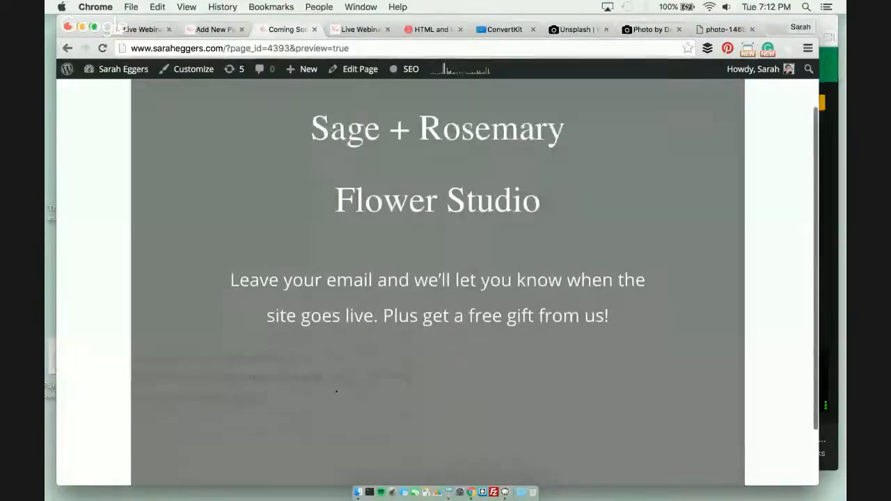
scroll(336, 390, up, 1)
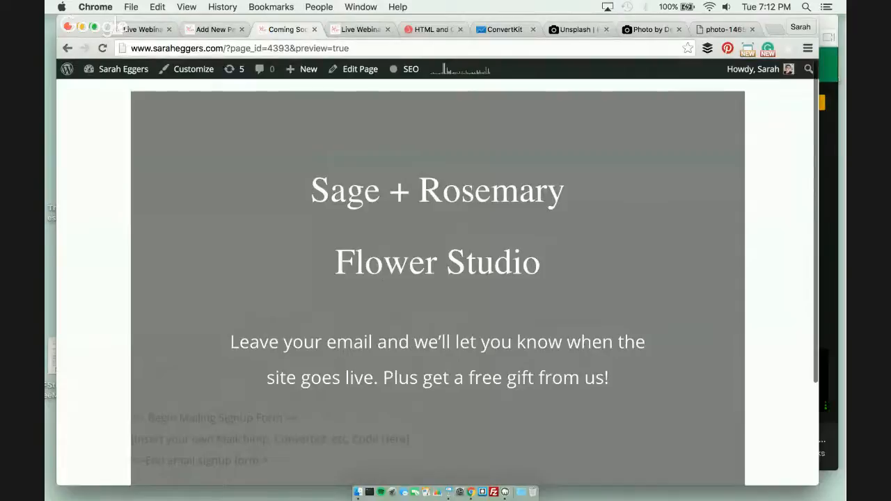
scroll(483, 272, down, 3)
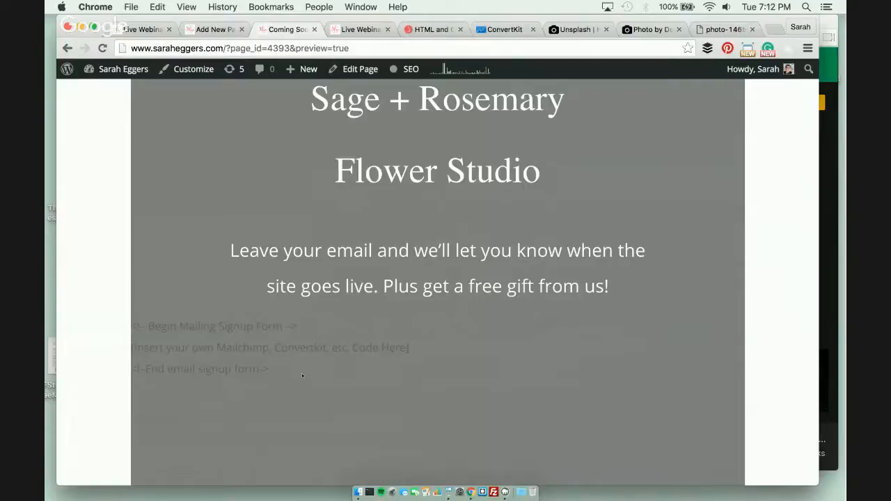
drag(301, 373, 129, 324)
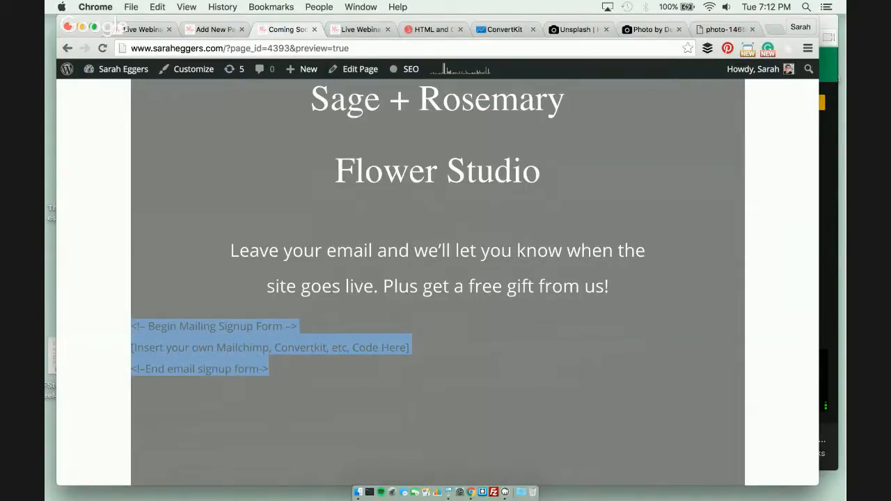
scroll(438, 278, up, 3)
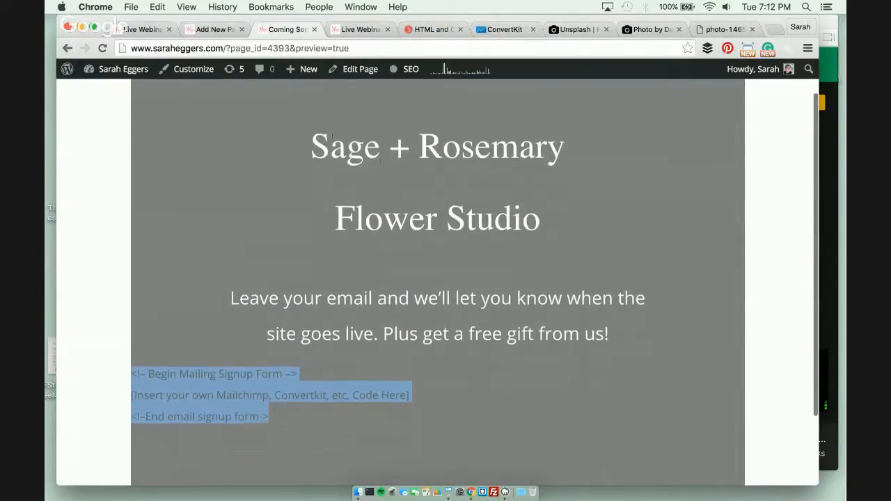
Remove the extra single quote after the background image URL in the page's opening div code
click(205, 30)
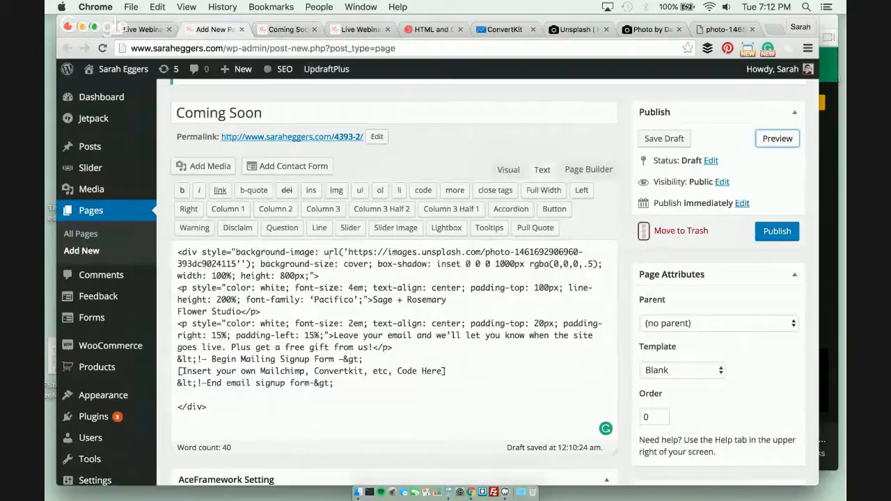
click(243, 264)
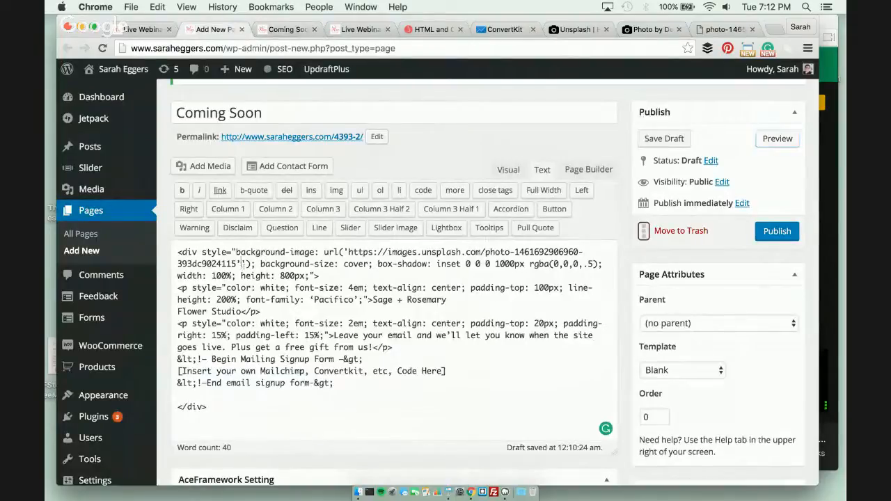
key(BackSpace)
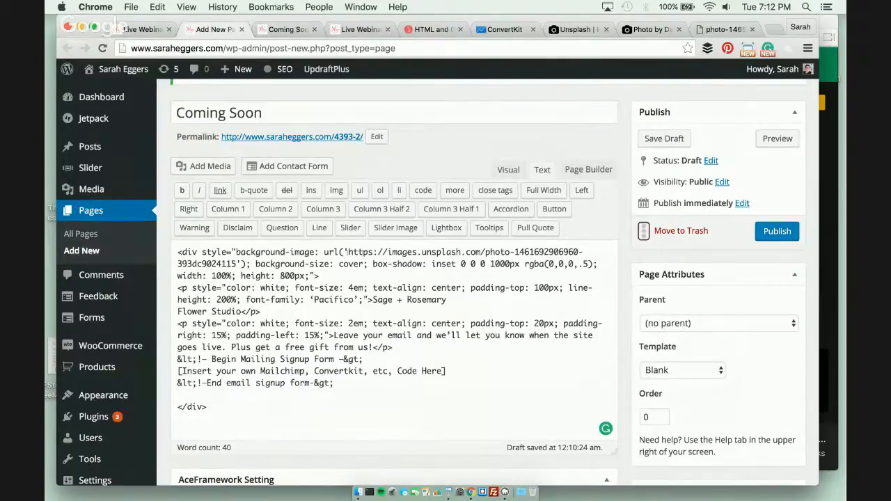
Copy the background image URL from the div code and open it in a new browser tab to check it
drag(346, 252, 237, 264)
key(super+c)
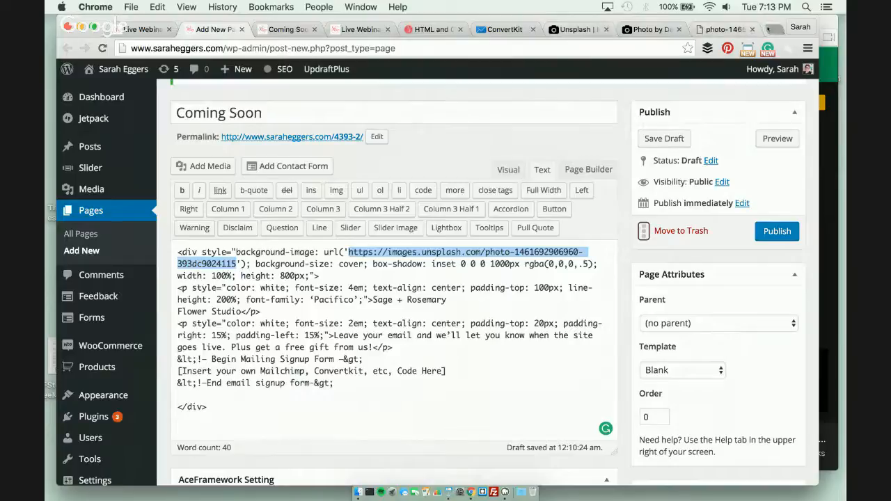
click(771, 29)
key(super+v)
key(Return)
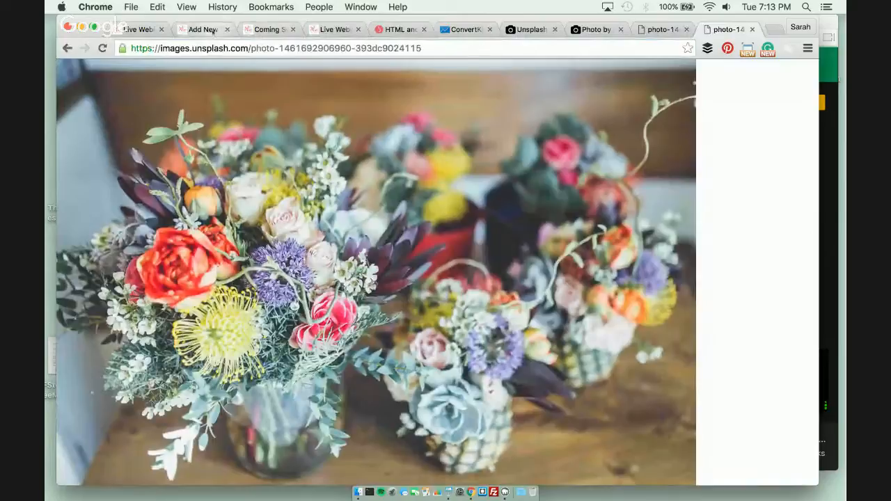
Return to the page code, paste the same background image URL back in, and preview the coming-soon page
click(211, 31)
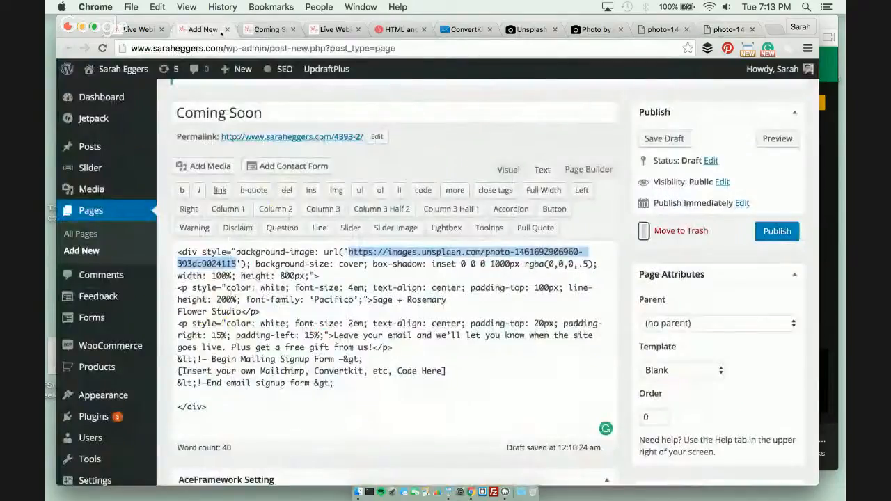
key(cmd+v)
click(778, 138)
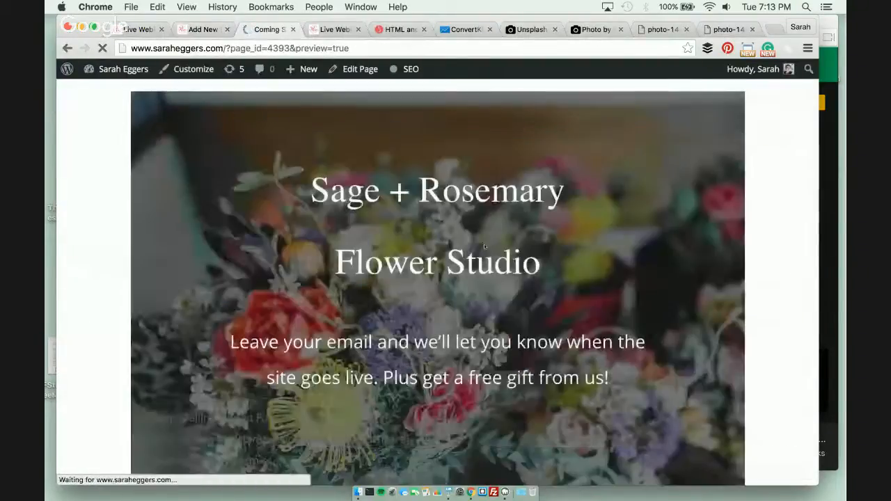
scroll(484, 243, down, 3)
scroll(484, 247, up, 2)
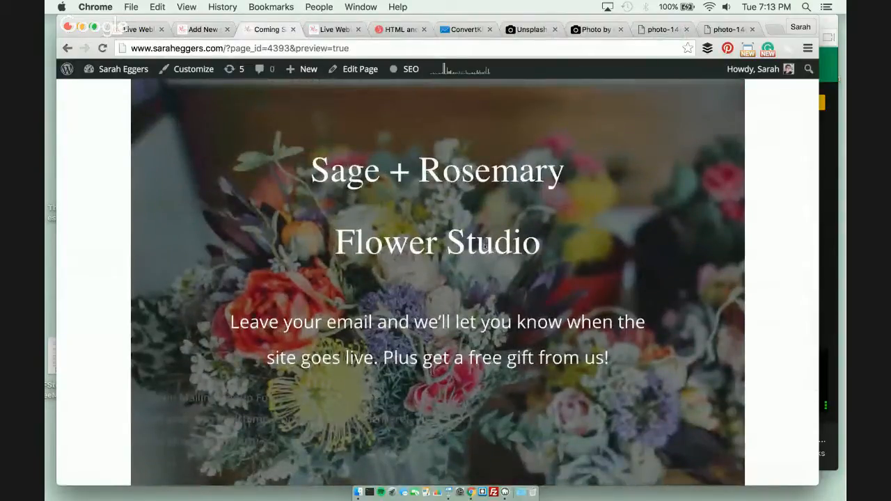
scroll(484, 244, down, 1)
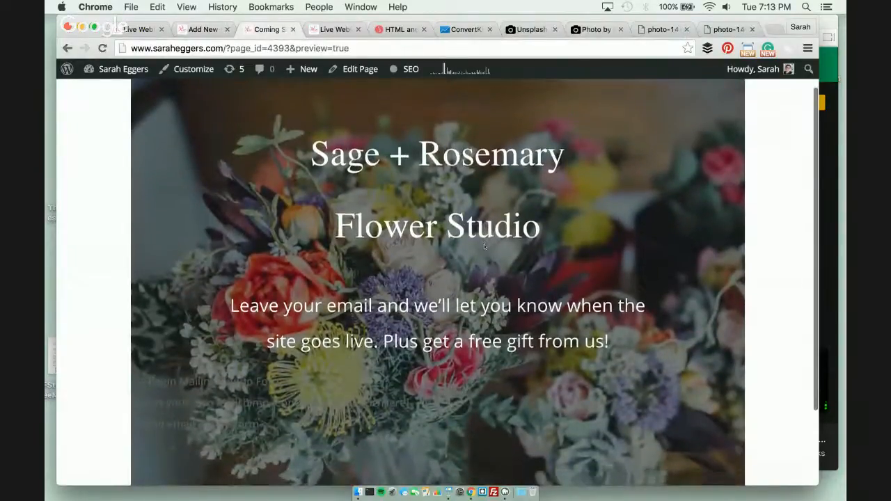
scroll(484, 245, up, 1)
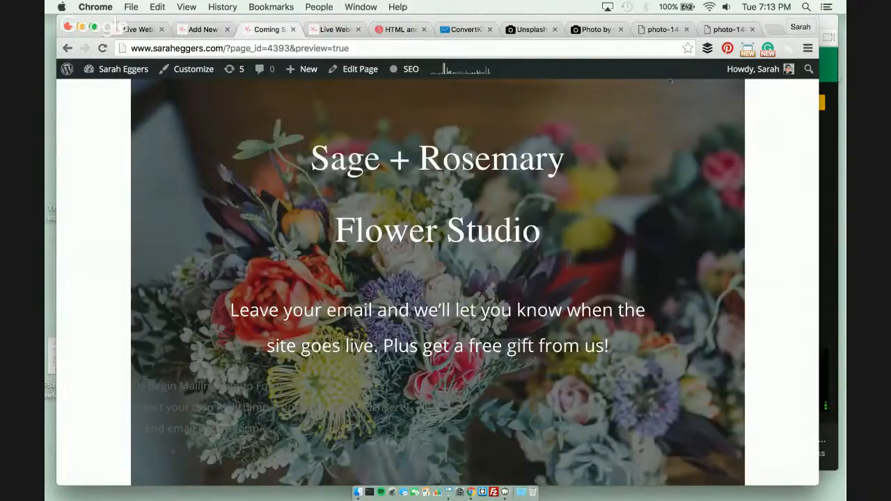
Close the tab with the tested flower image and go back to the Unsplash office search results
click(729, 29)
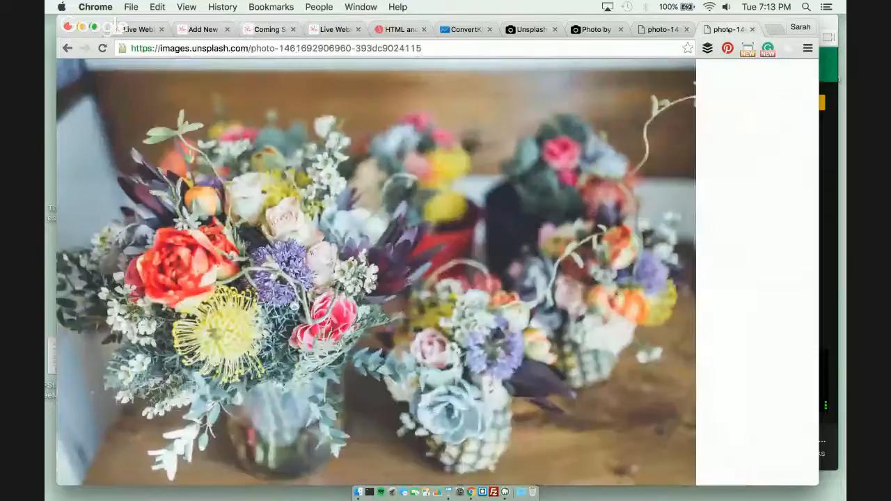
key(super+w)
click(636, 31)
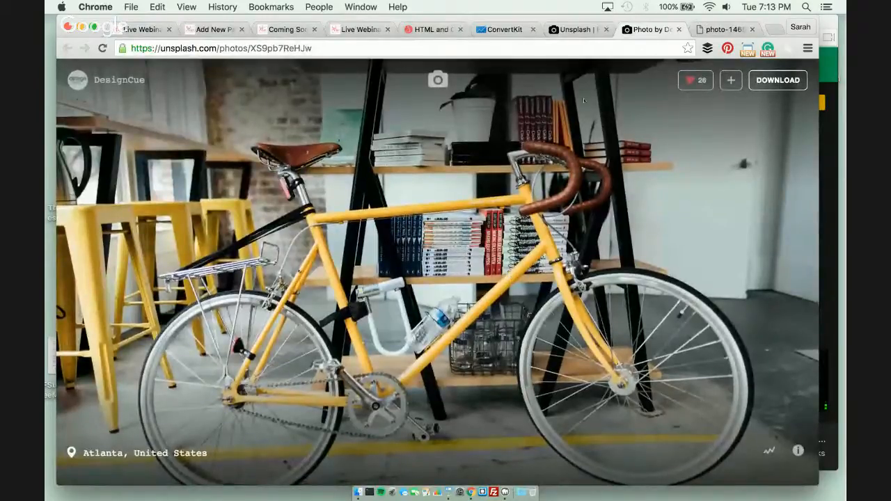
click(575, 29)
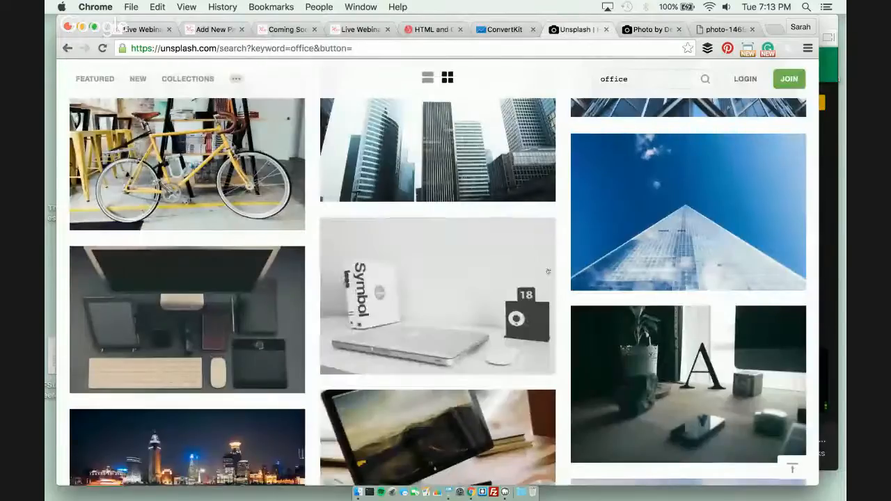
Search Unsplash for "flowers" instead of office photos
scroll(545, 271, up, 8)
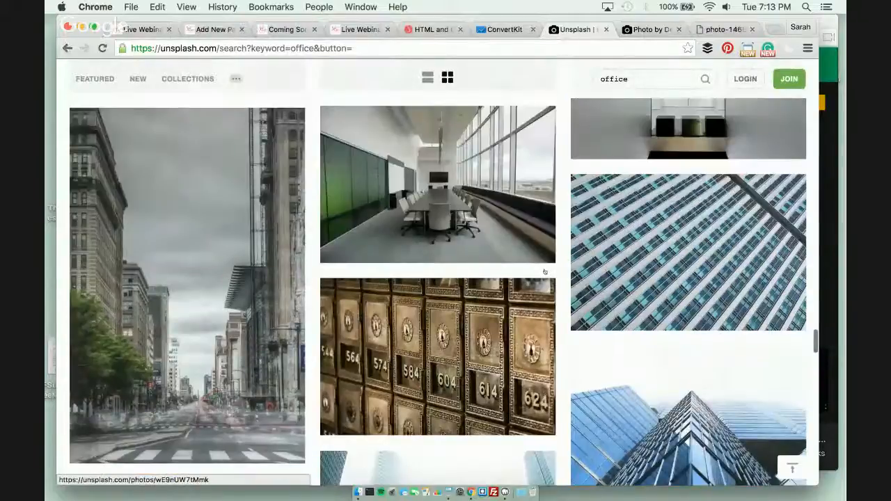
scroll(545, 271, up, 15)
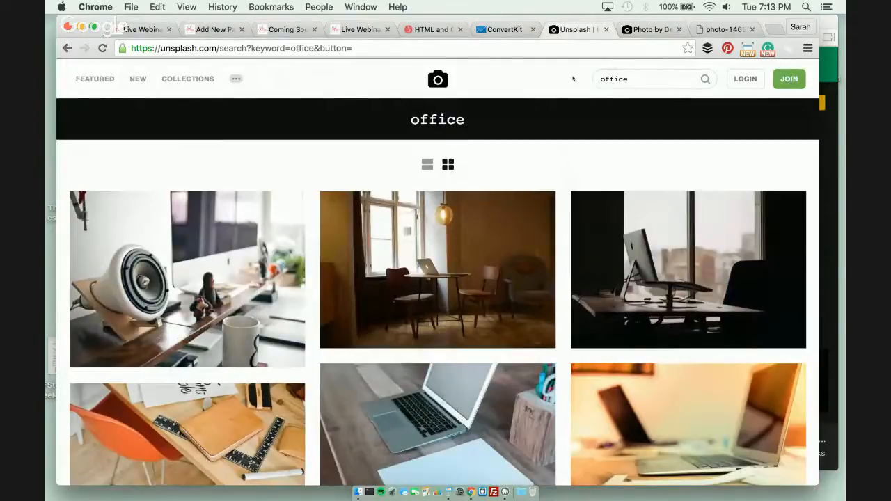
scroll(557, 296, down, 10)
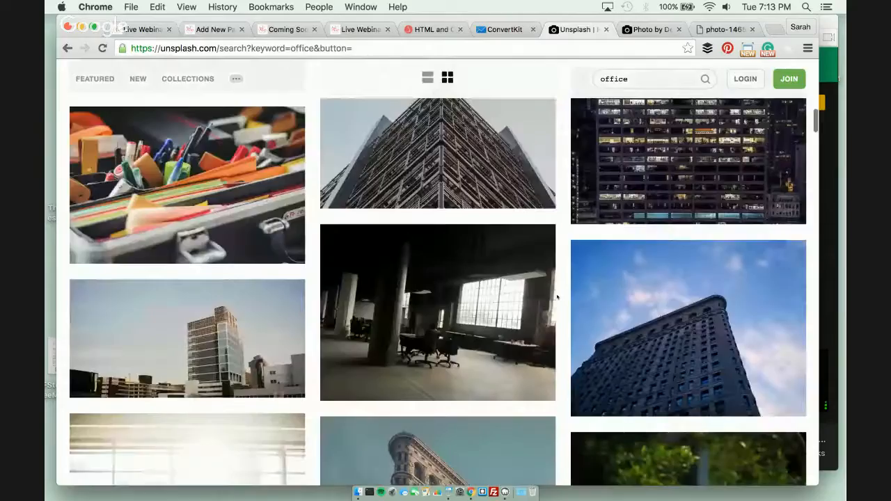
scroll(557, 297, up, 10)
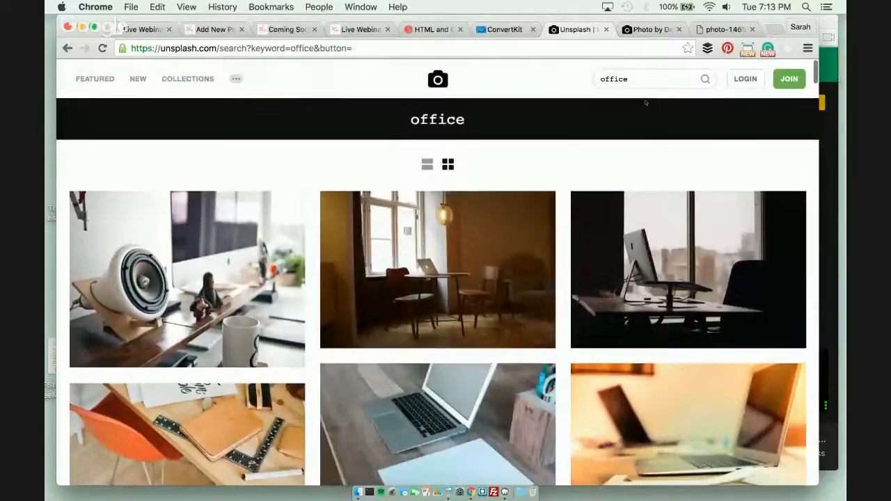
double_click(655, 75)
text(flower)
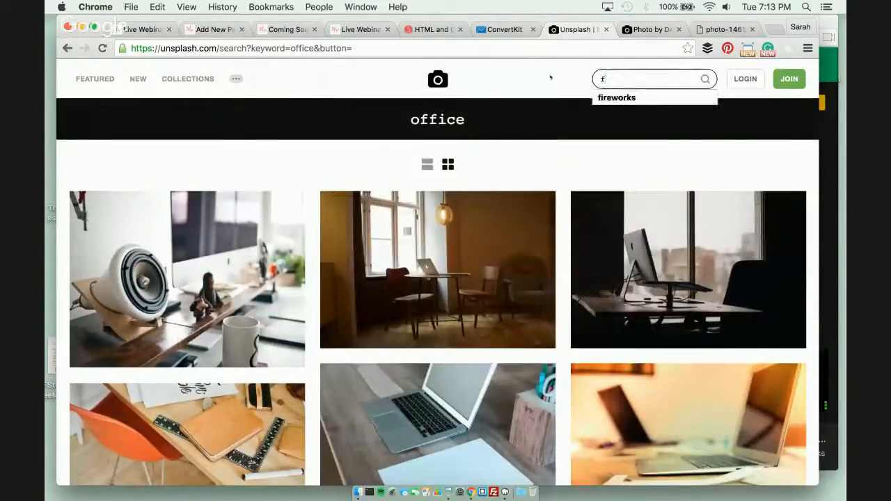
text(s)
key(Return)
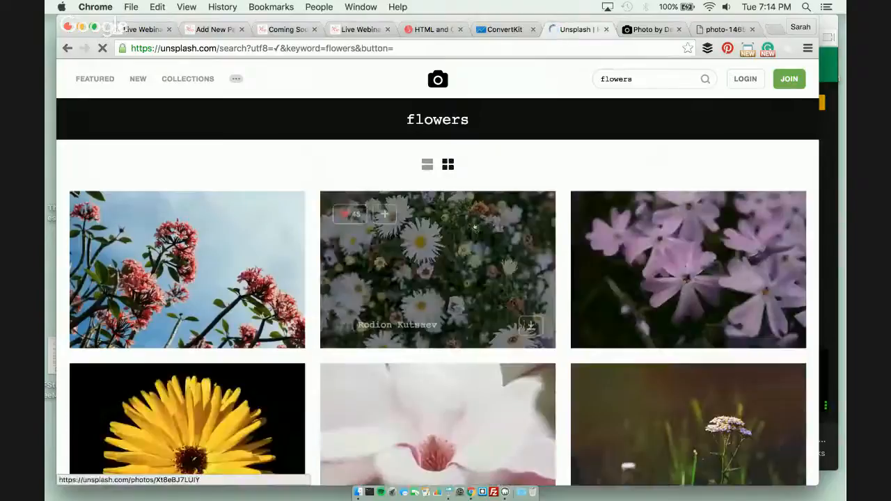
Browse the flower photos and open the one of blossoms in a glass bottle before a balcony railing
scroll(474, 226, down, 5)
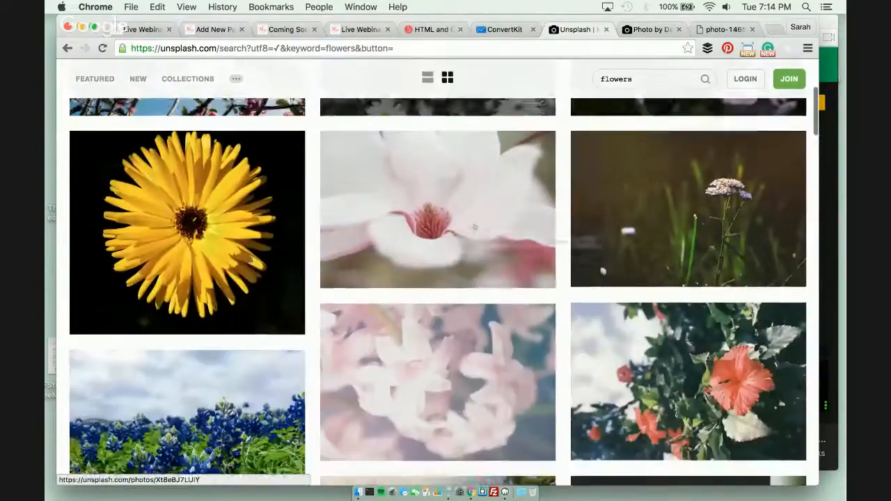
scroll(475, 227, down, 10)
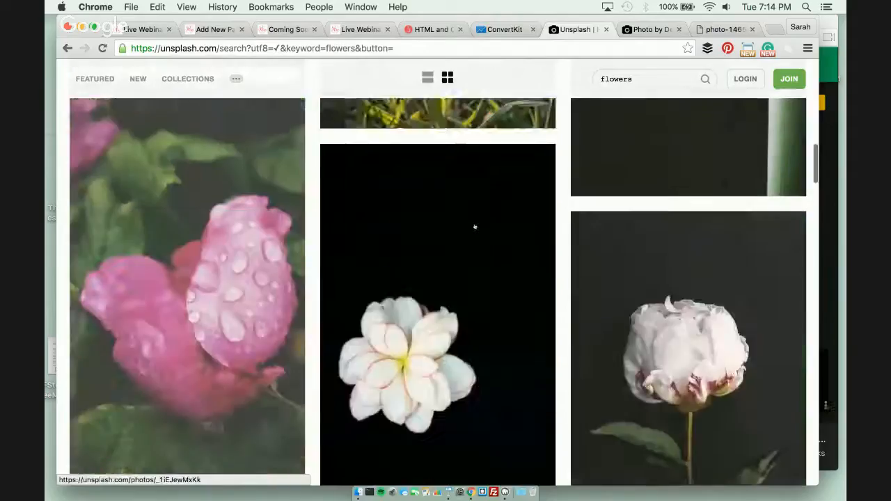
scroll(474, 227, down, 3)
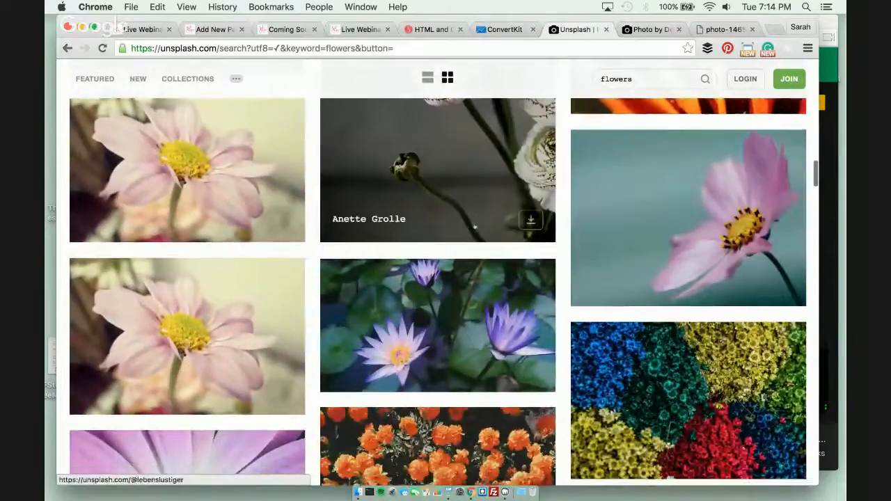
scroll(474, 227, down, 5)
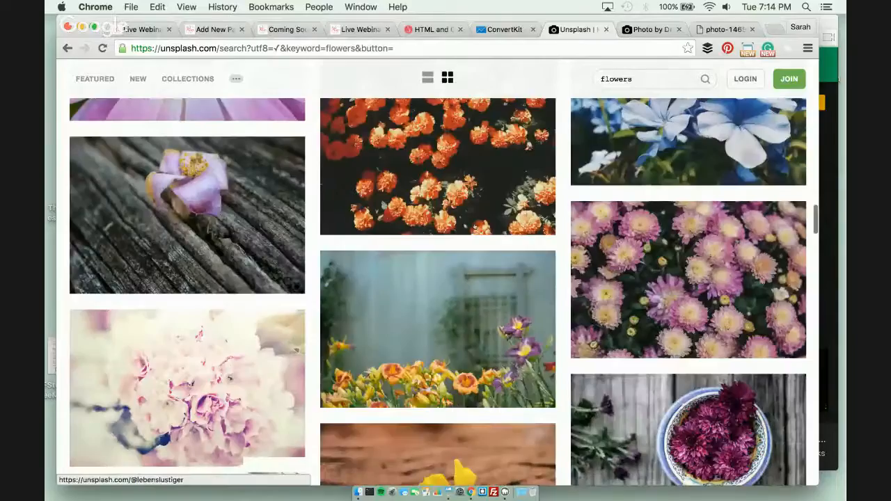
scroll(474, 227, down, 6)
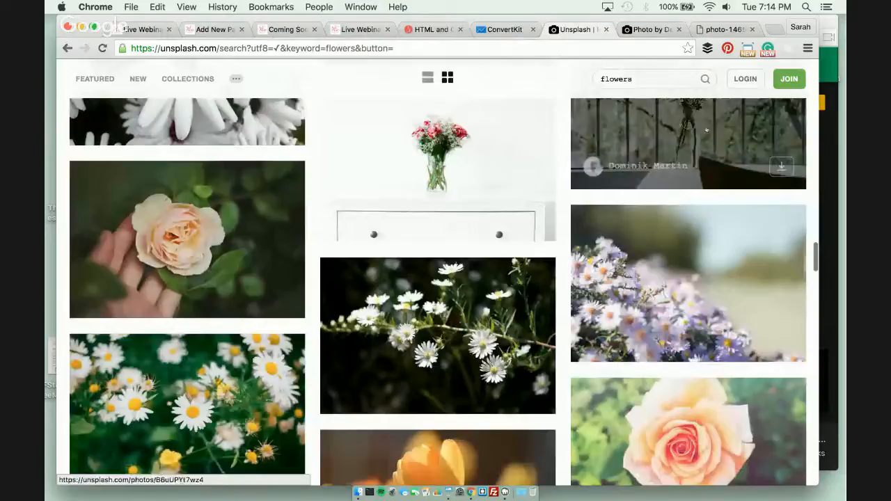
scroll(690, 320, up, 3)
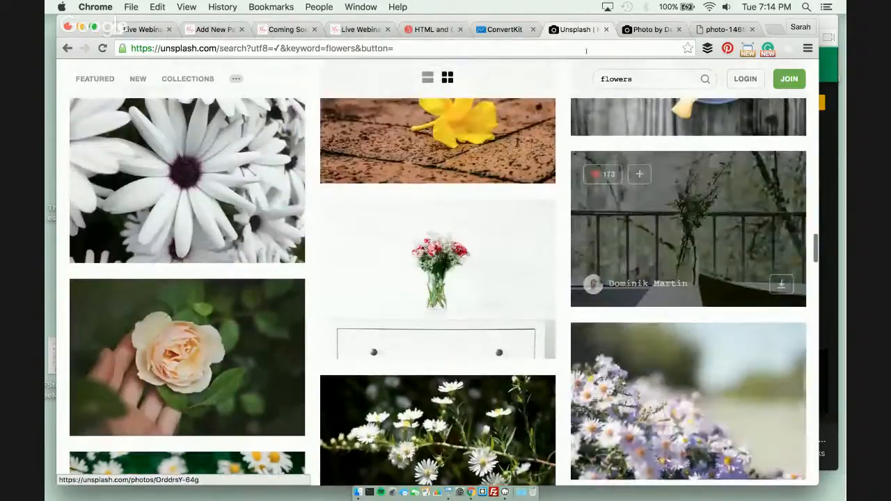
click(683, 221)
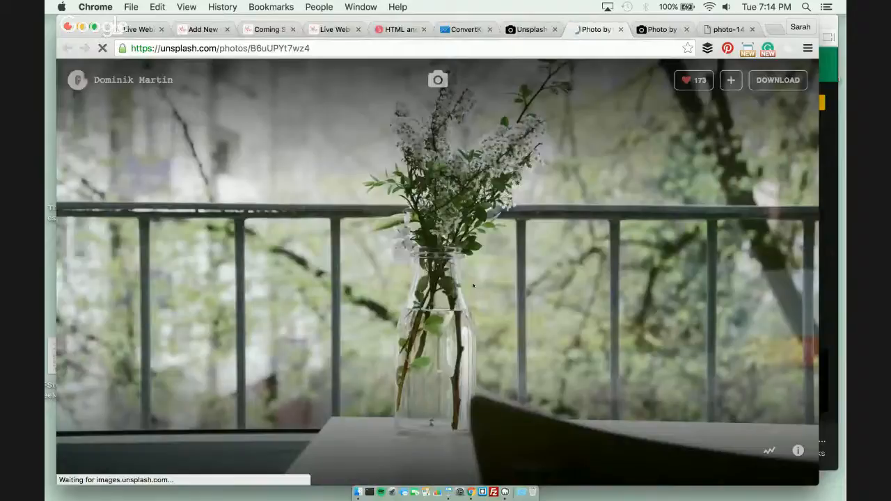
Copy the image address of the balcony flower photo's full-size download and return to the Coming Soon page's code
click(767, 87)
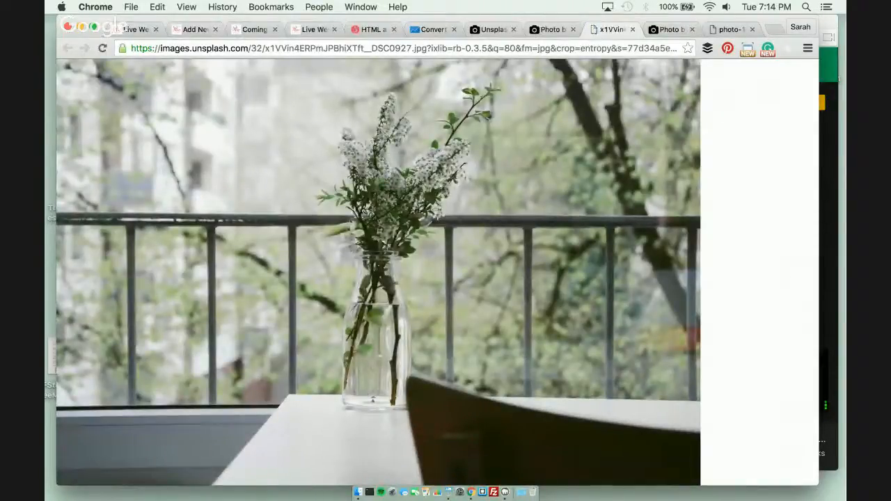
right_click(365, 212)
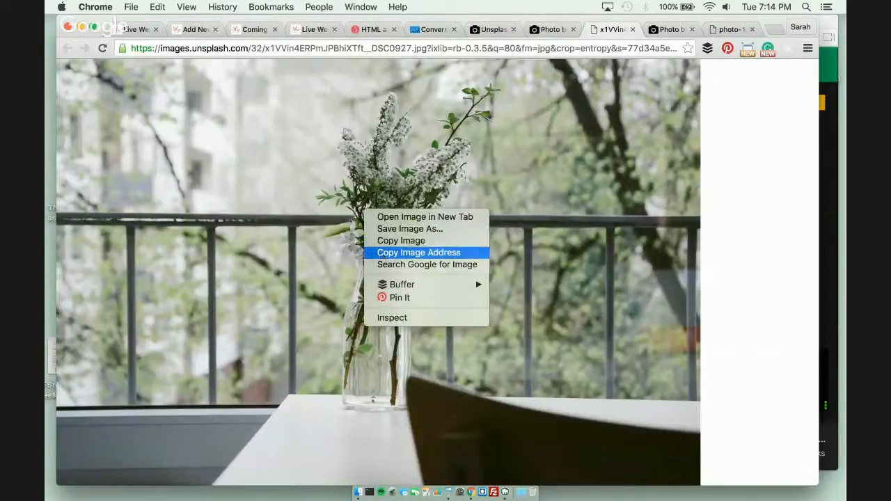
click(383, 253)
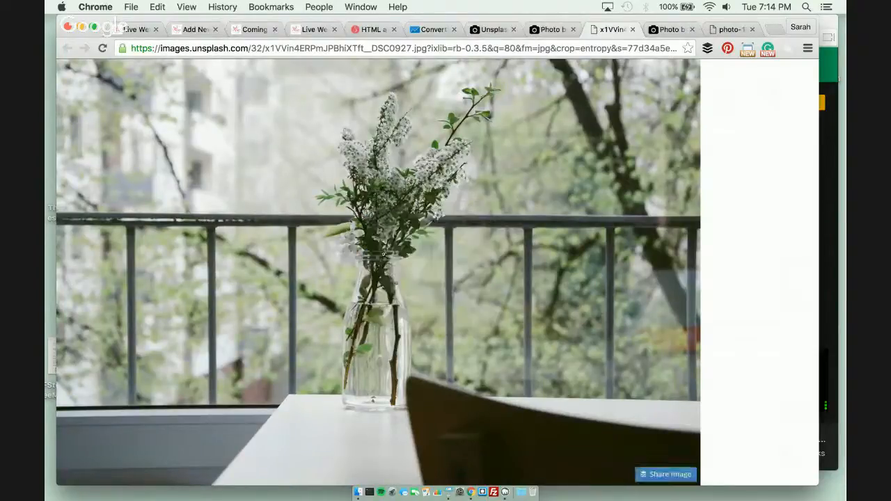
click(194, 29)
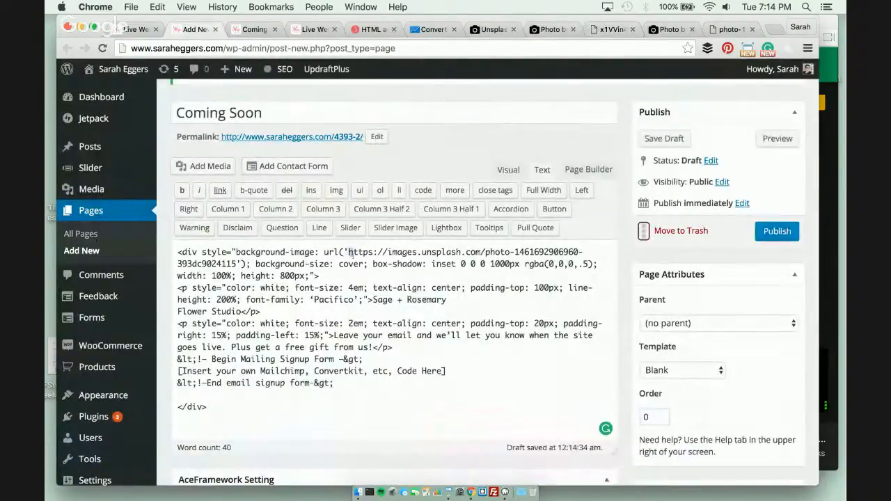
Replace the background image URL with the copied Unsplash address and delete everything after ".jpg" in it
drag(347, 252, 236, 264)
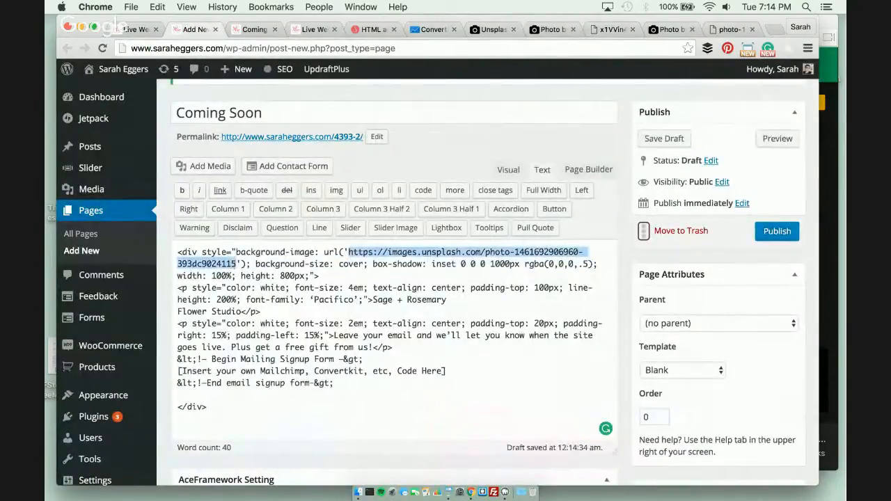
key(super+v)
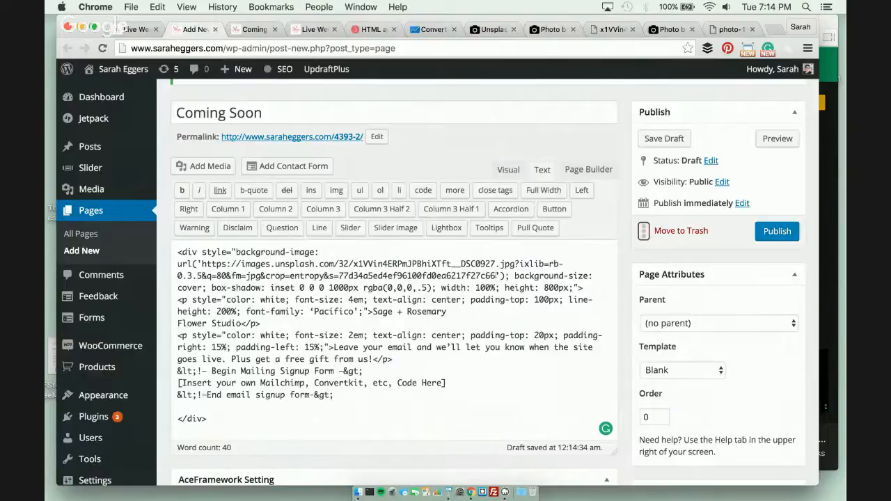
drag(497, 276, 260, 276)
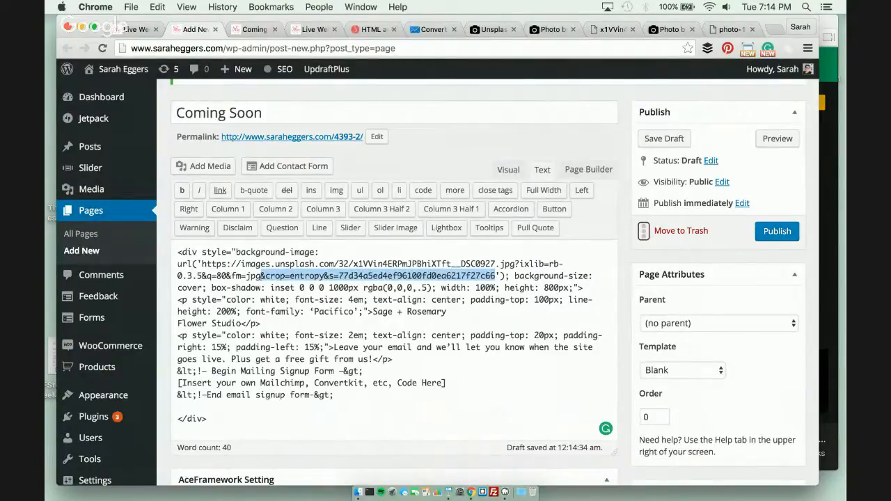
drag(261, 276, 515, 264)
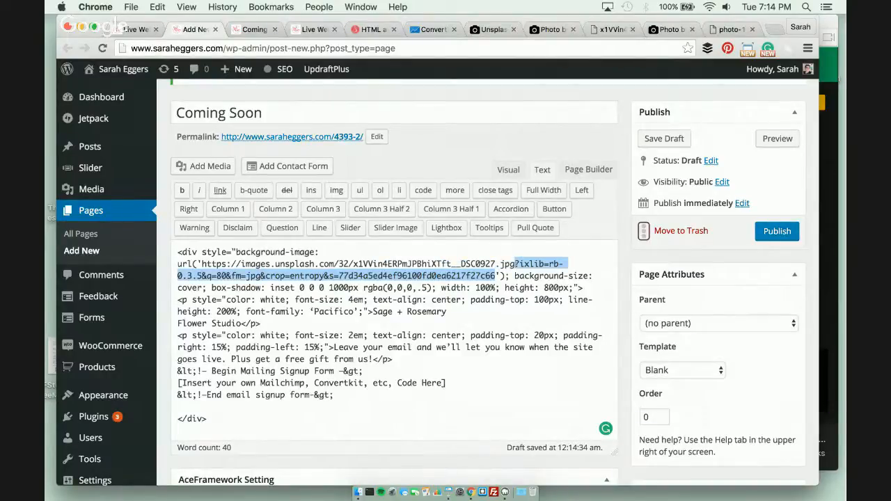
key(BackSpace)
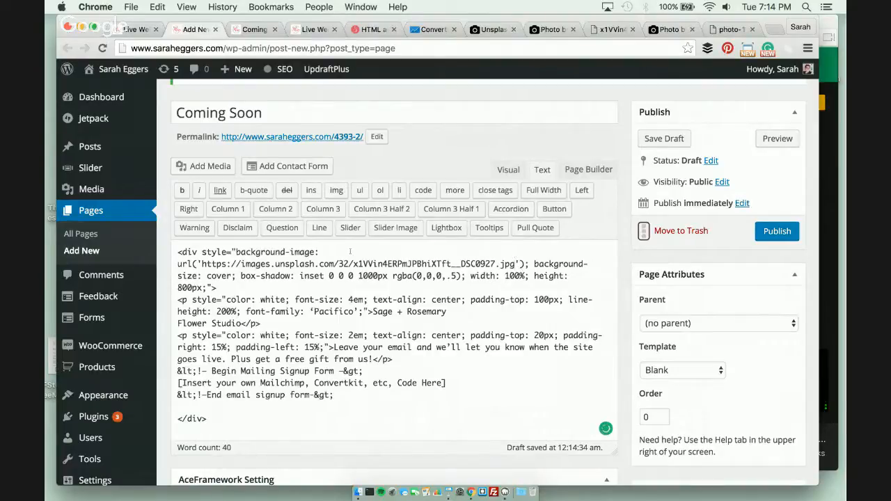
Preview the Coming Soon page and check the new background photo over its full height
click(777, 140)
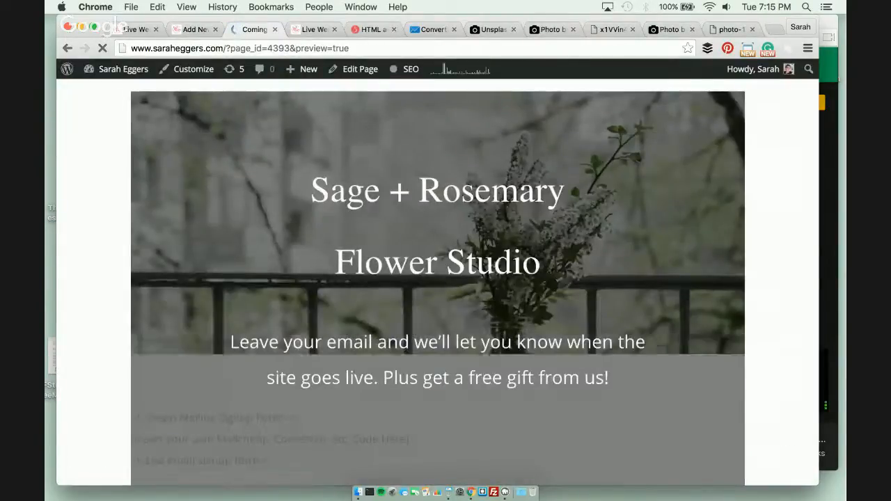
scroll(438, 279, down, 5)
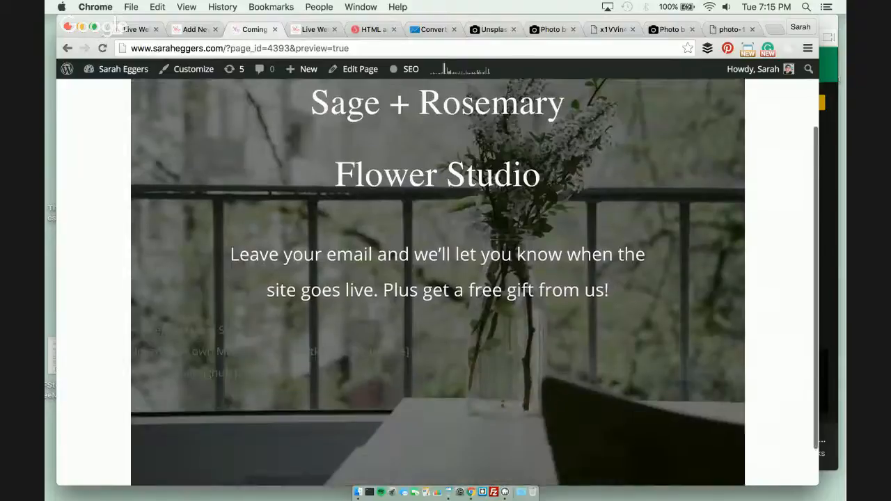
scroll(310, 240, up, 5)
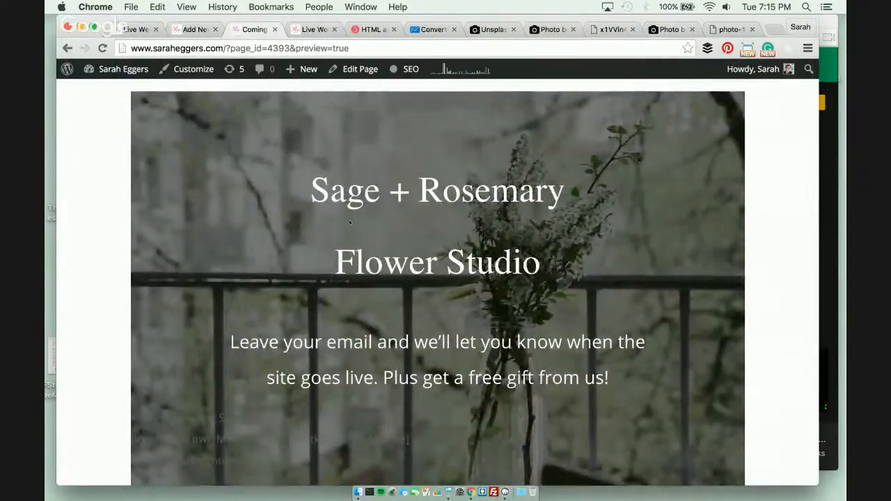
Set the opacity in the background's inset box-shadow rgba value to .3 and preview the page
click(193, 30)
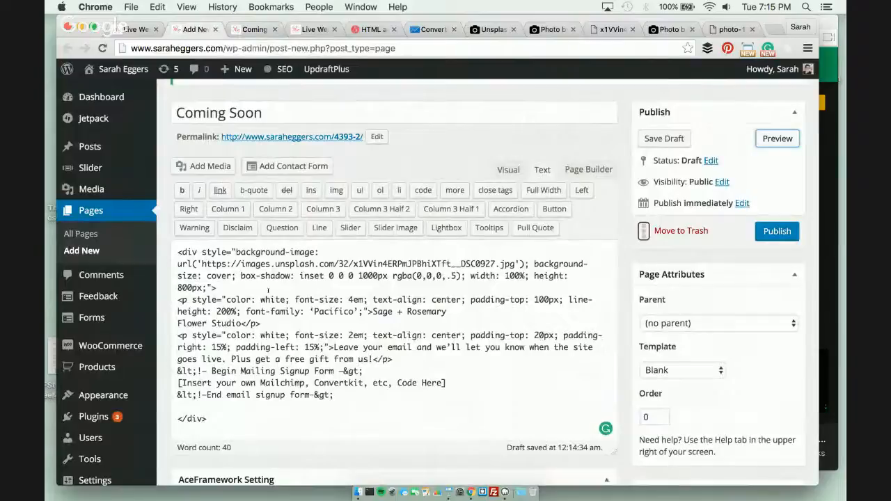
drag(241, 276, 457, 276)
click(459, 286)
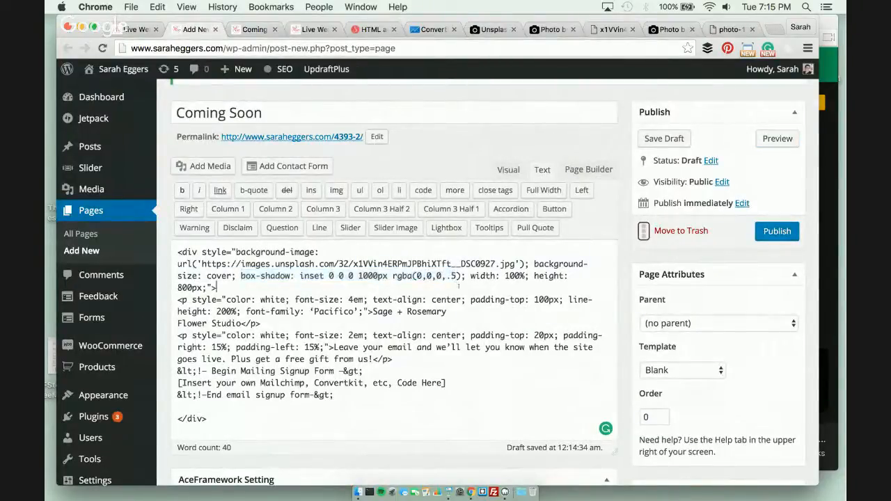
double_click(454, 276)
text(3)
click(774, 142)
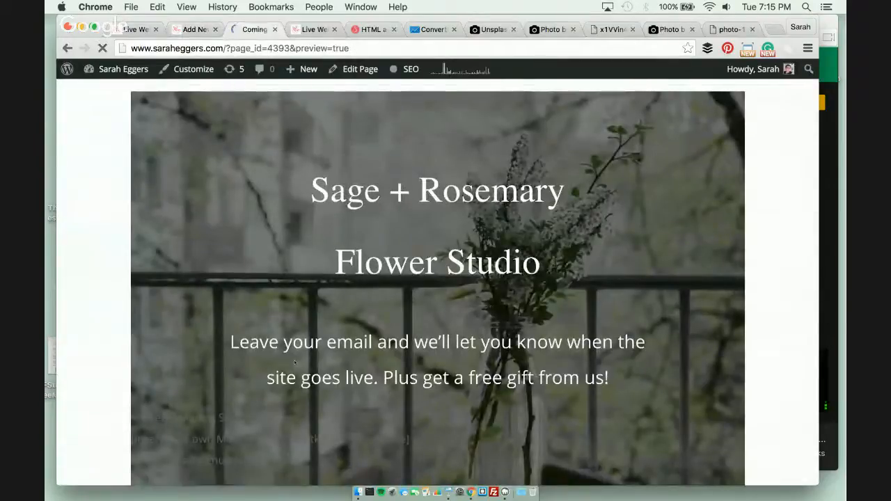
scroll(294, 362, down, 4)
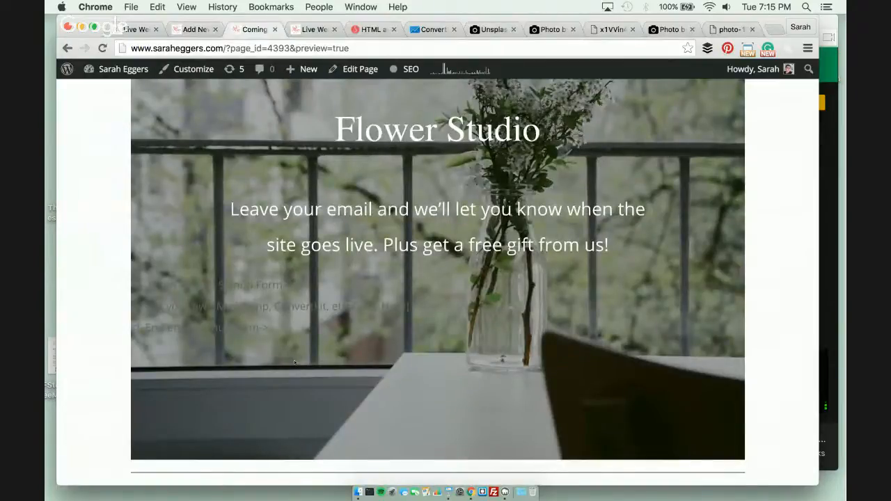
scroll(294, 362, up, 3)
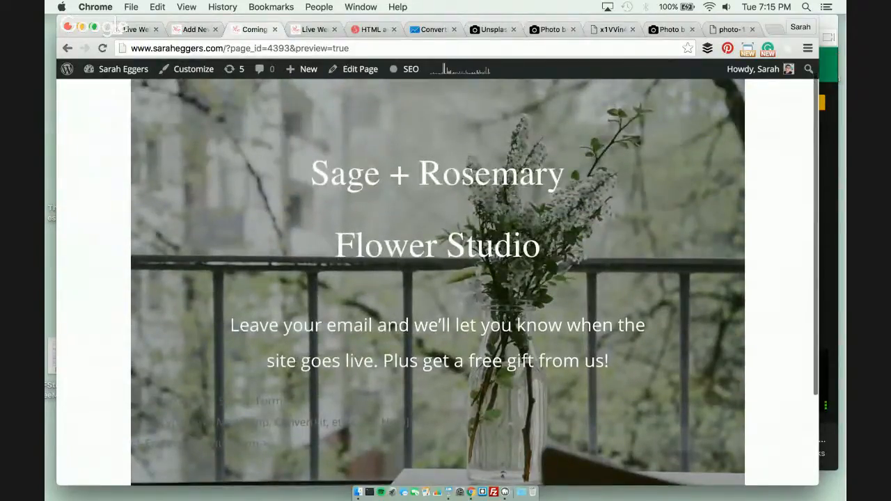
Delete the 'Pacifico' font-family declaration from the "Sage + Rosemary Flower Studio" paragraph's style
click(198, 31)
scroll(375, 318, down, 2)
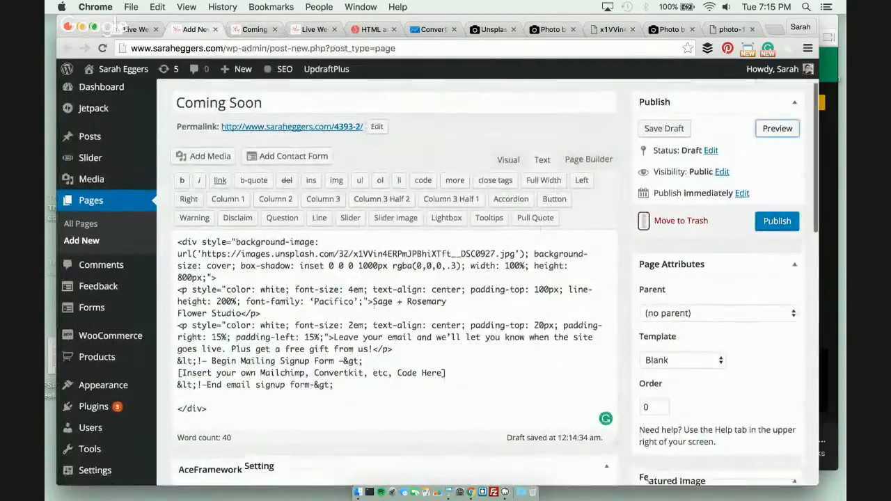
scroll(374, 318, down, 1)
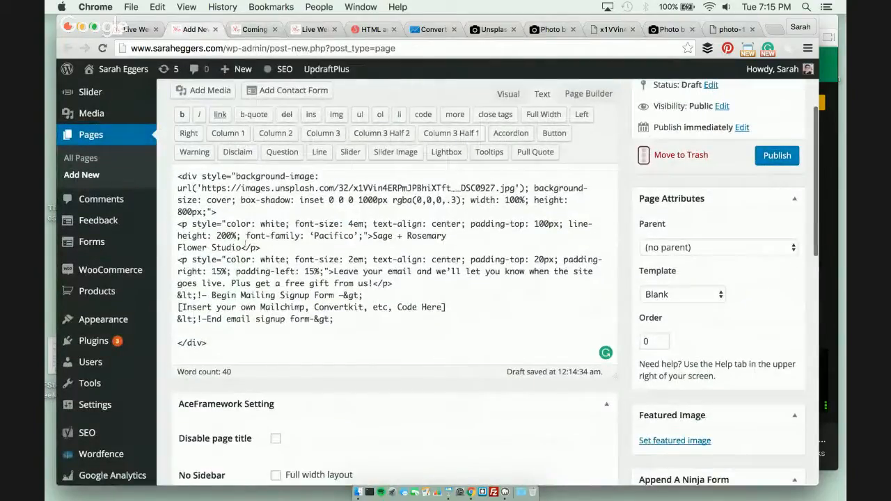
drag(245, 237, 359, 237)
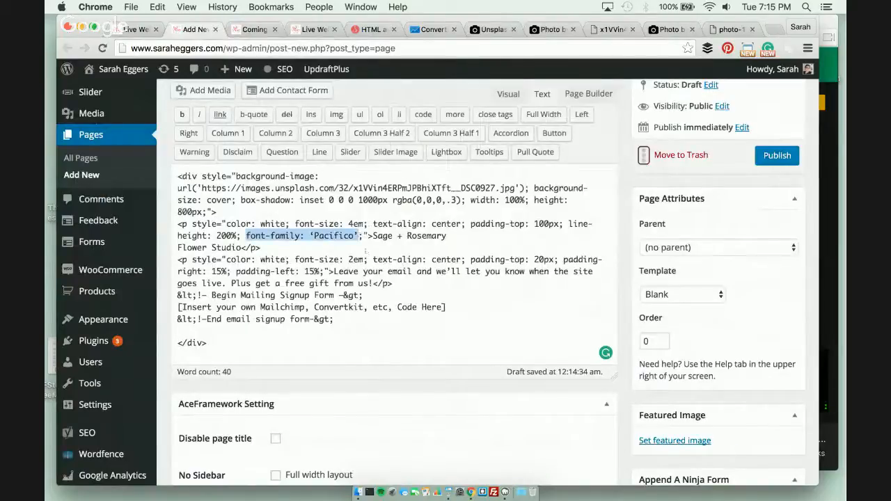
click(345, 235)
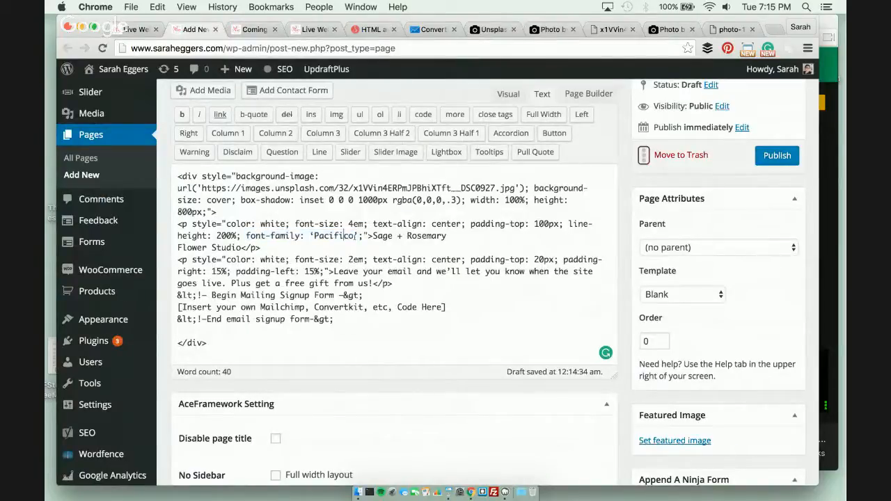
click(356, 236)
double_click(341, 235)
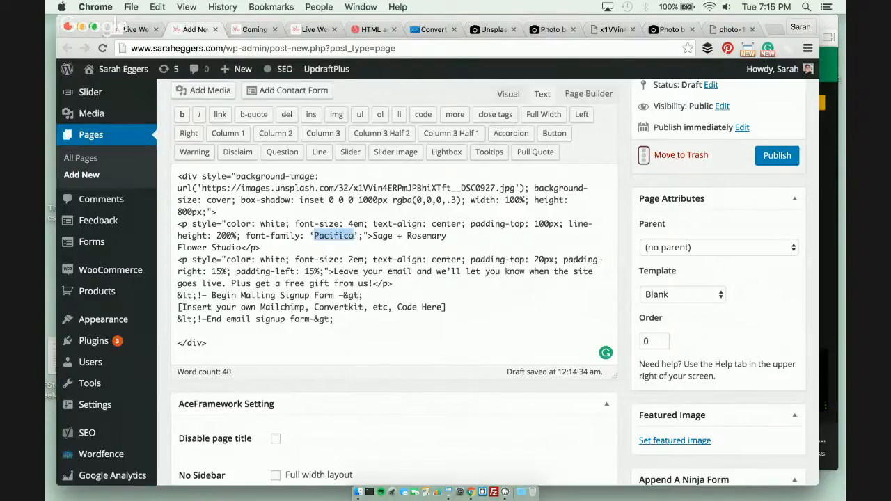
click(361, 235)
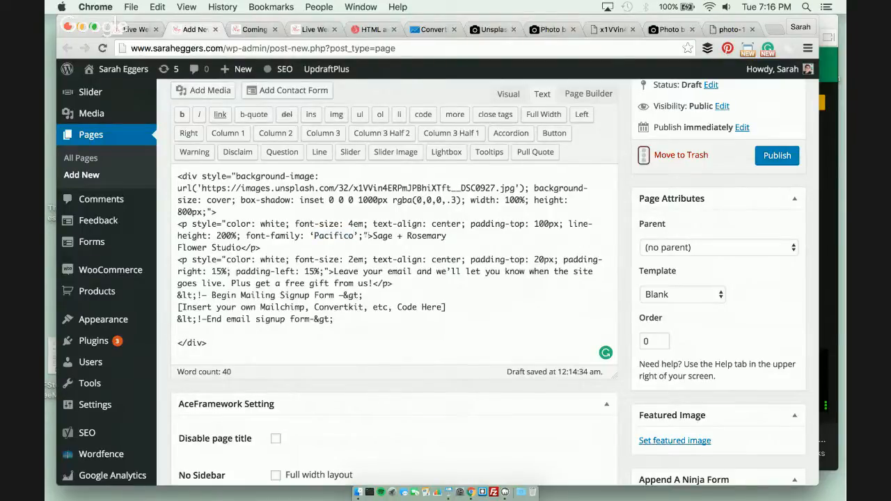
drag(362, 235, 244, 235)
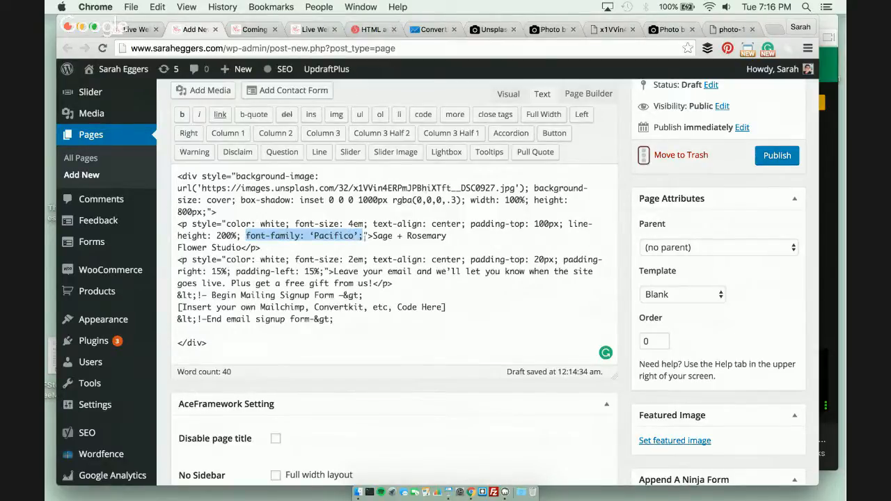
key(BackSpace)
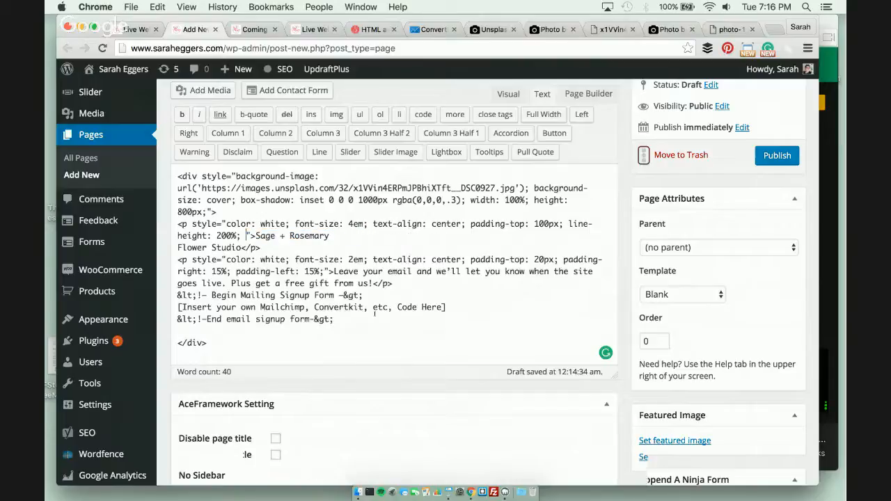
Save the Coming Soon page as a draft and preview the heading's font
scroll(375, 314, up, 1)
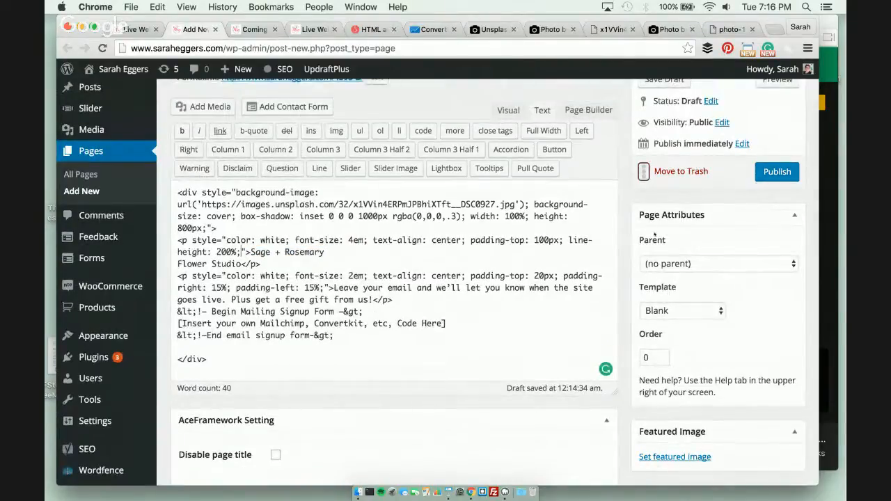
scroll(375, 313, up, 2)
click(674, 122)
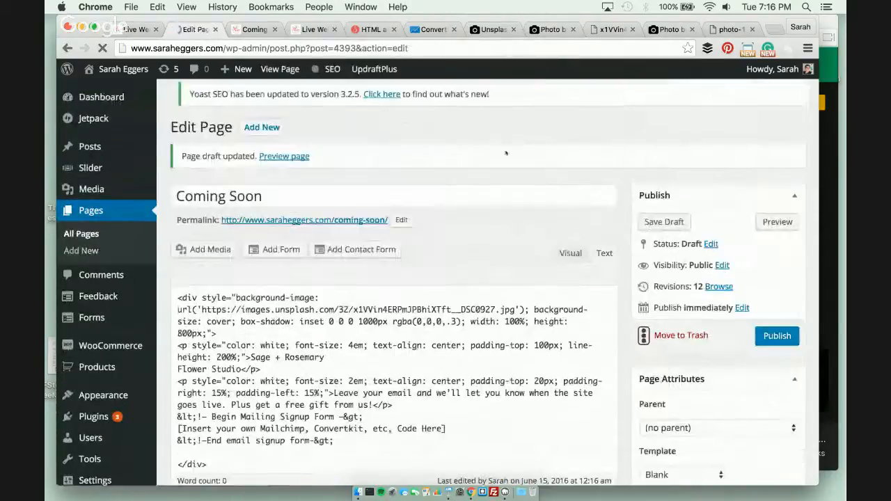
scroll(512, 309, down, 2)
scroll(515, 307, up, 1)
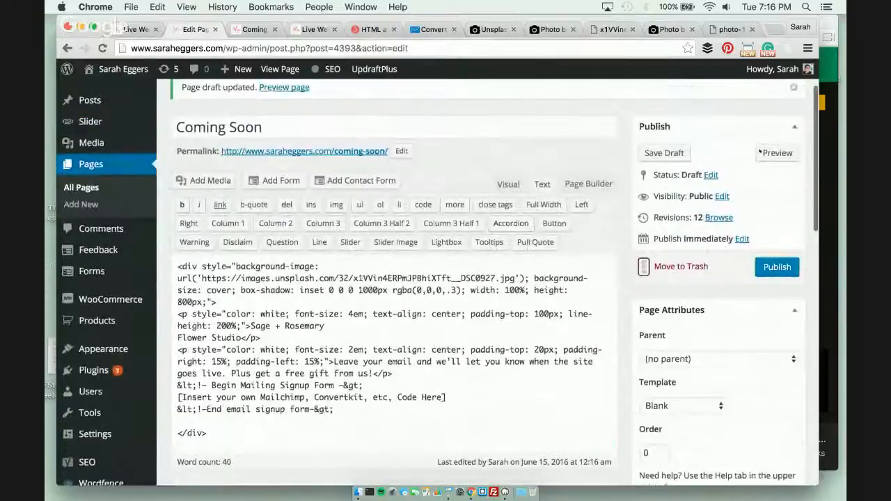
click(778, 153)
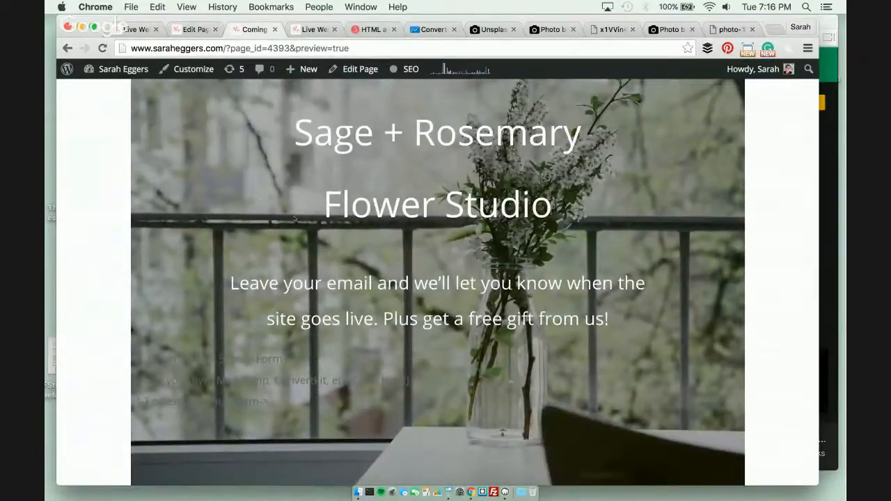
scroll(295, 219, up, 2)
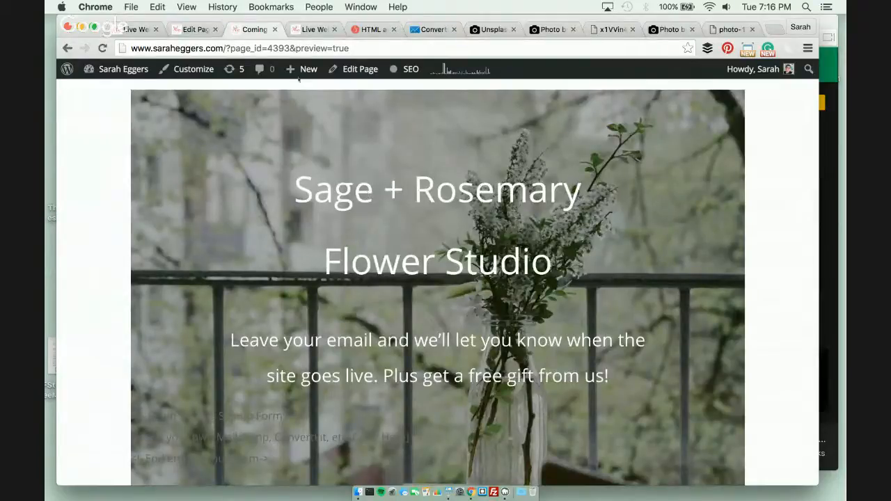
Return to the page editor and look over the whole layout in visual editing mode
click(199, 29)
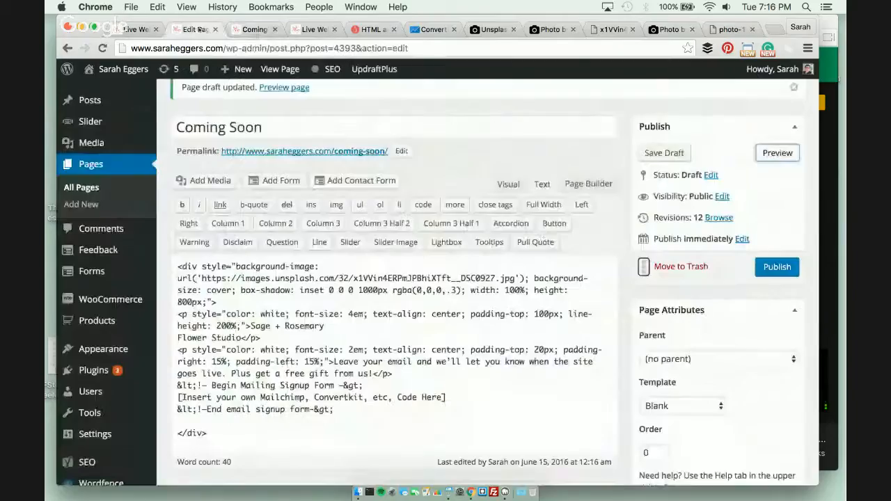
click(507, 184)
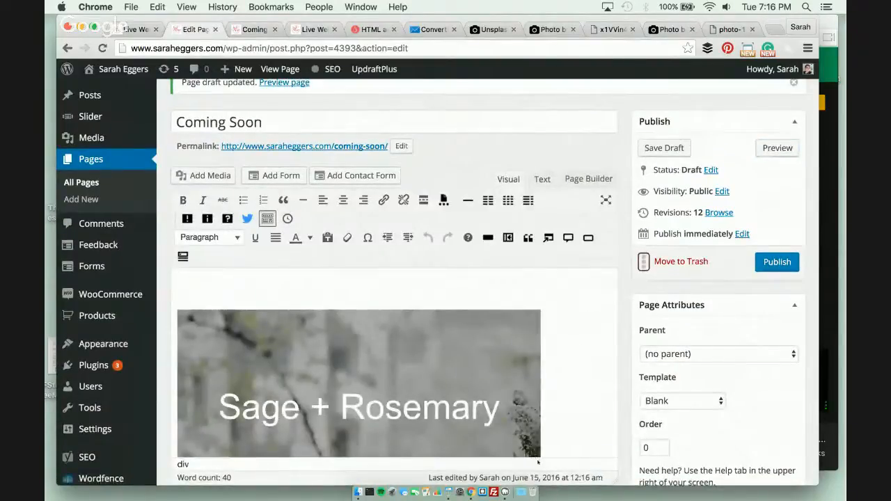
scroll(538, 462, down, 6)
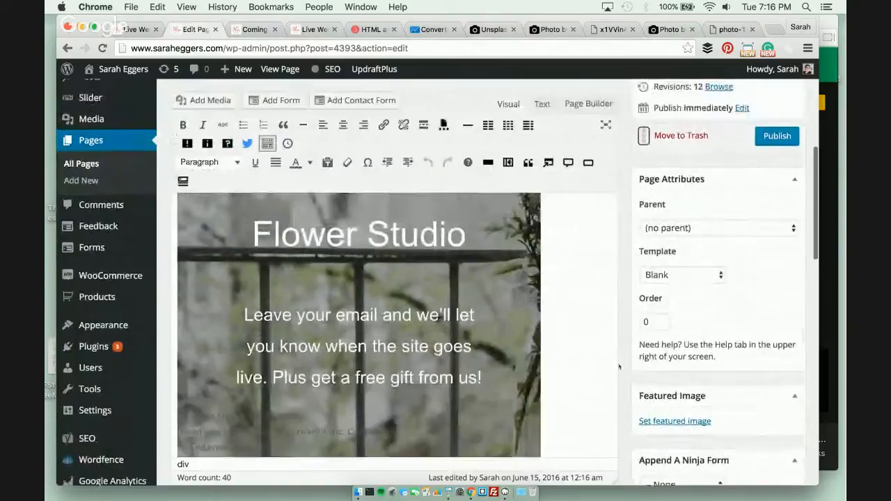
scroll(620, 367, up, 5)
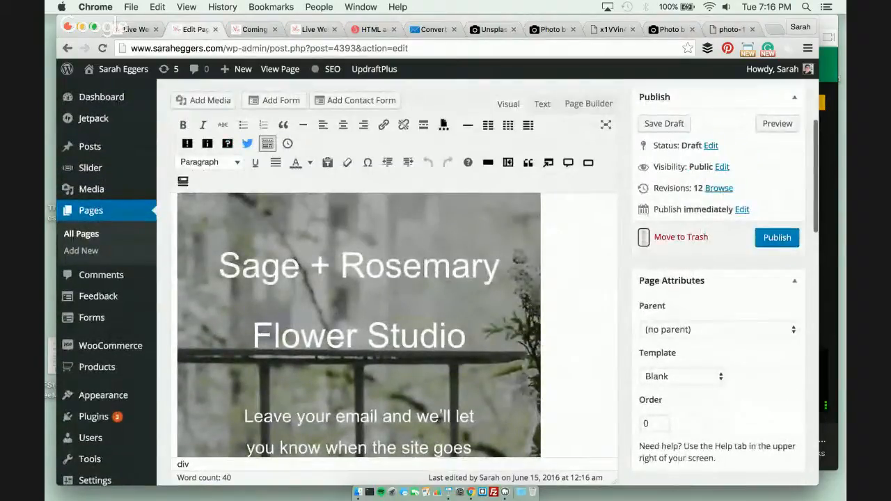
Italicize the "Sage + Rosemary Flower Studio" heading and show the page's HTML code again
click(220, 266)
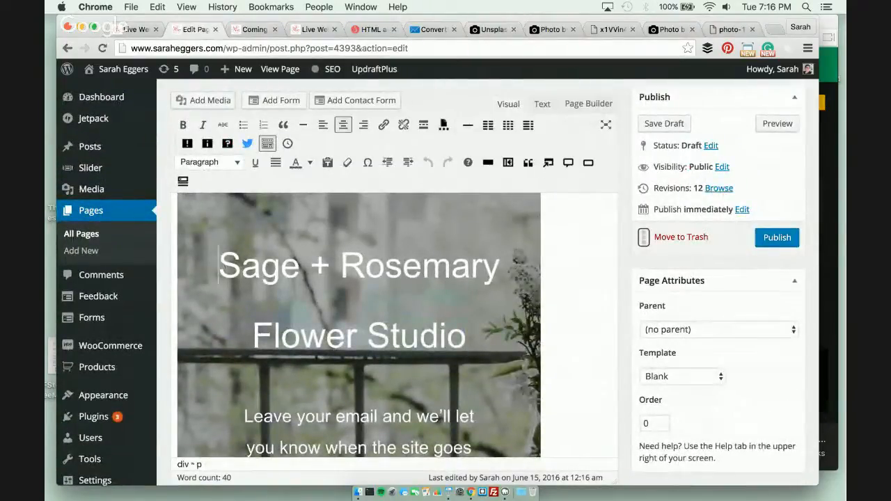
drag(220, 266, 465, 337)
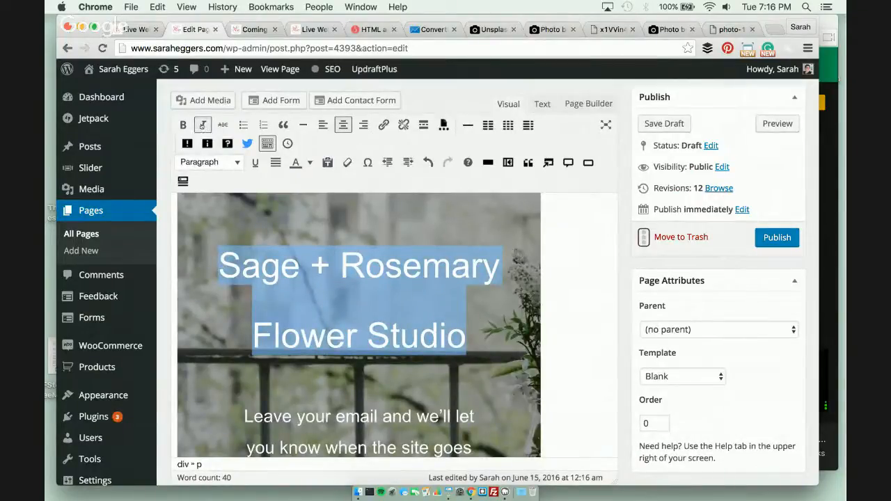
click(202, 125)
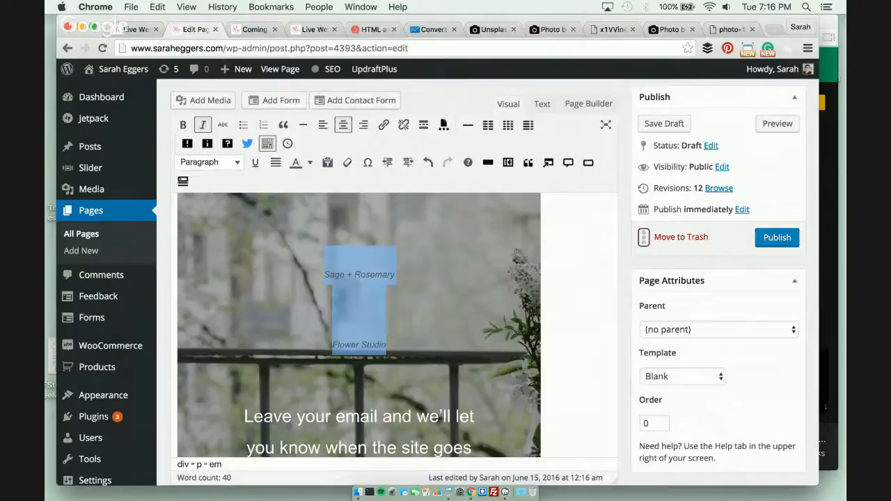
click(476, 342)
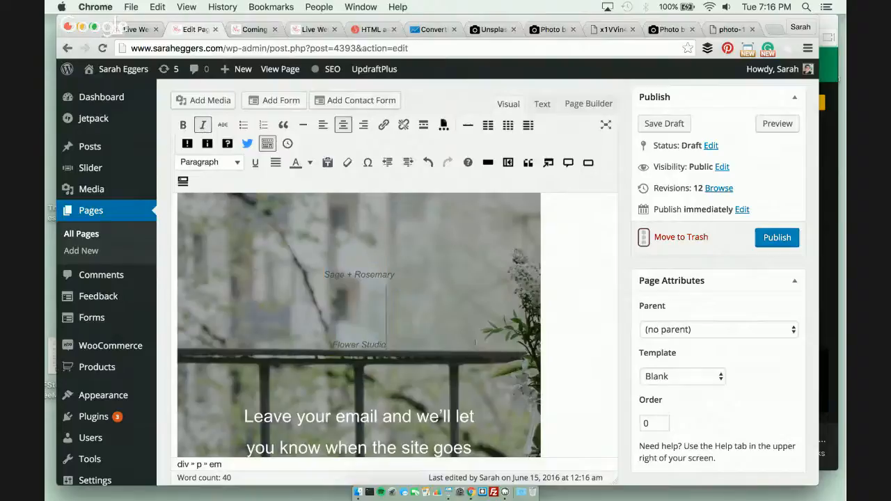
click(542, 104)
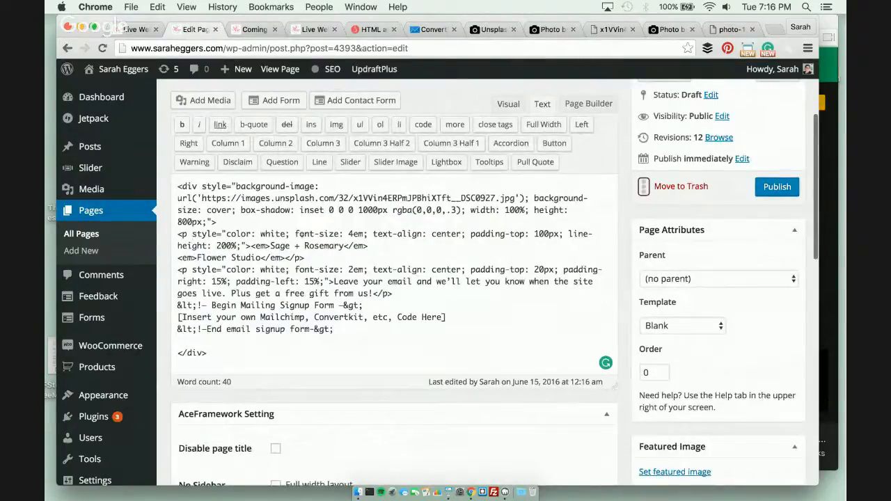
Preview the Coming Soon draft to check the italicized "Sage + Rosemary Flower Studio" heading
click(271, 245)
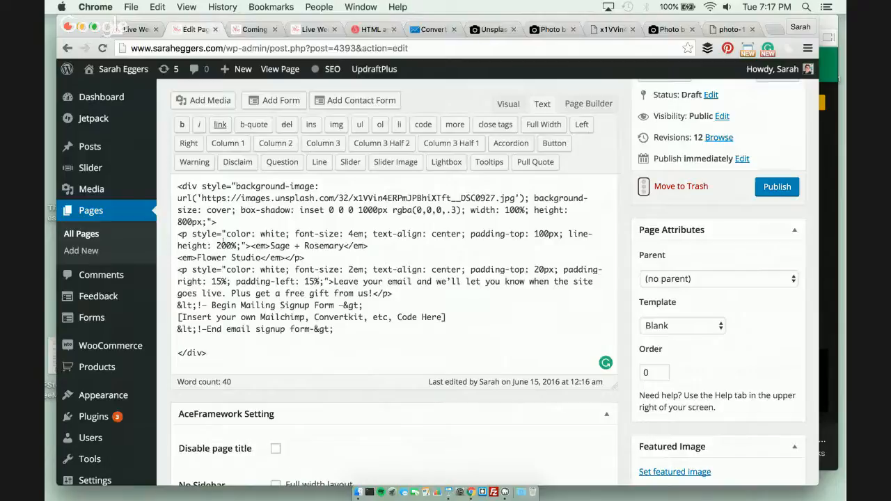
scroll(773, 159, up, 2)
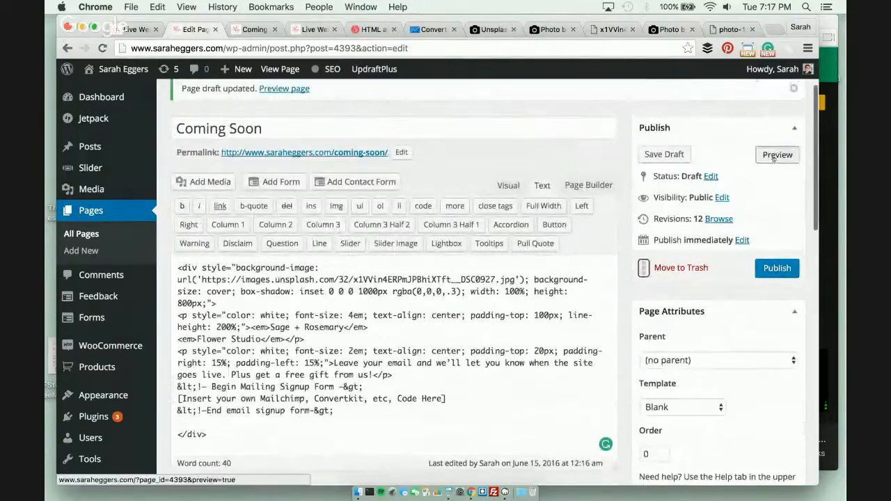
click(774, 155)
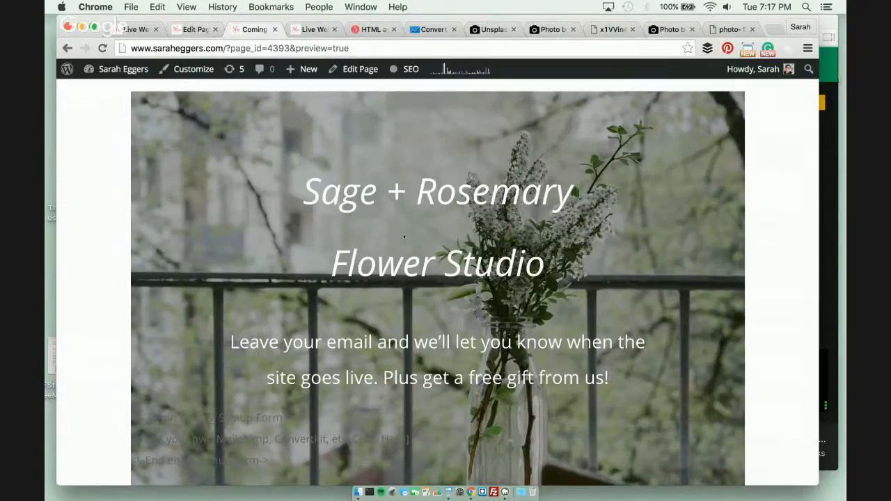
Set the "Sage + Rosemary Flower Studio" paragraph's font-size to 4.5em in the page's HTML and preview the draft
click(189, 29)
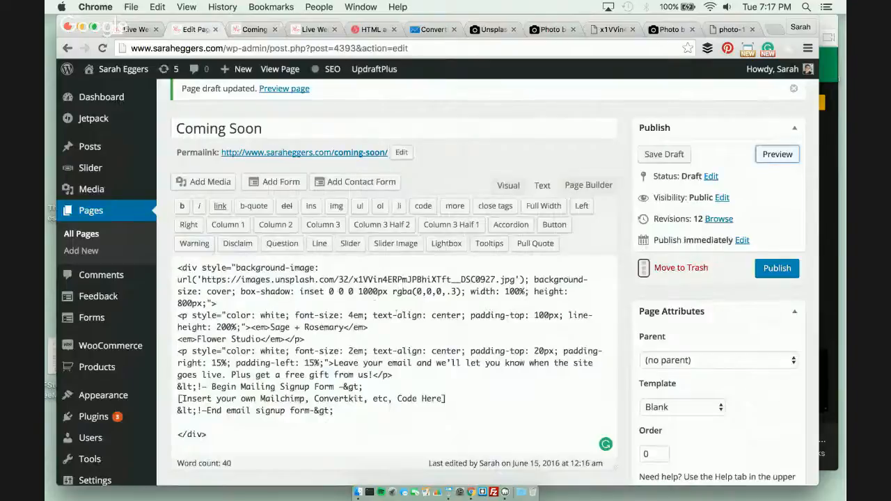
click(351, 315)
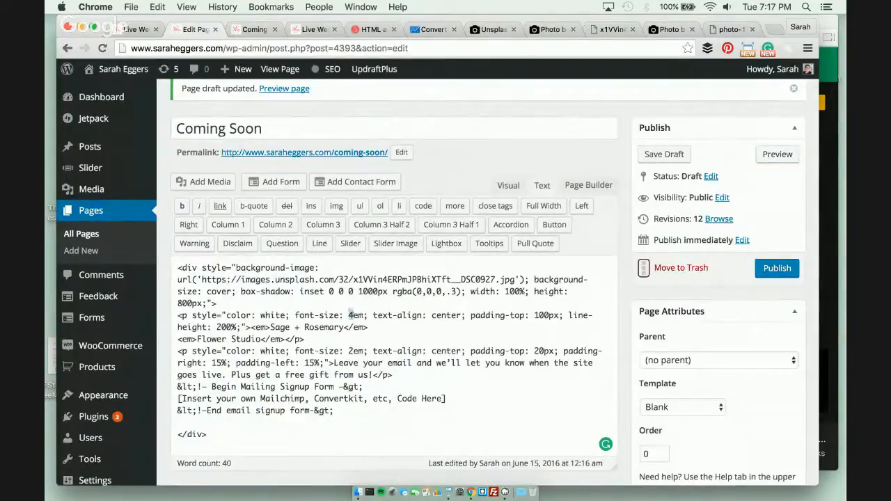
click(353, 315)
text(.5)
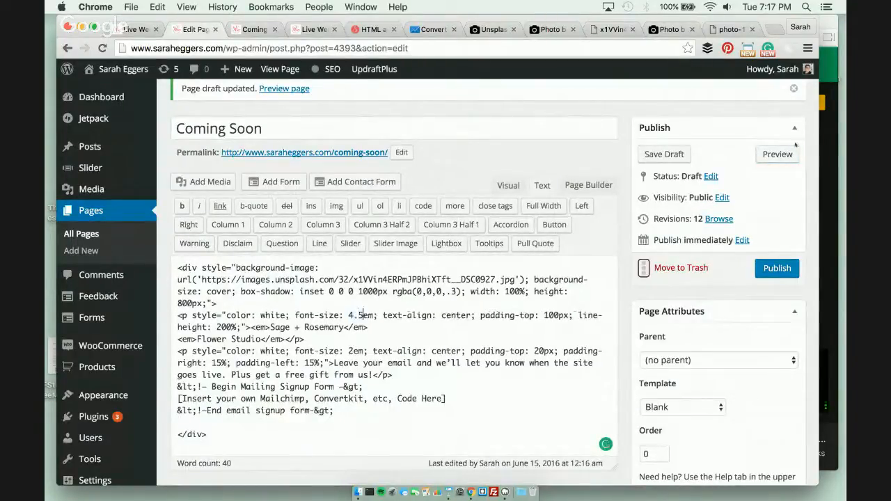
click(778, 154)
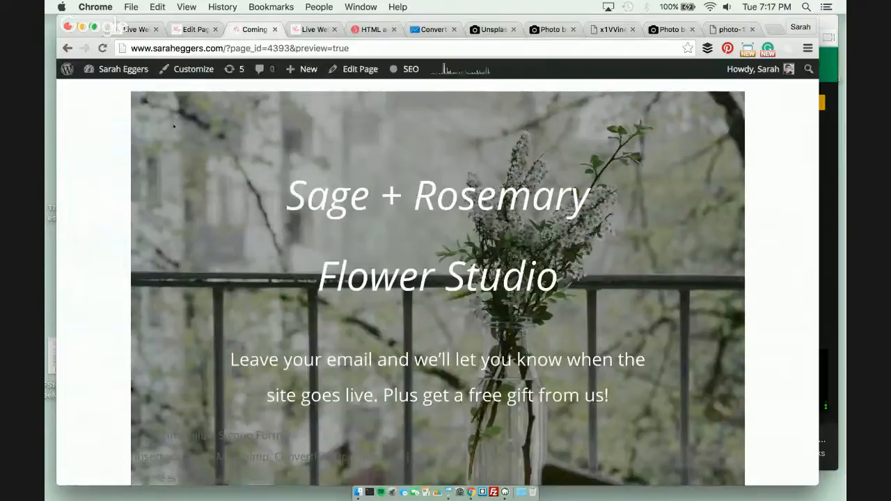
Bold both lines of the "Sage + Rosemary Flower Studio" heading in visual editing mode and preview the draft
click(195, 29)
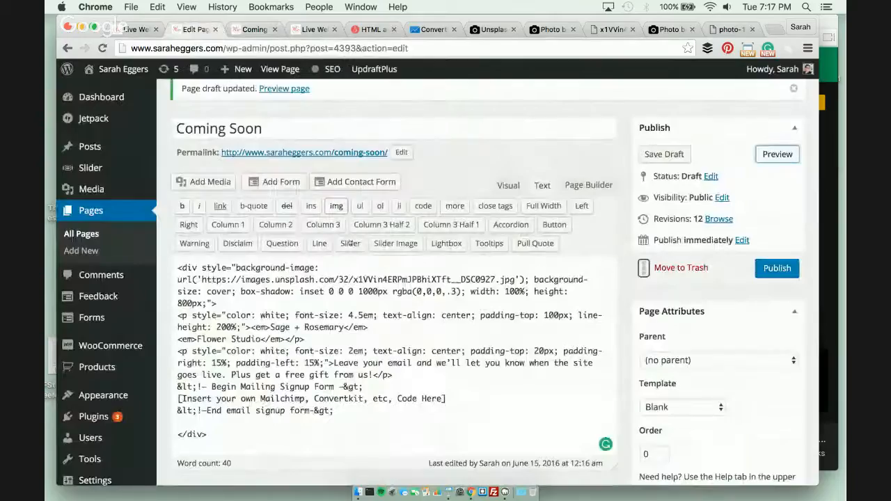
click(508, 185)
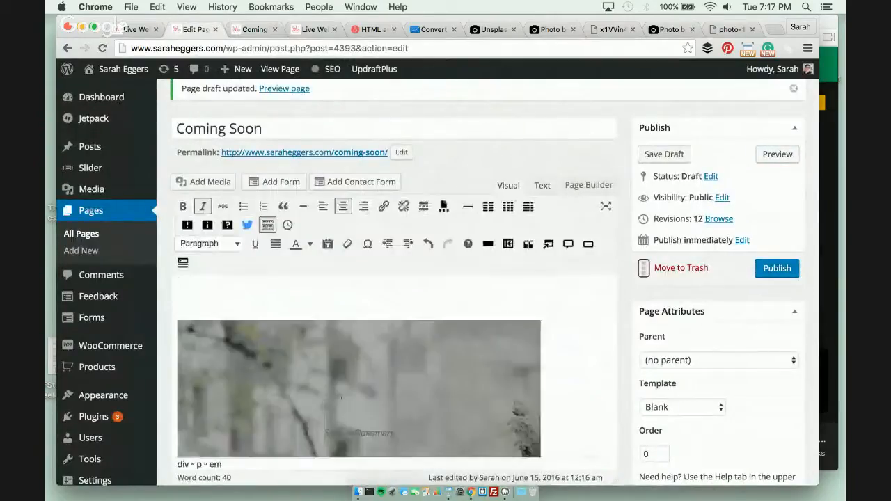
scroll(341, 398, down, 3)
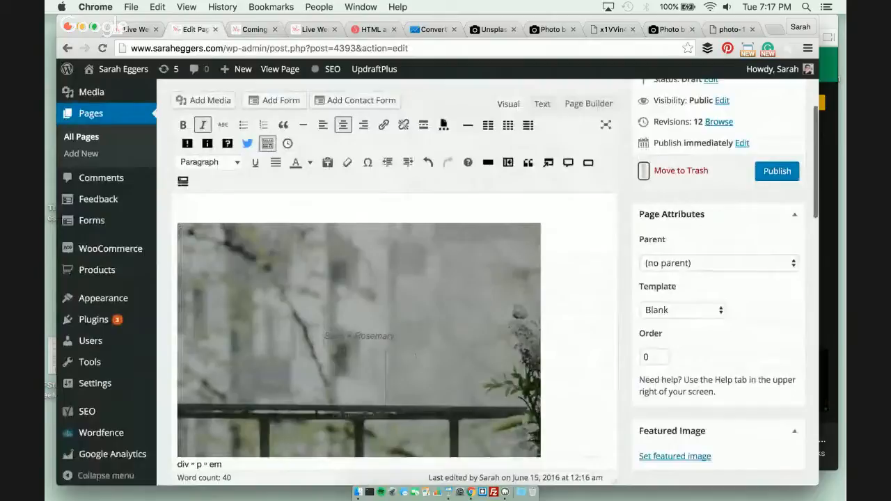
drag(388, 416, 324, 334)
key(super+b)
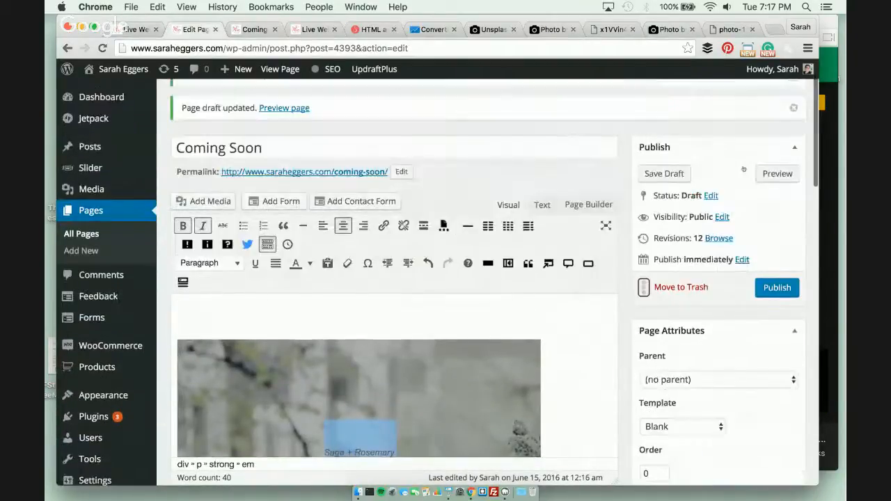
click(778, 173)
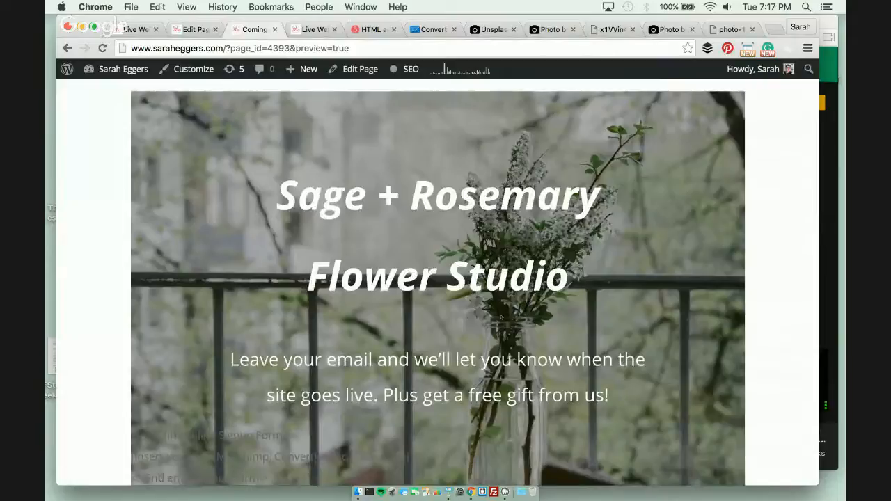
Examine the previewed page down to its lower edge, and return to the page editor to look over the visual layout
scroll(461, 350, down, 5)
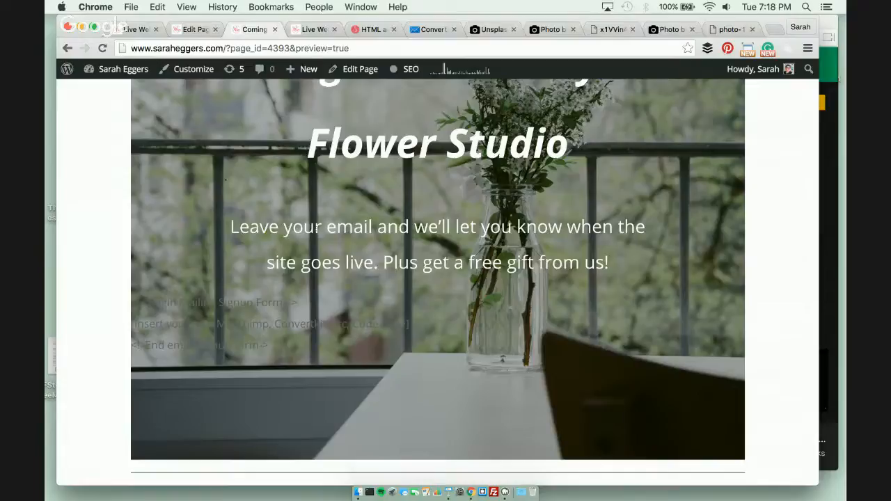
scroll(225, 181, up, 2)
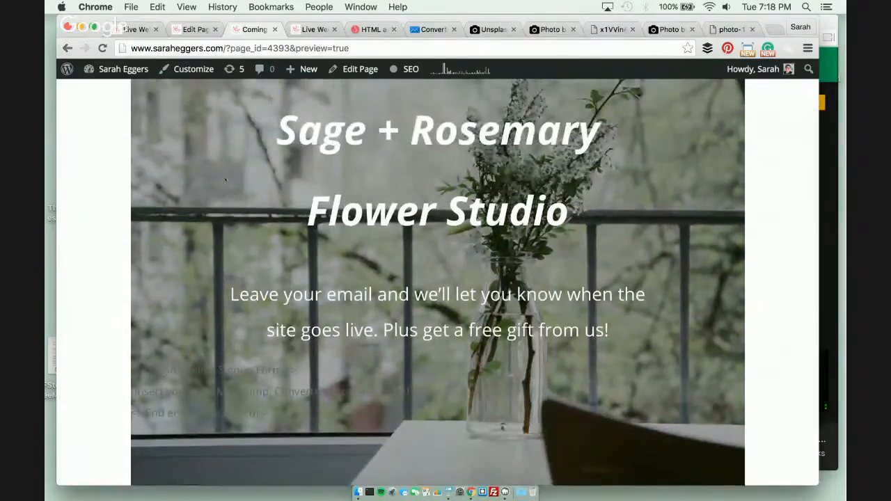
scroll(225, 181, up, 1)
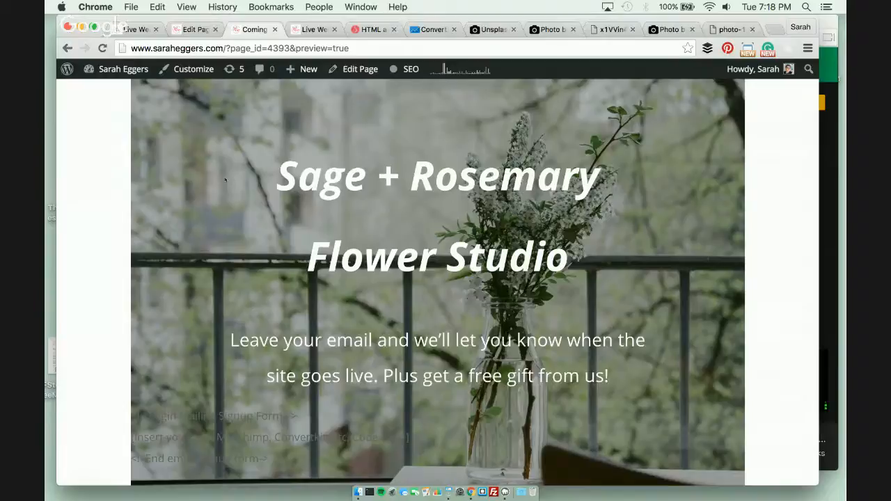
click(196, 29)
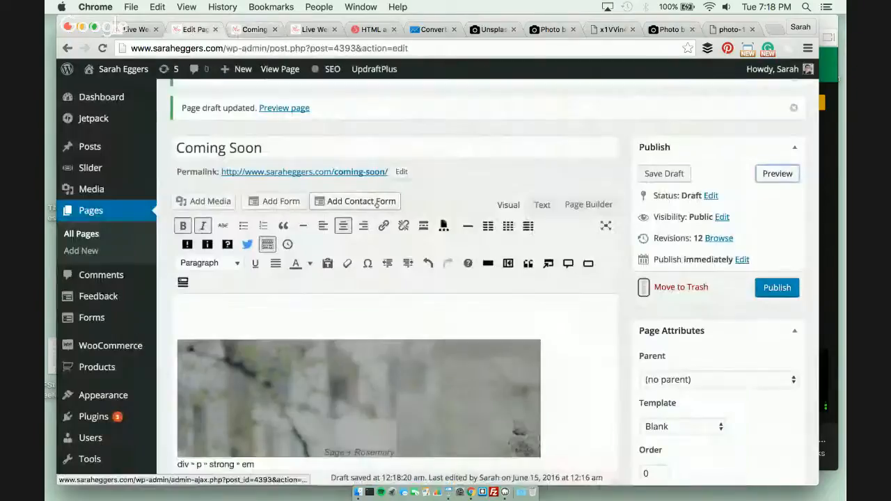
scroll(375, 261, down, 5)
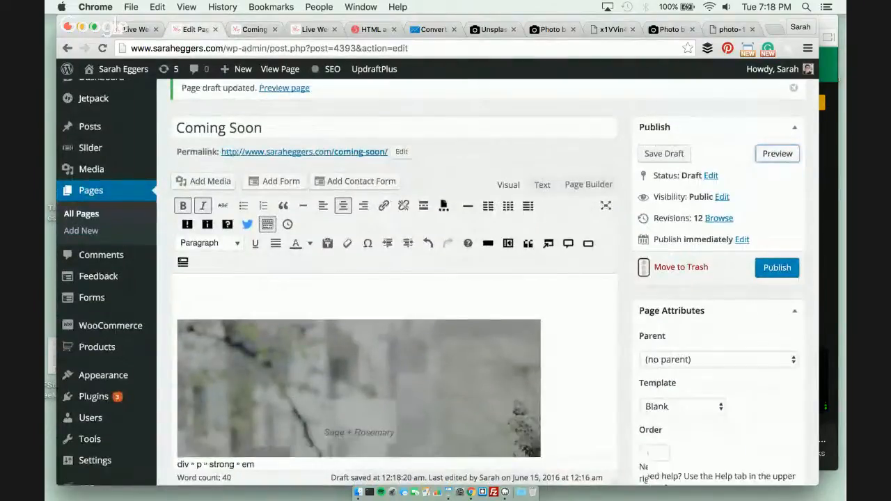
scroll(426, 367, down, 1)
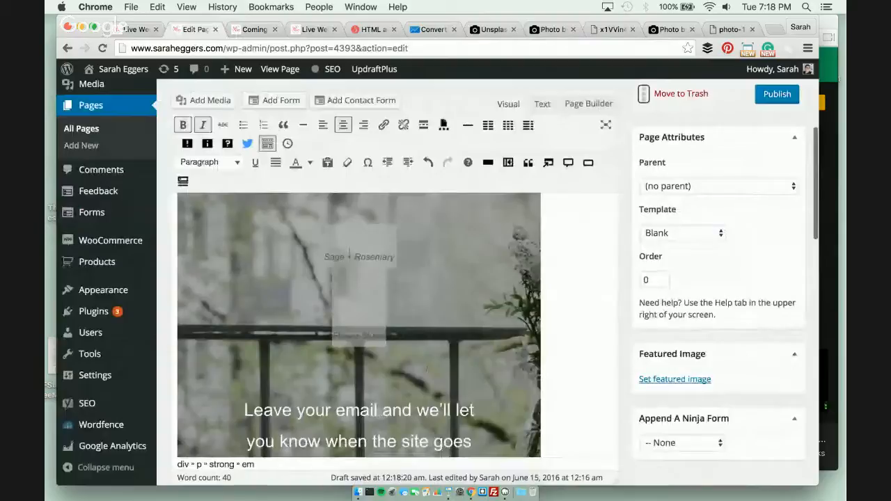
scroll(539, 113, up, 2)
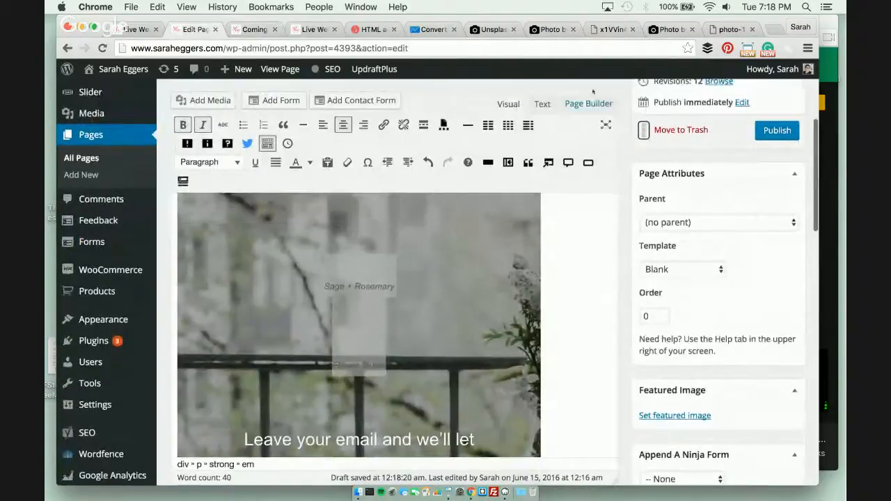
Show the page's HTML code and examine the "color: white" declaration in the heading paragraph's style
click(542, 104)
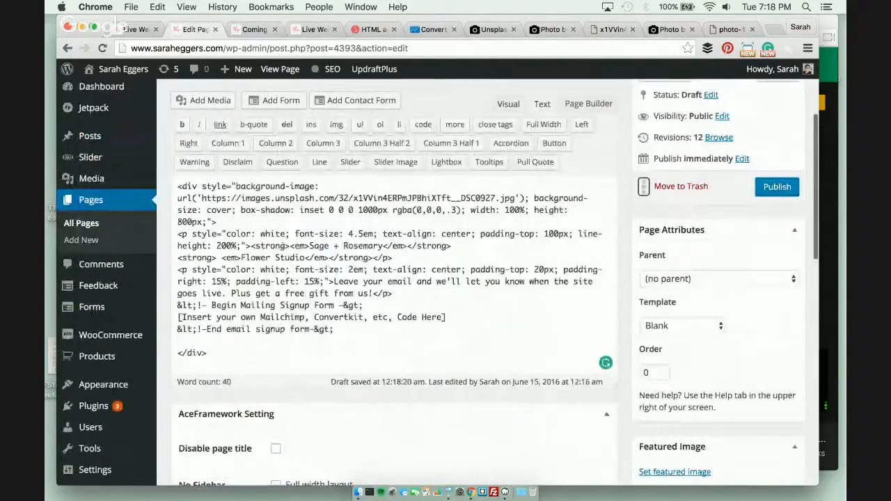
drag(286, 234, 225, 235)
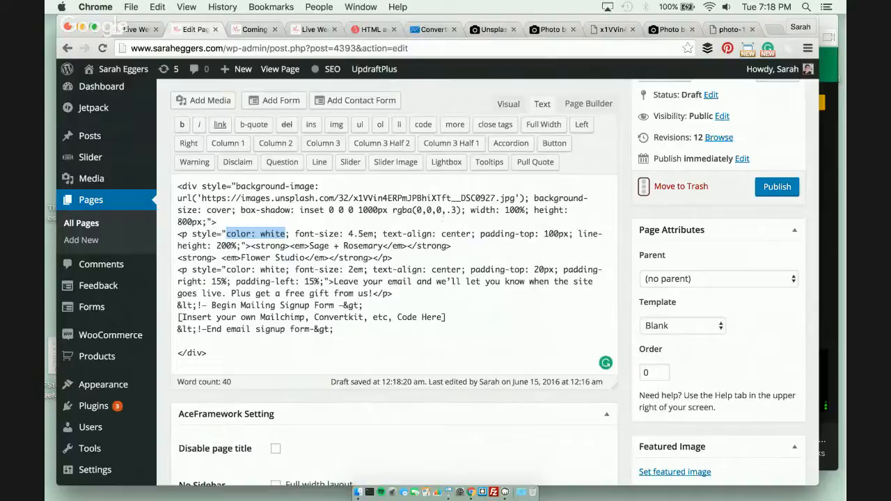
click(285, 256)
drag(289, 234, 226, 234)
click(367, 292)
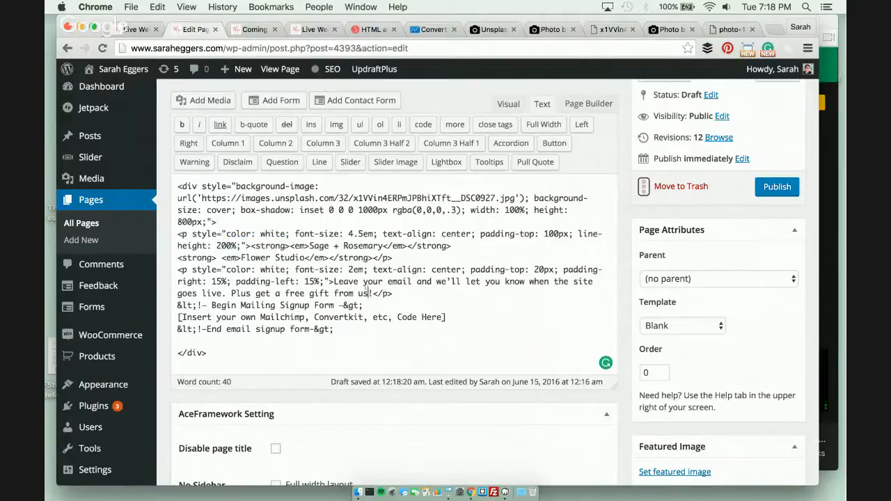
drag(227, 234, 285, 235)
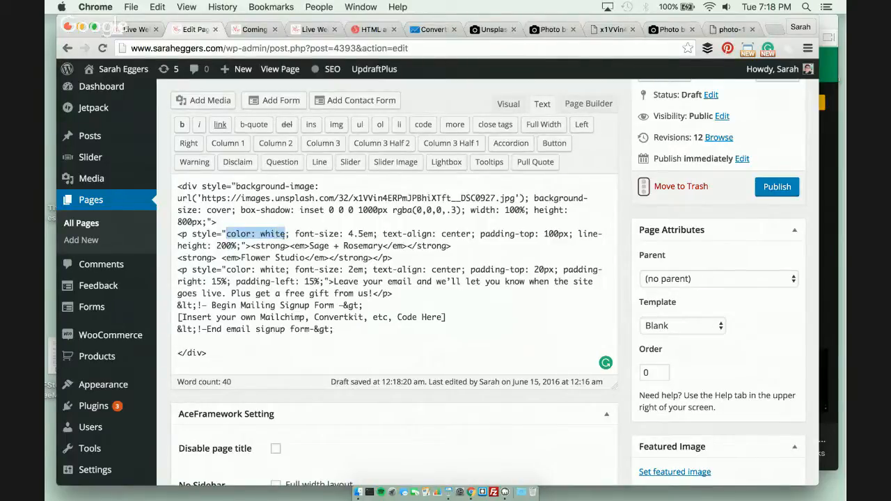
click(328, 281)
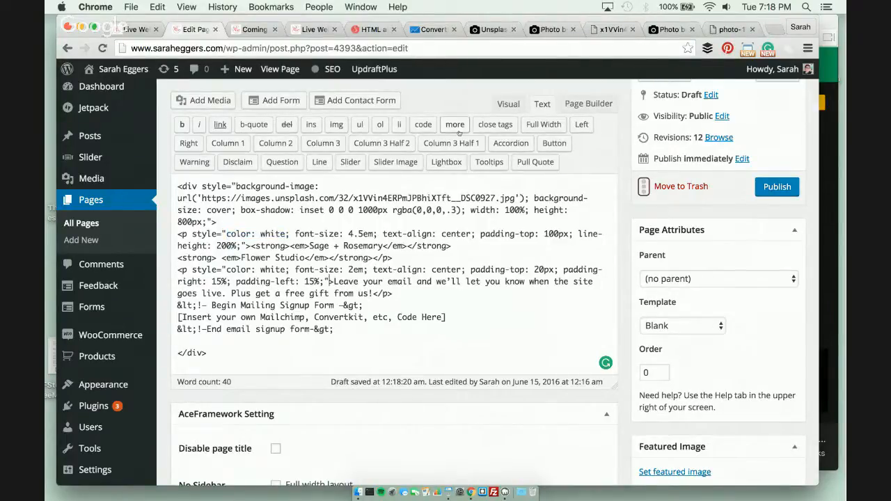
Look over the email invitation text and signup form placeholder in visual editing mode, and return to the HTML code
click(509, 104)
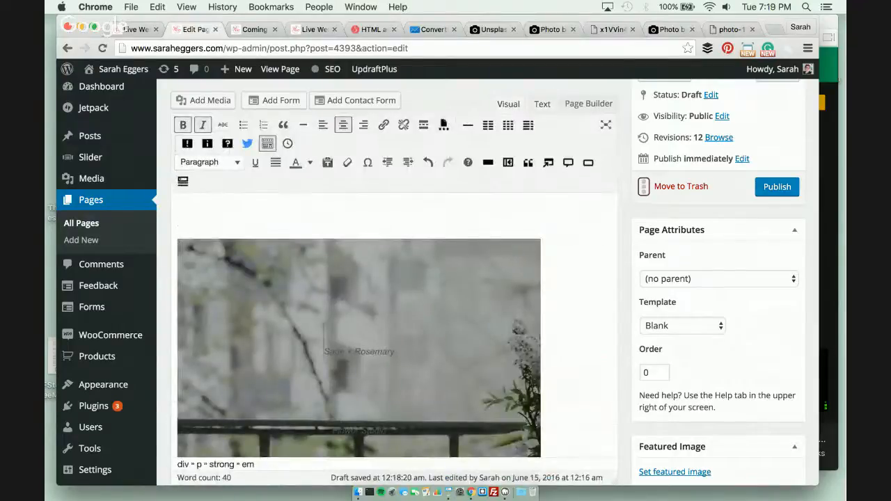
scroll(606, 431, down, 3)
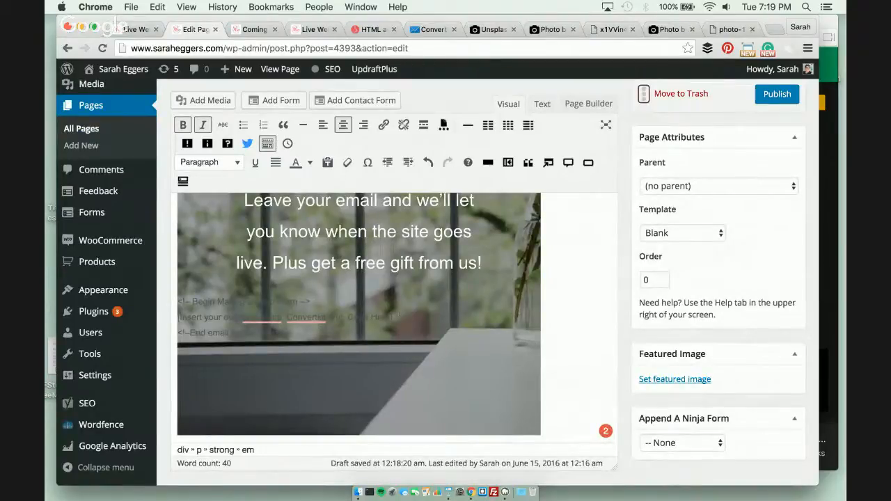
scroll(445, 279, up, 3)
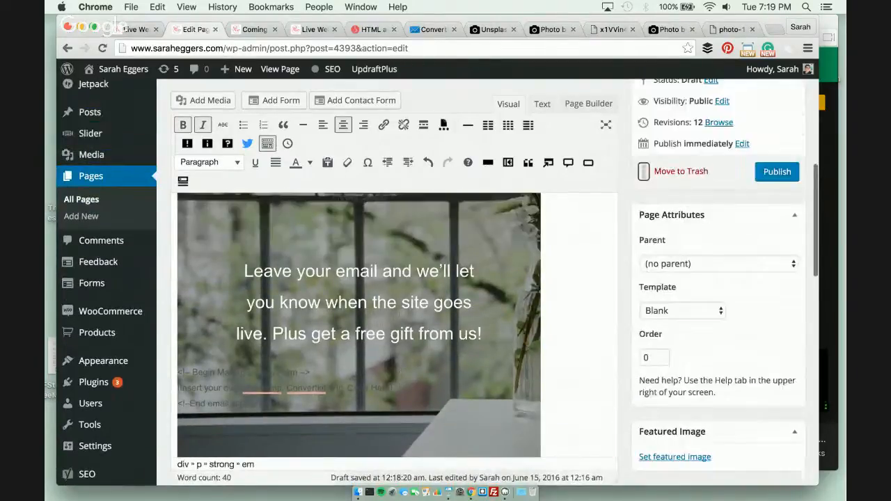
scroll(544, 105, up, 2)
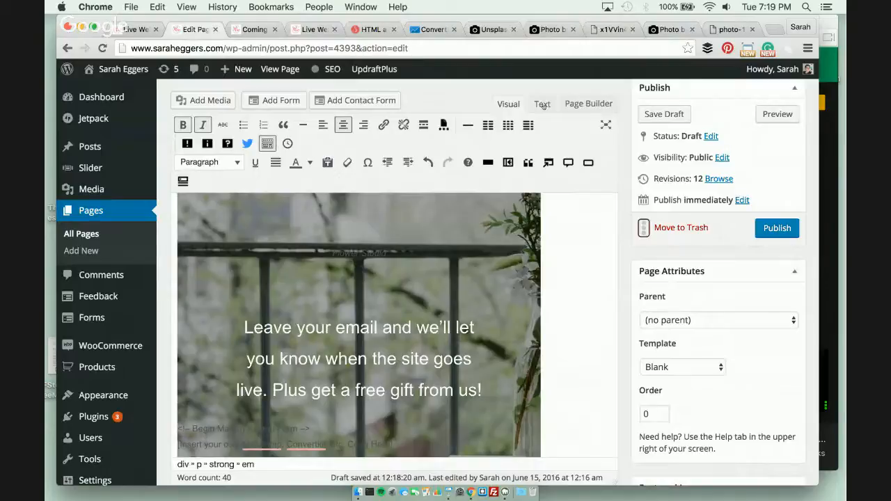
click(542, 103)
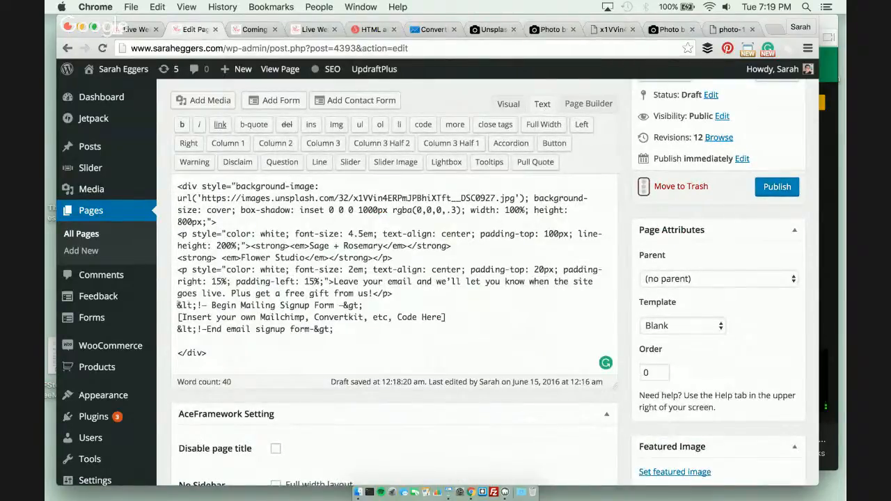
Delete the placeholder mailing signup form lines above the closing div, leaving blank lines in their place
drag(177, 305, 385, 324)
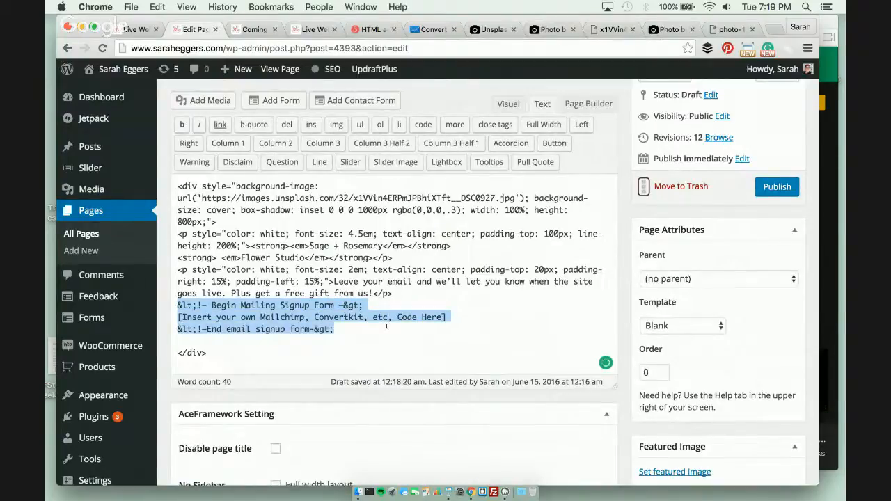
key(BackSpace)
key(Return)
key(Return)
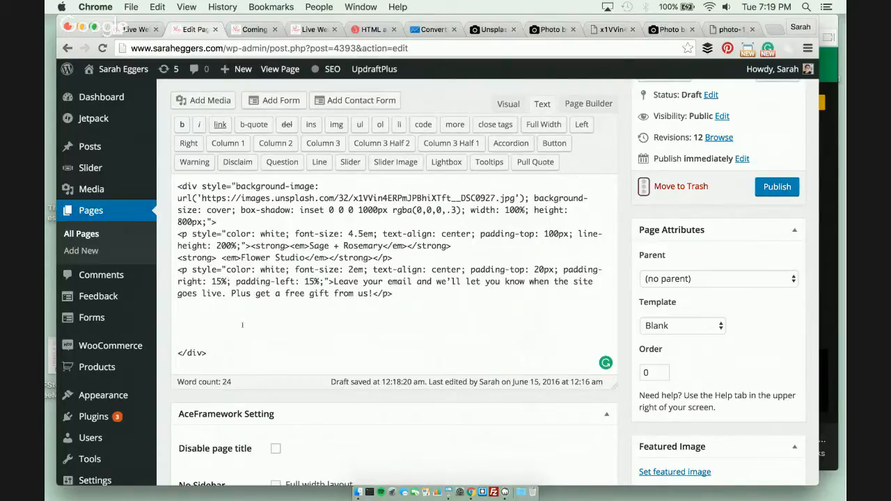
text(place your code her)
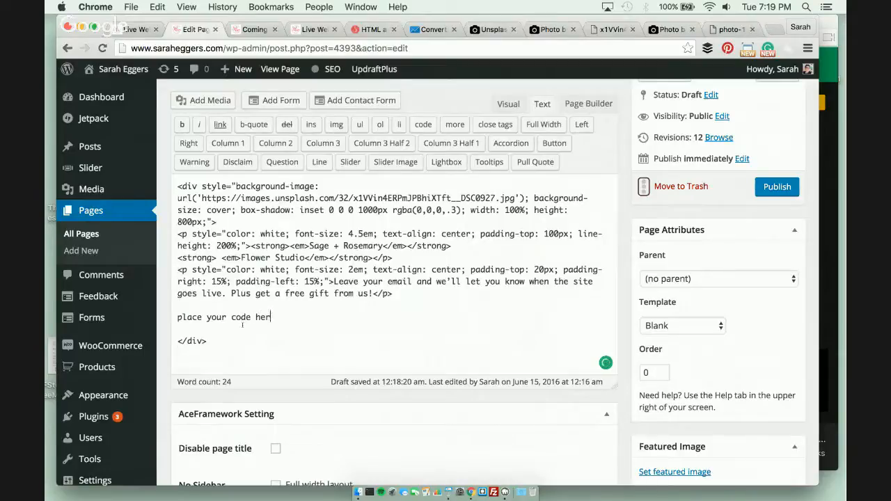
text(e)
drag(278, 317, 173, 317)
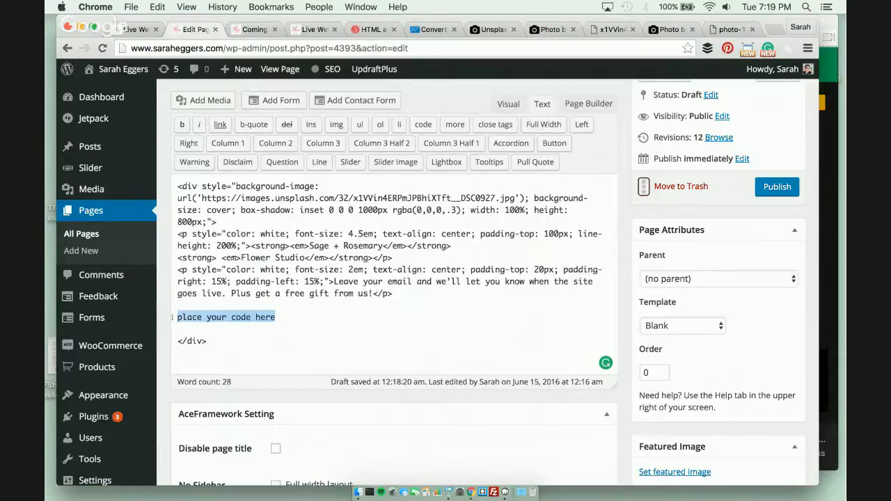
key(BackSpace)
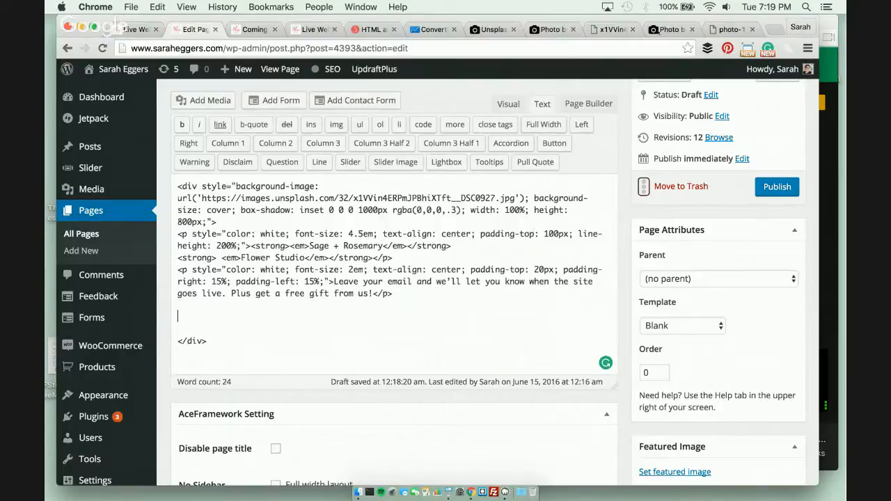
Switch to ConvertKit and examine the form's one-line JavaScript embed code and its raw HTML alternative
click(433, 29)
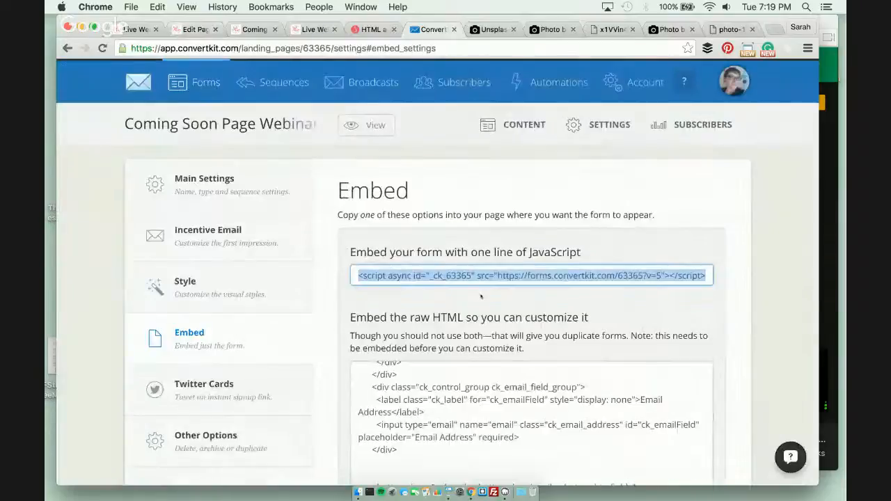
scroll(480, 296, down, 6)
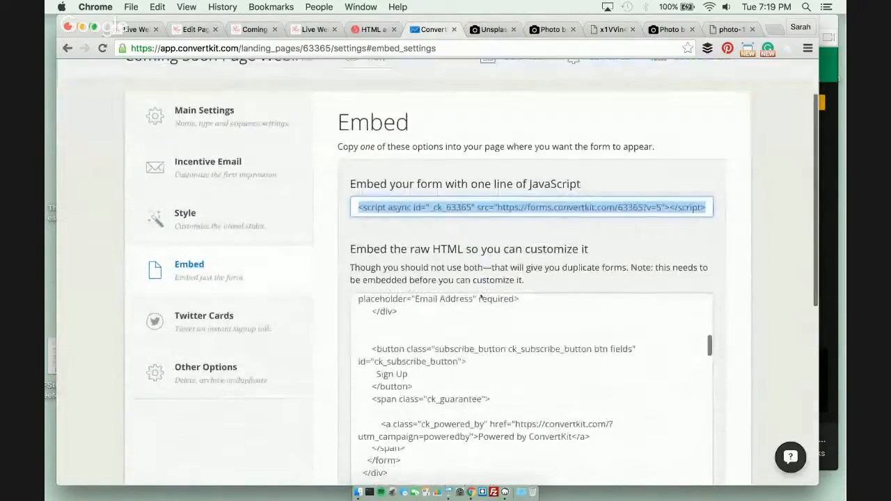
scroll(732, 358, down, 4)
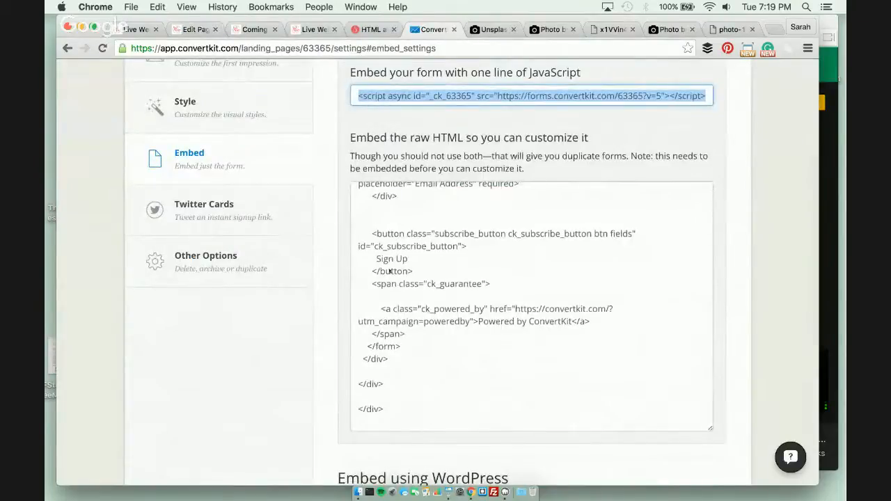
scroll(389, 269, up, 5)
scroll(388, 269, up, 10)
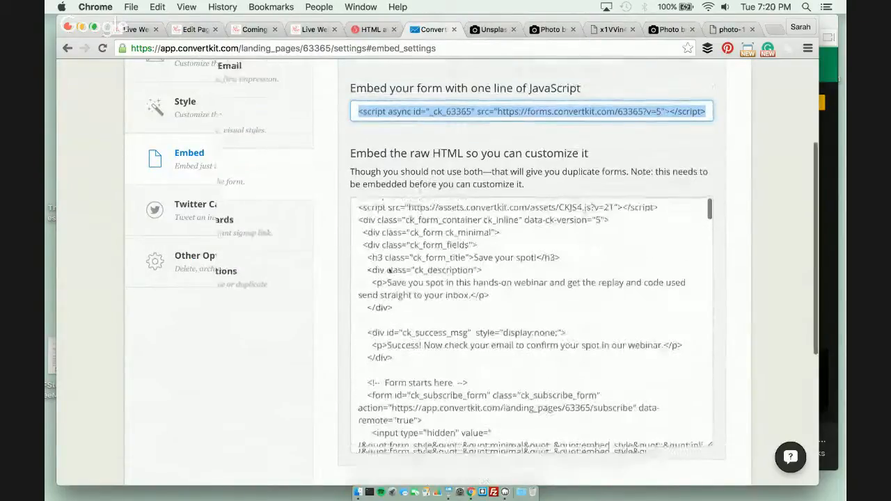
click(523, 171)
click(518, 172)
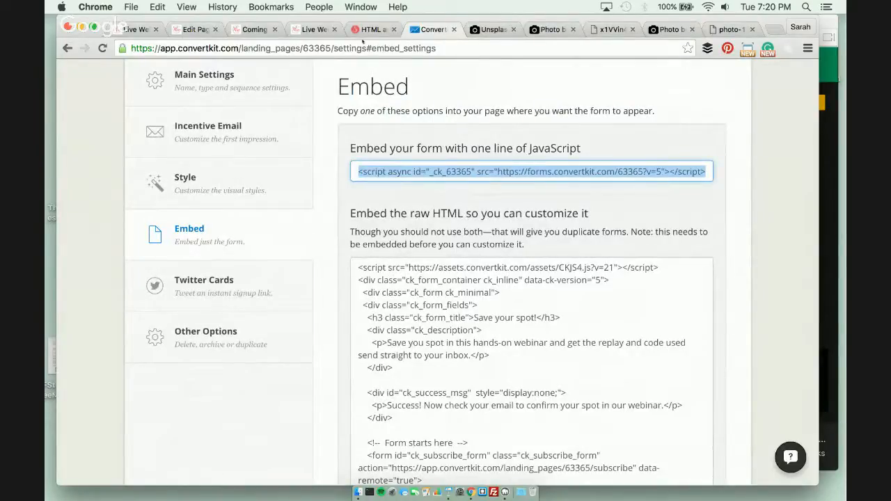
click(421, 320)
scroll(420, 320, down, 5)
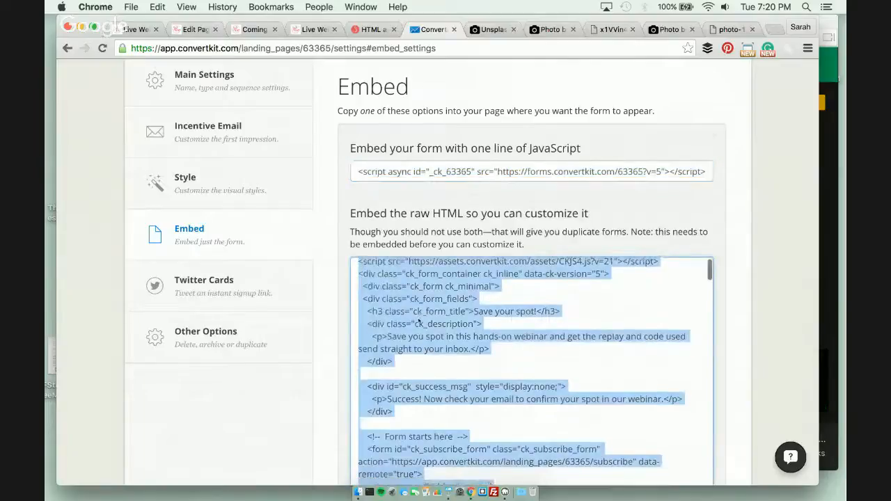
scroll(421, 321, down, 1)
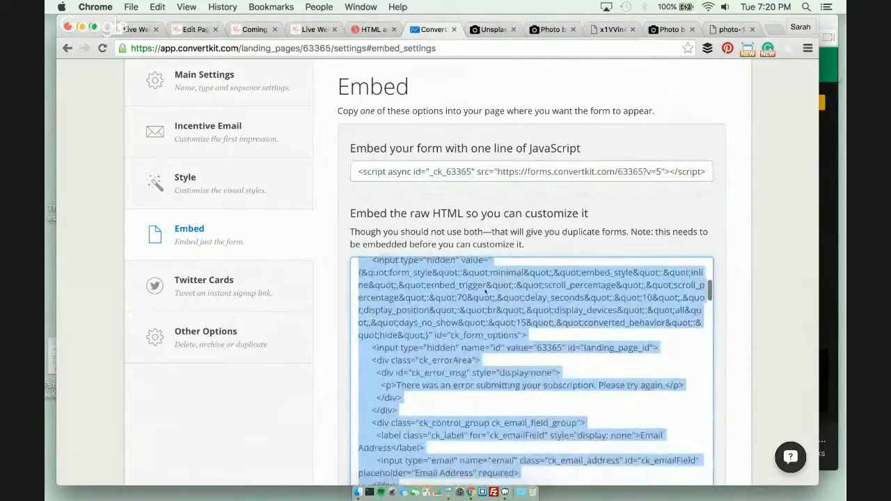
scroll(500, 295, down, 8)
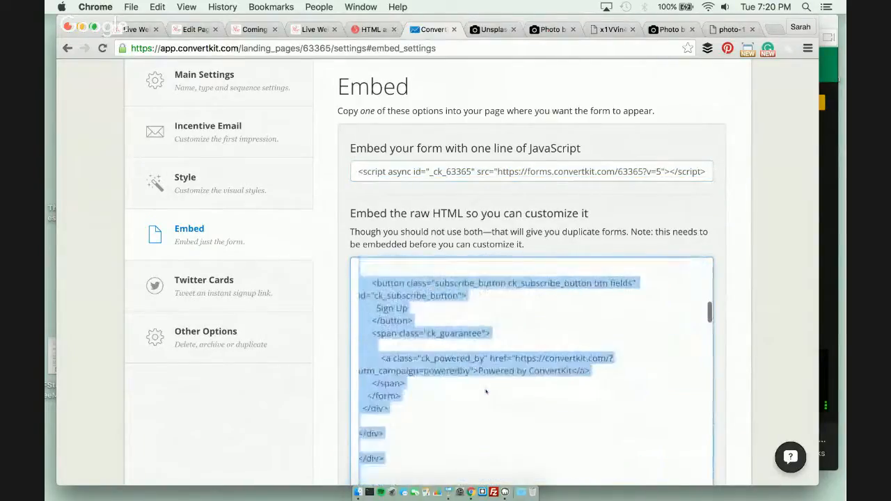
scroll(486, 391, up, 10)
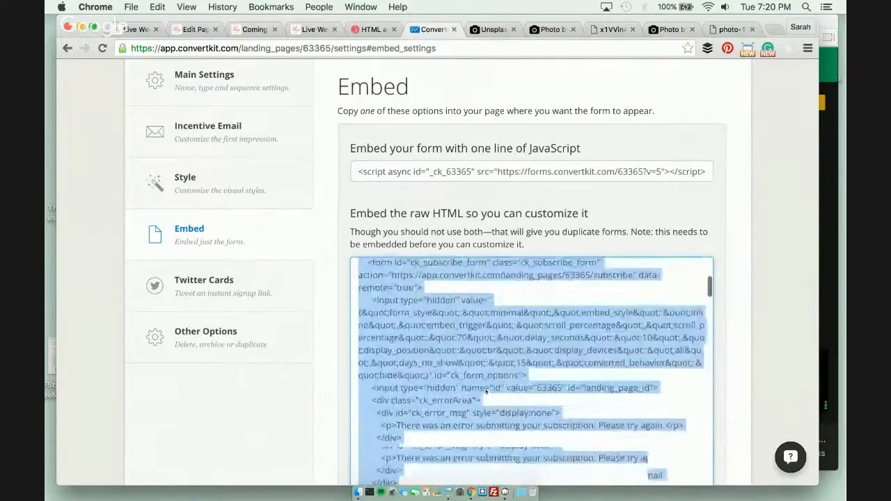
scroll(486, 393, up, 2)
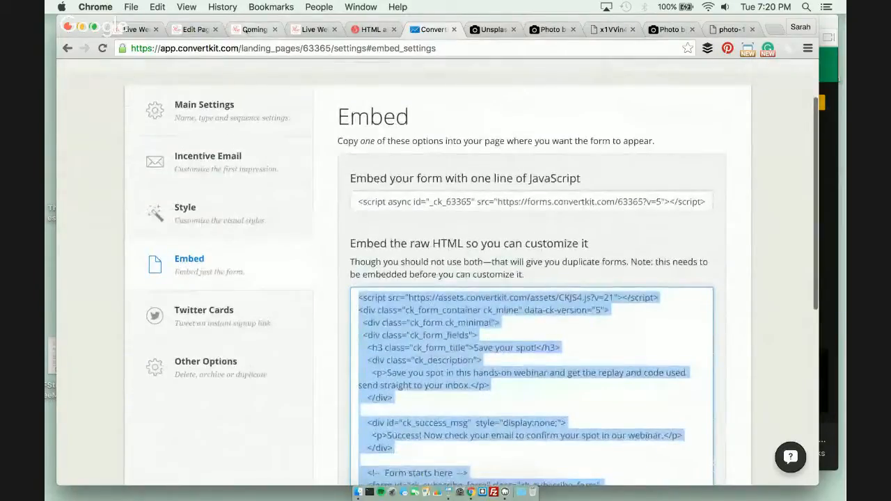
Copy ConvertKit's one-line JavaScript embed code and paste it above the closing div in the WordPress Coming Soon page
click(423, 201)
key(ctrl+c)
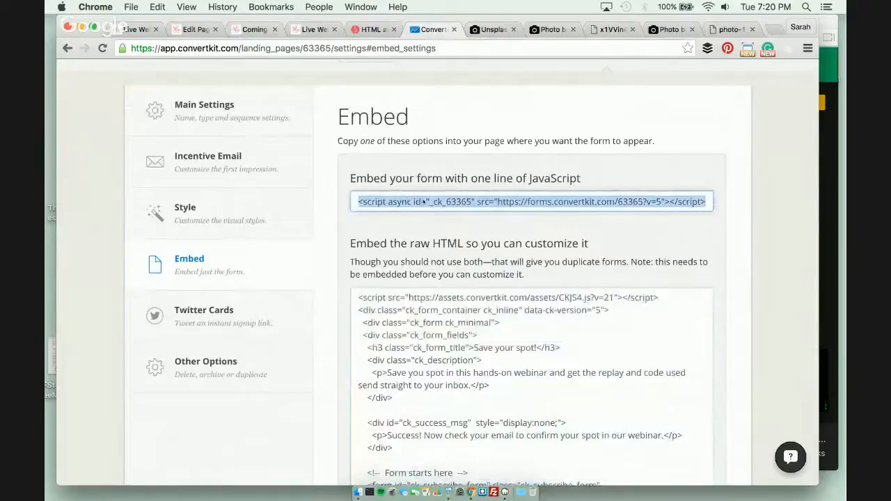
click(246, 30)
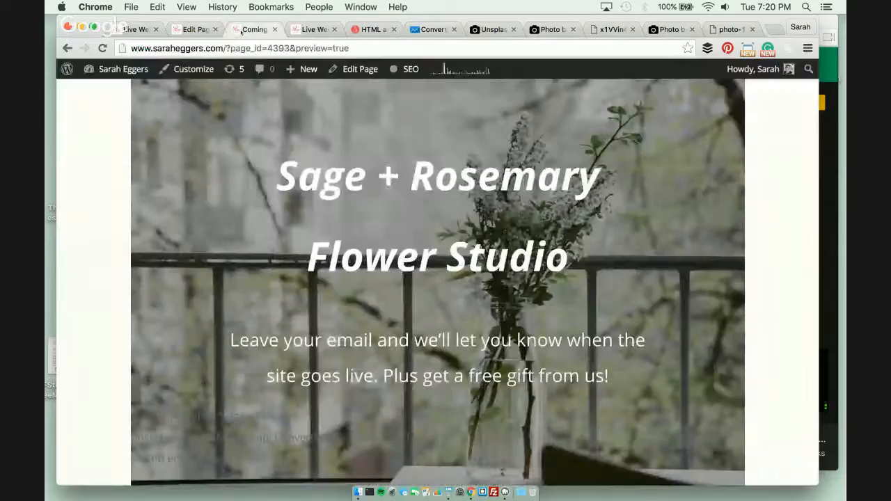
click(197, 30)
click(234, 313)
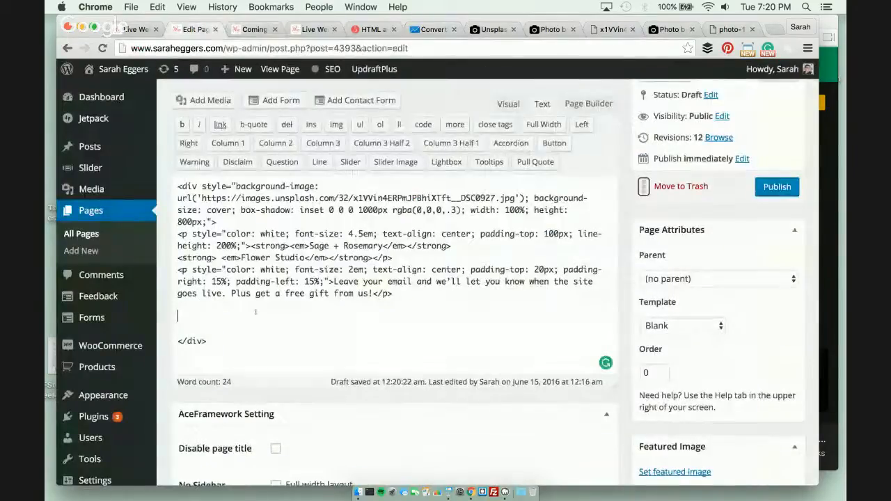
key(ctrl+v)
Preview the Coming Soon page and check how the embedded signup form fits within the background image
scroll(487, 244, up, 2)
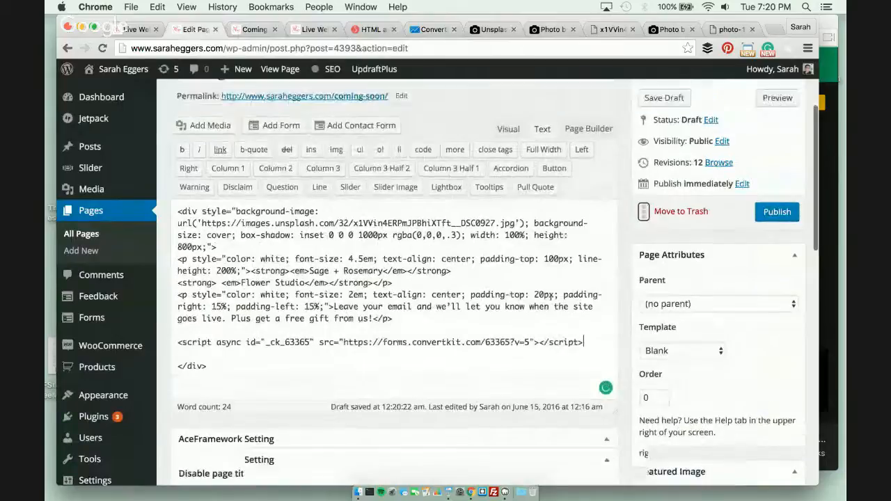
click(662, 96)
click(778, 190)
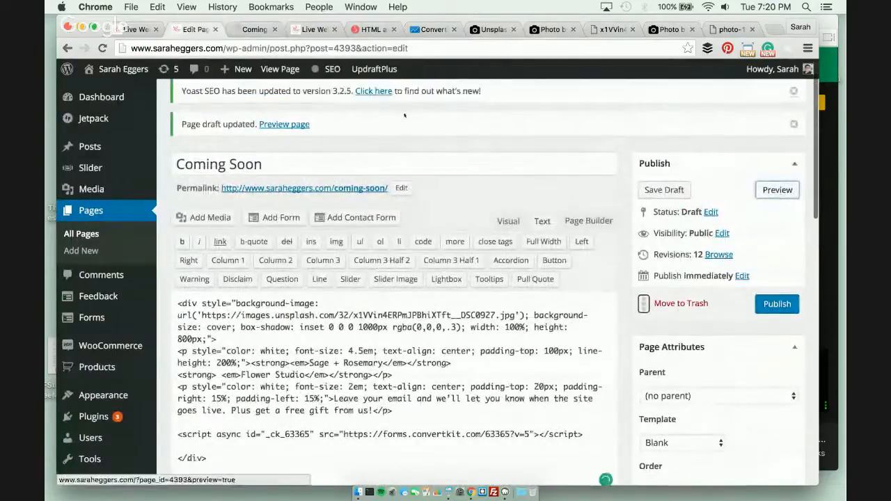
click(255, 30)
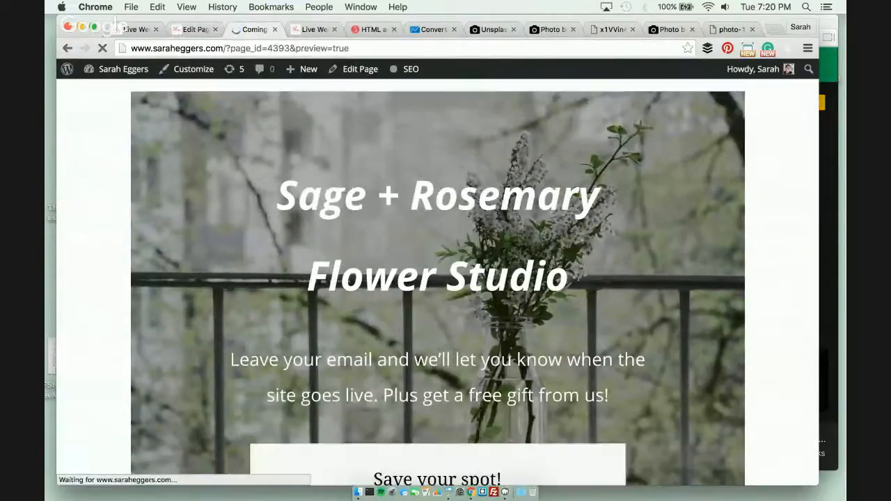
scroll(437, 279, down, 5)
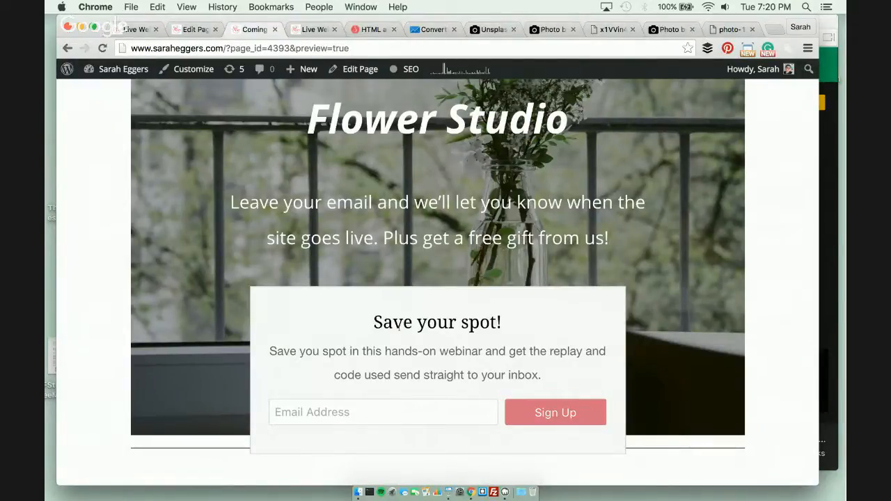
Set the height of the background-image div to 1000px in the page's HTML
click(193, 31)
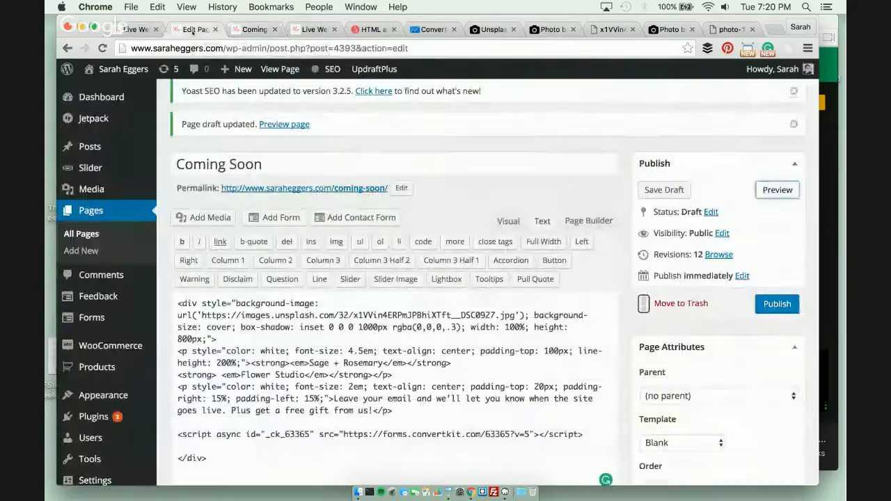
scroll(316, 354, down, 3)
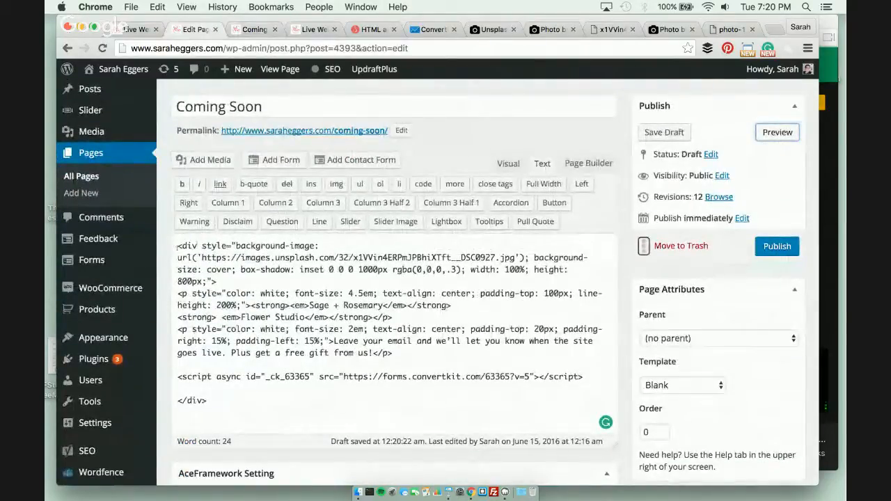
drag(198, 245, 173, 246)
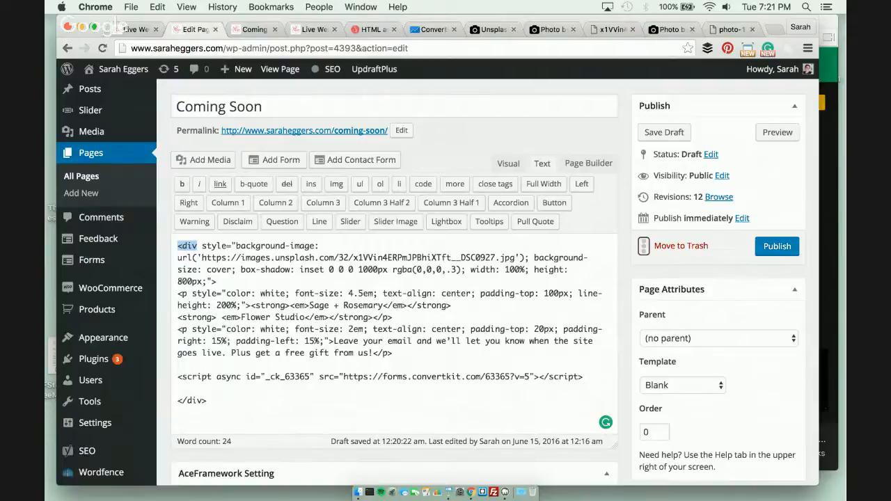
click(181, 281)
key(BackSpace)
text(10)
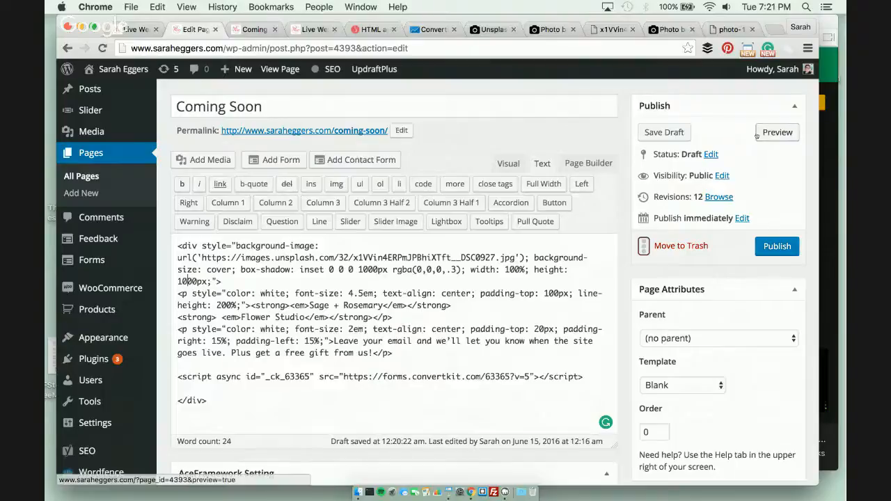
Preview the page with the 1000px div height and inspect the background from the title down to the signup form
click(777, 133)
click(243, 32)
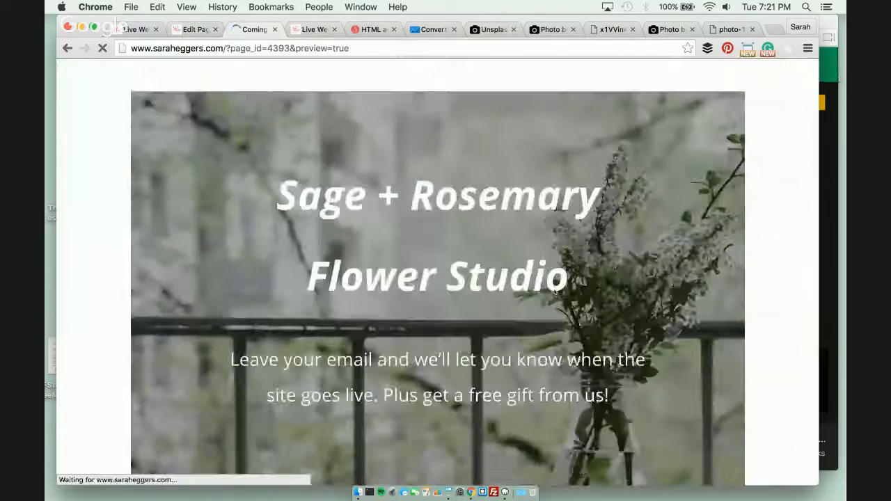
scroll(555, 292, down, 5)
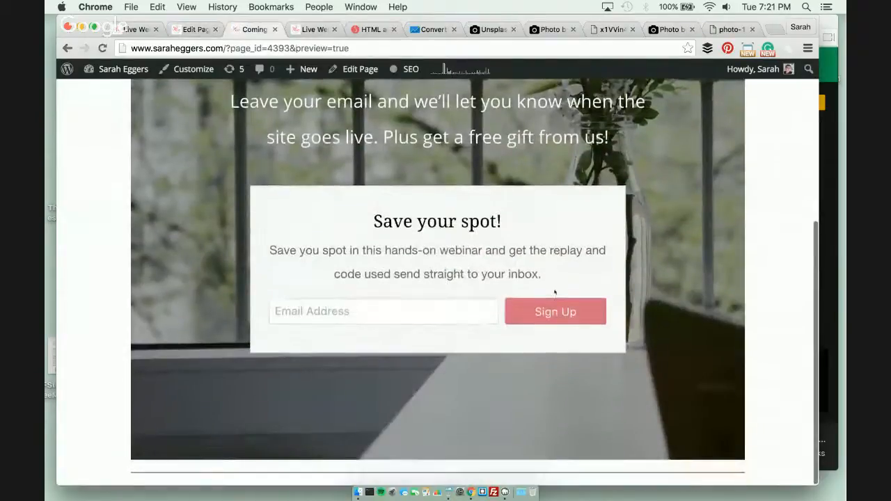
scroll(555, 292, up, 3)
scroll(555, 292, up, 2)
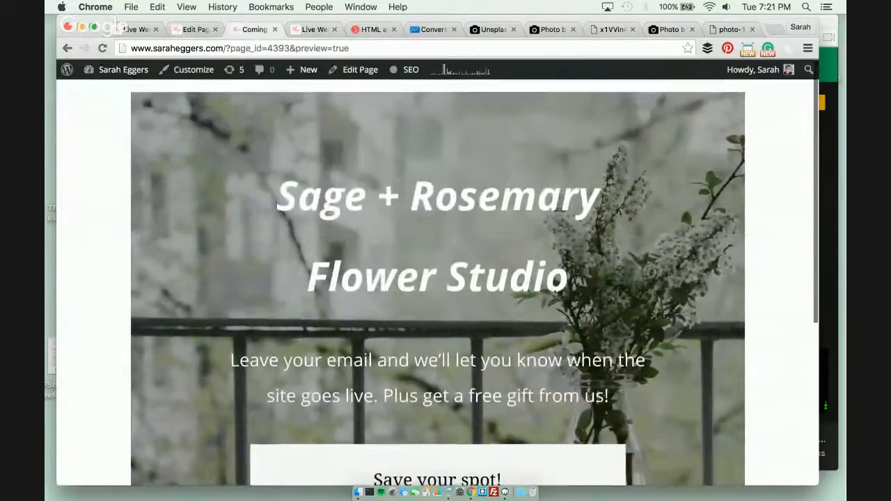
scroll(555, 292, down, 6)
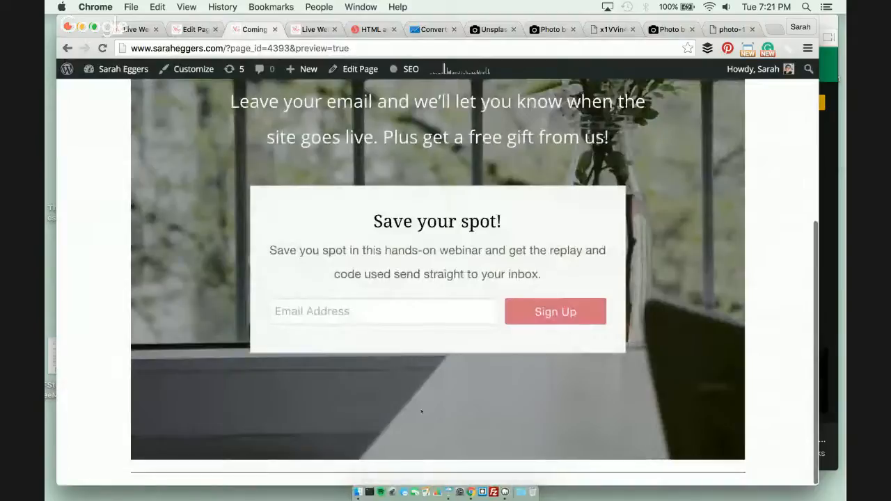
Set the height of the background-image div to 900px in the page's HTML
click(195, 29)
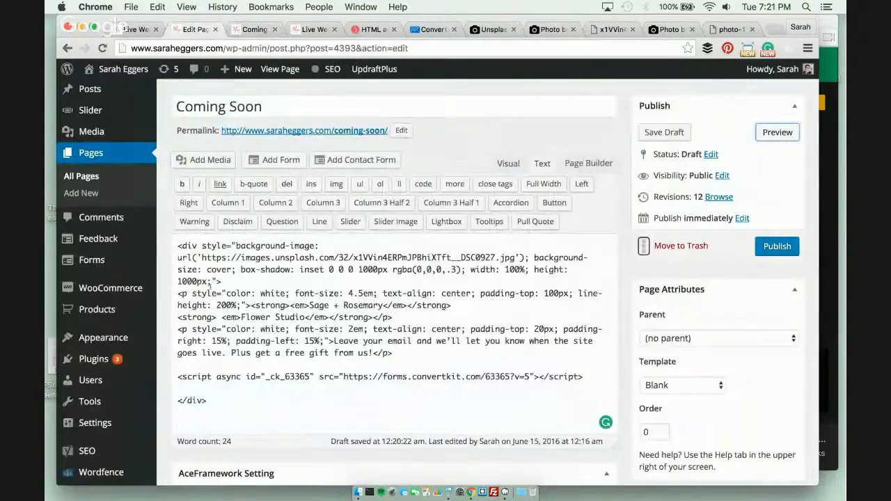
drag(179, 282, 187, 282)
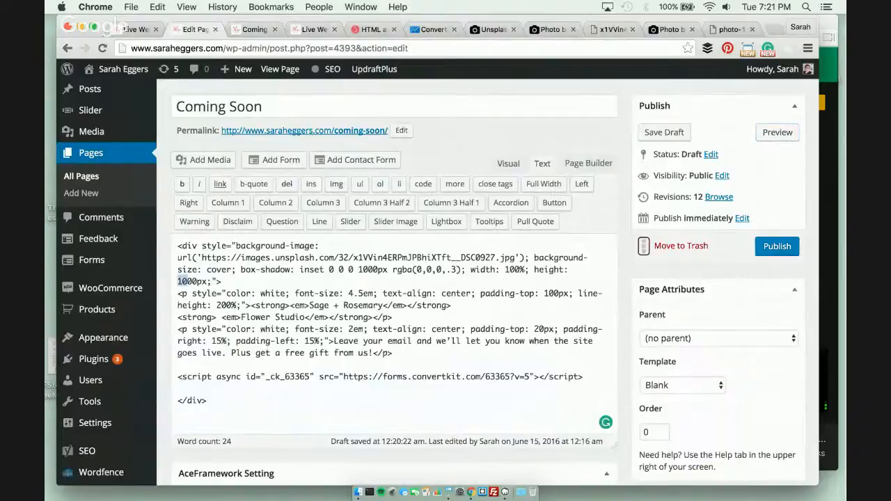
text(9)
Preview the page with the 900px div height and check the space below the signup form
click(778, 133)
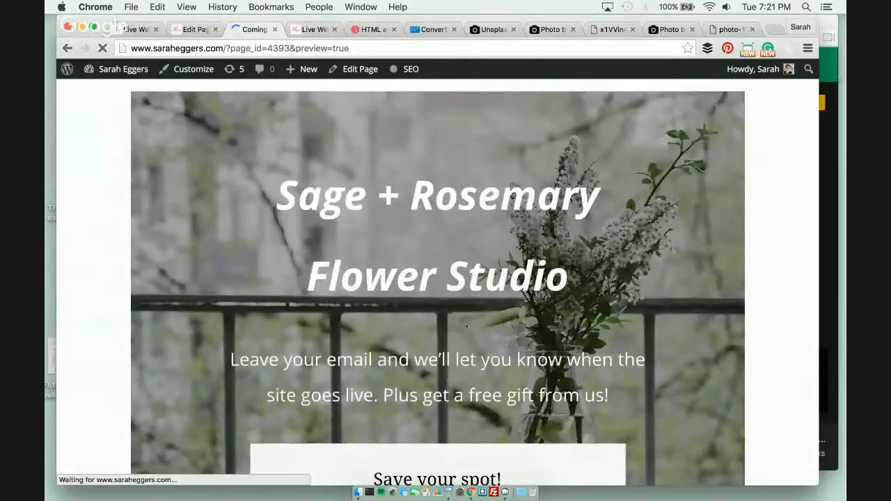
scroll(466, 326, down, 5)
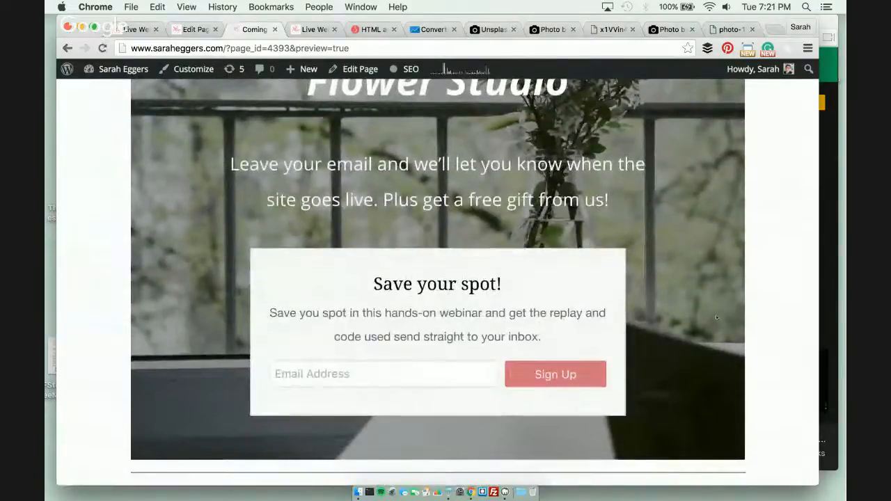
scroll(716, 316, up, 2)
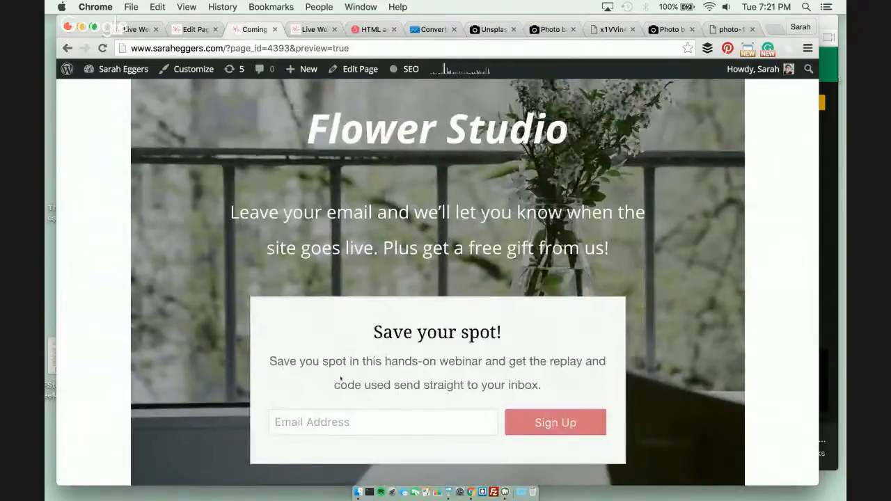
Switch to ConvertKit and open the Coming Soon Page Webinar form's content for editing
click(430, 30)
scroll(459, 244, up, 2)
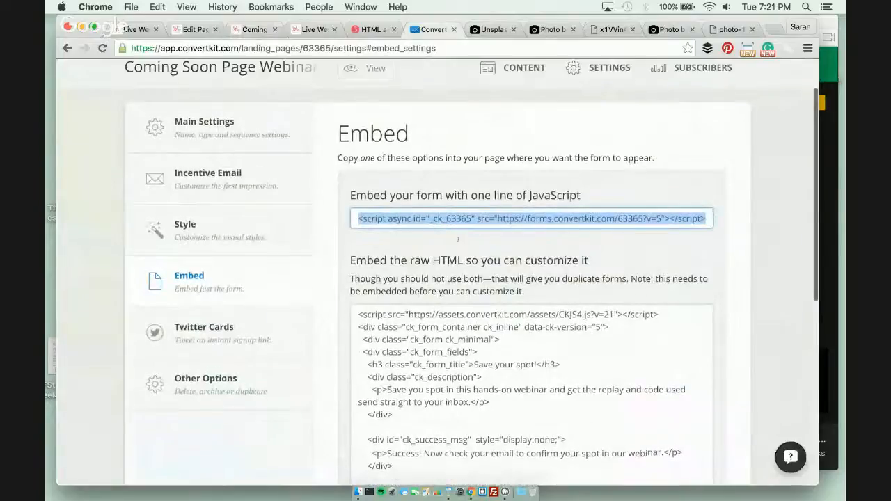
click(523, 115)
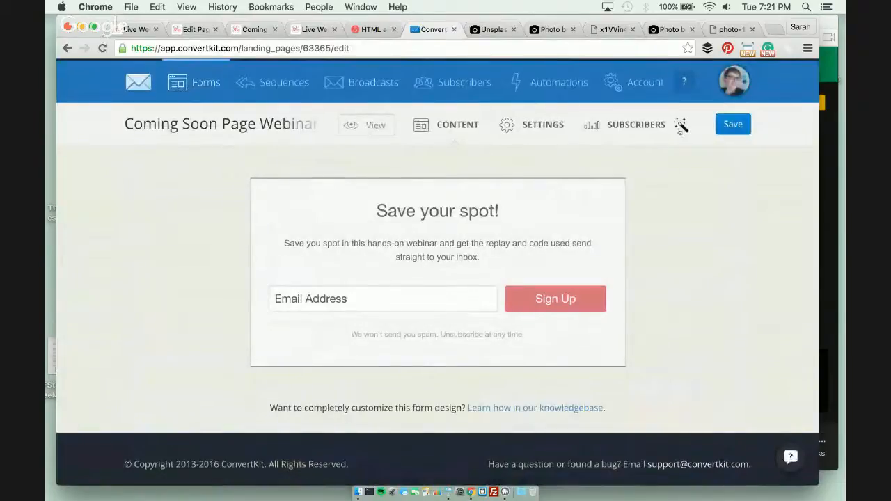
Try to change the signup form's button color from pink to a muted grey
click(687, 126)
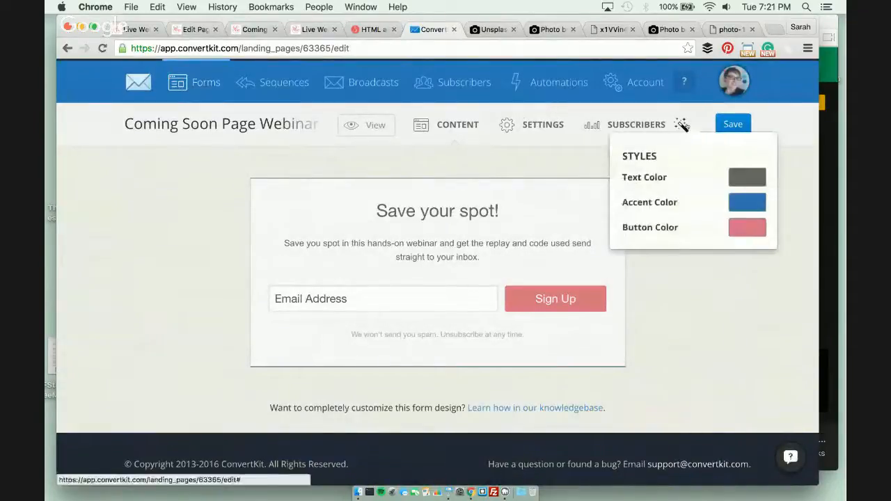
click(749, 233)
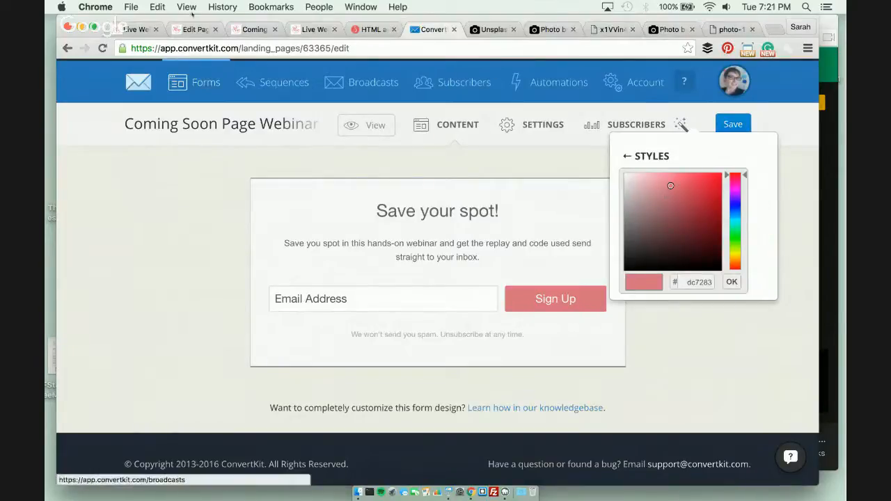
drag(671, 186, 631, 221)
click(707, 360)
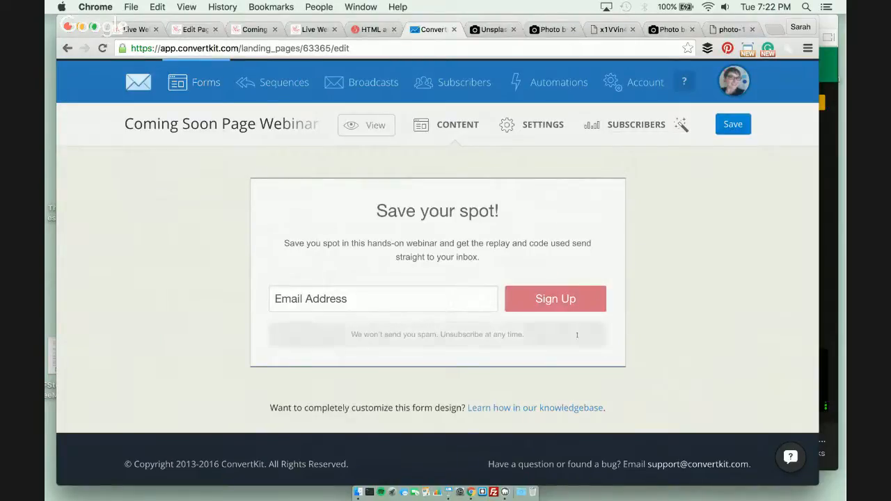
Set the signup form's Button Color to #807073 and save the form
click(681, 124)
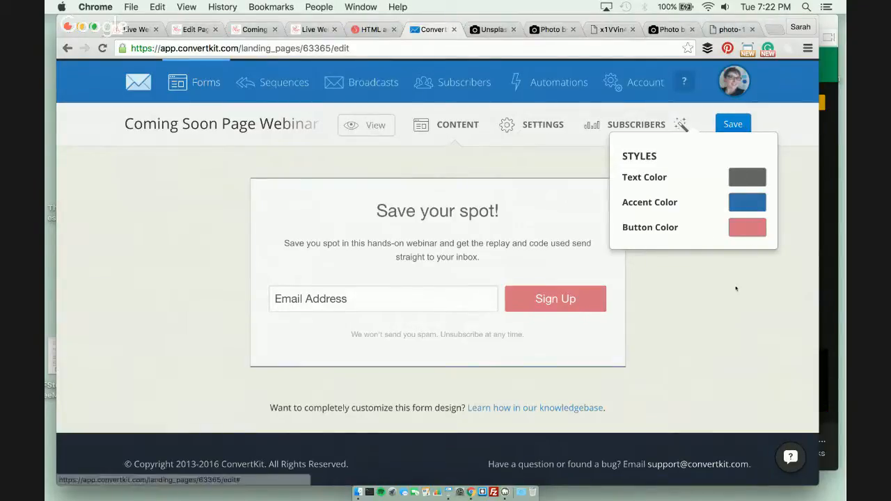
click(757, 230)
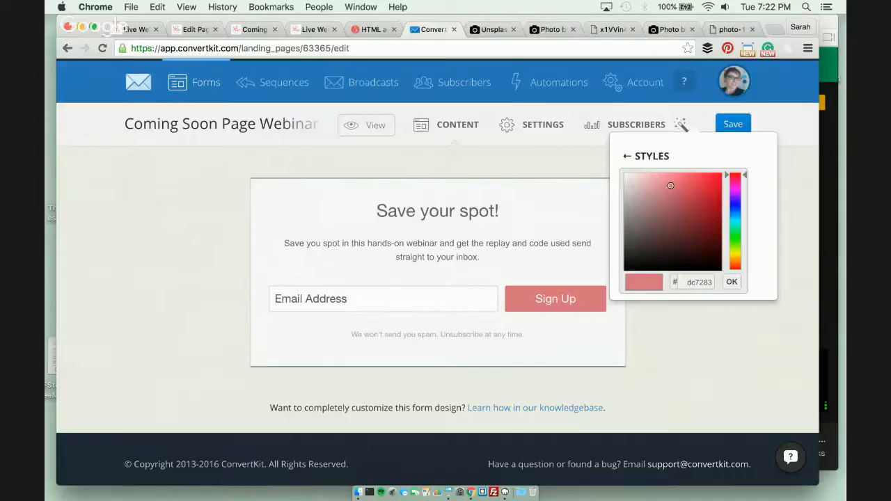
mouse_move(671, 186)
mouse_down()
mouse_move(645, 244)
mouse_move(653, 232)
mouse_move(635, 222)
mouse_up()
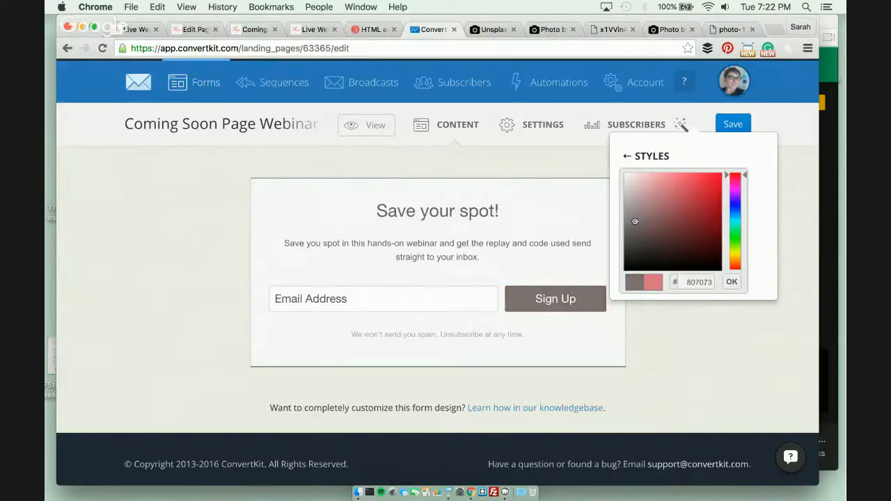
click(732, 282)
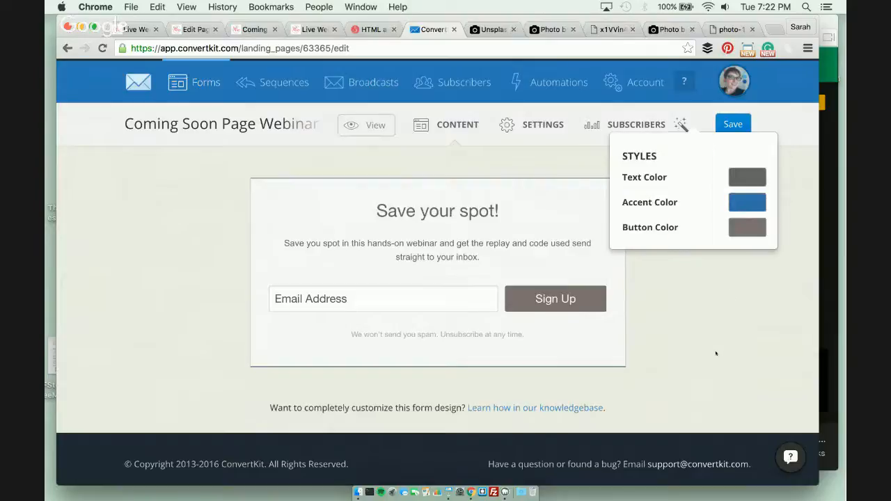
click(717, 355)
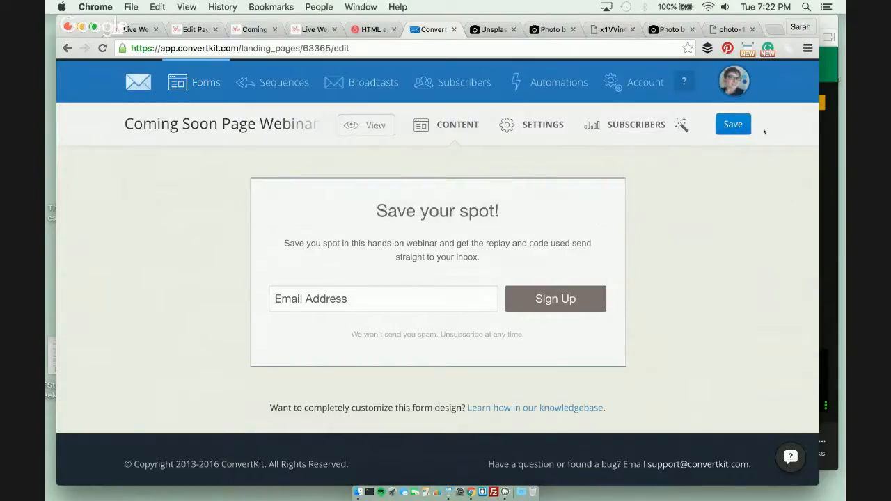
click(734, 126)
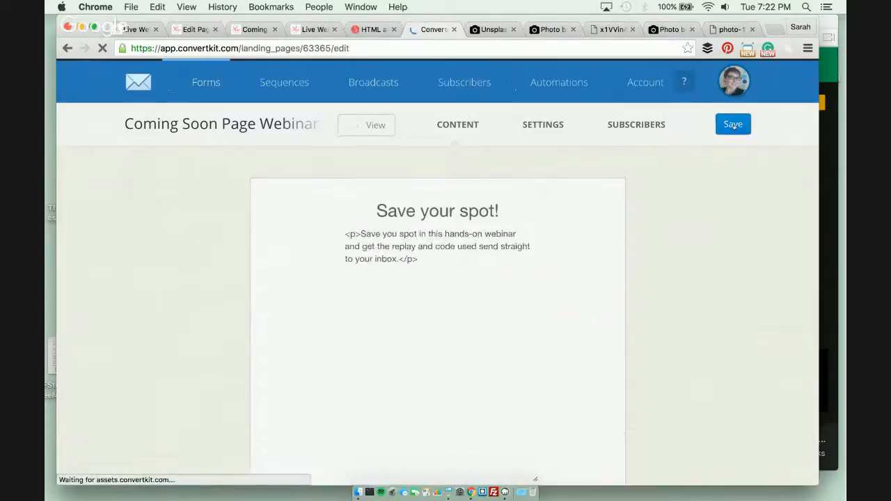
Reload the Coming Soon page preview and examine the Sign Up button's color and the overall layout
click(196, 30)
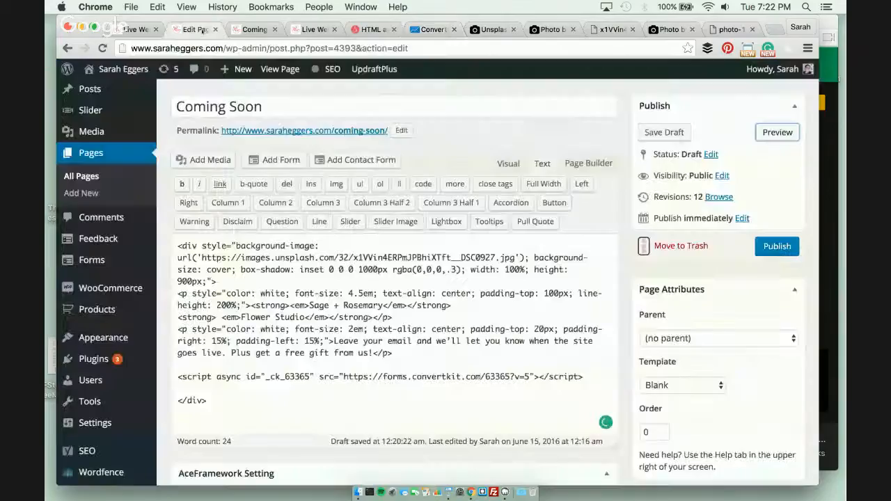
click(257, 30)
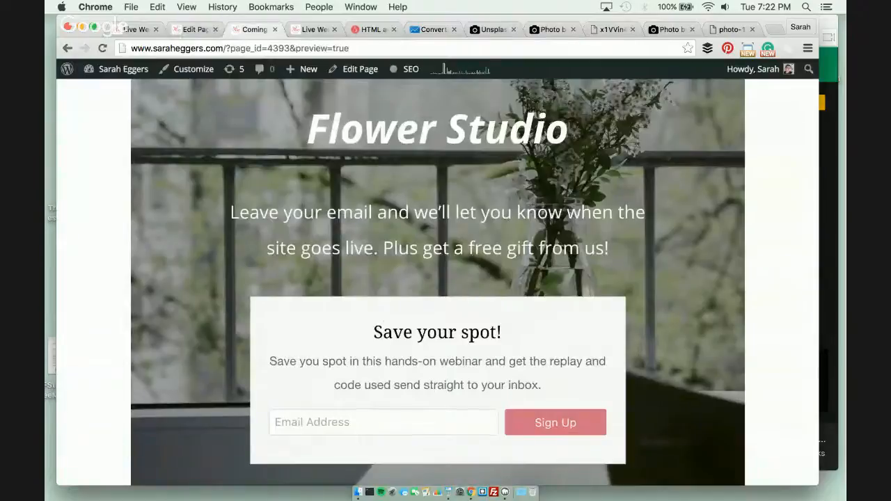
key(super+r)
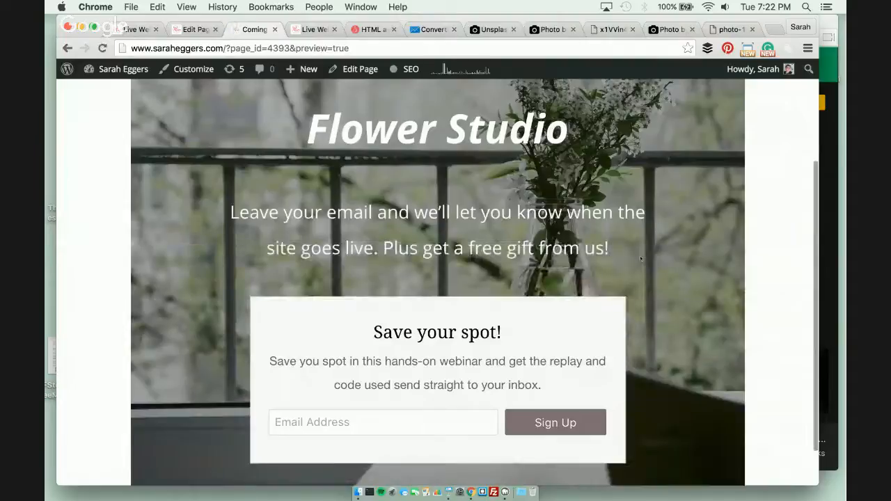
scroll(641, 258, down, 2)
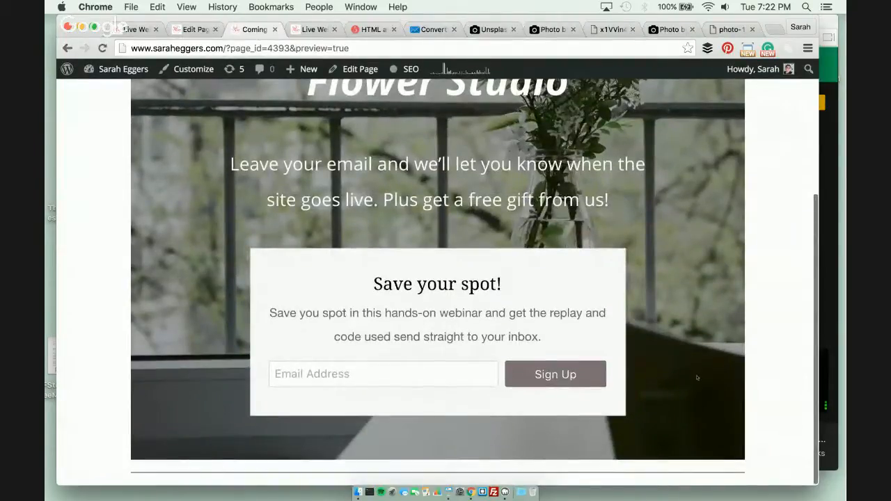
scroll(697, 380, up, 4)
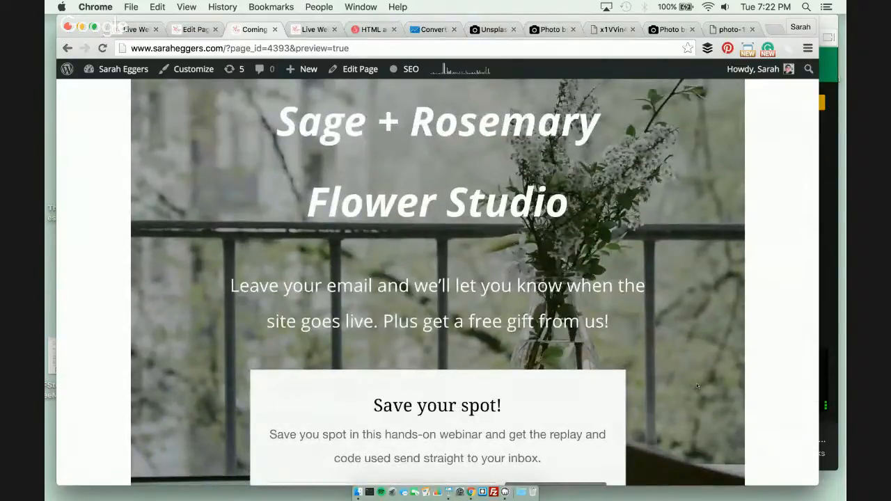
scroll(697, 386, down, 4)
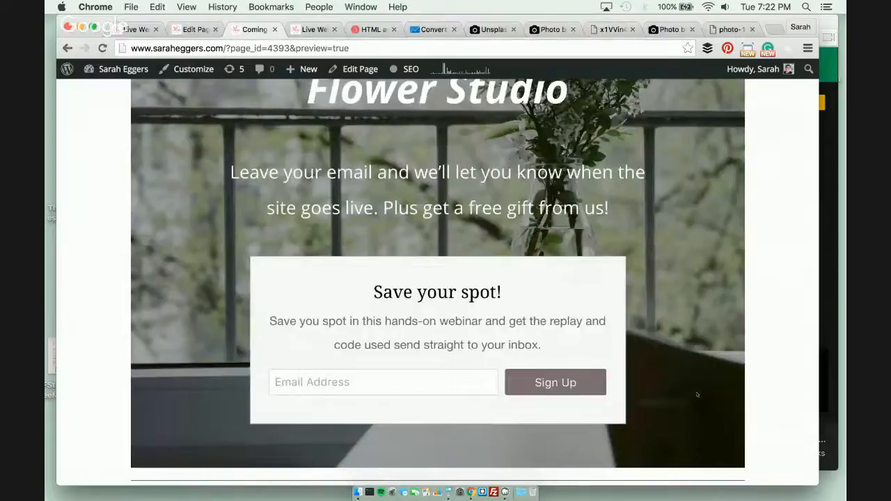
scroll(697, 395, up, 1)
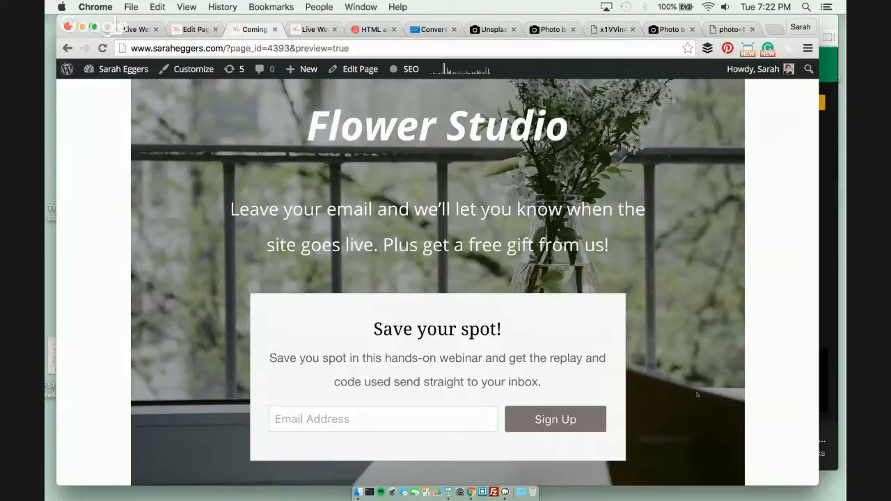
scroll(378, 206, up, 5)
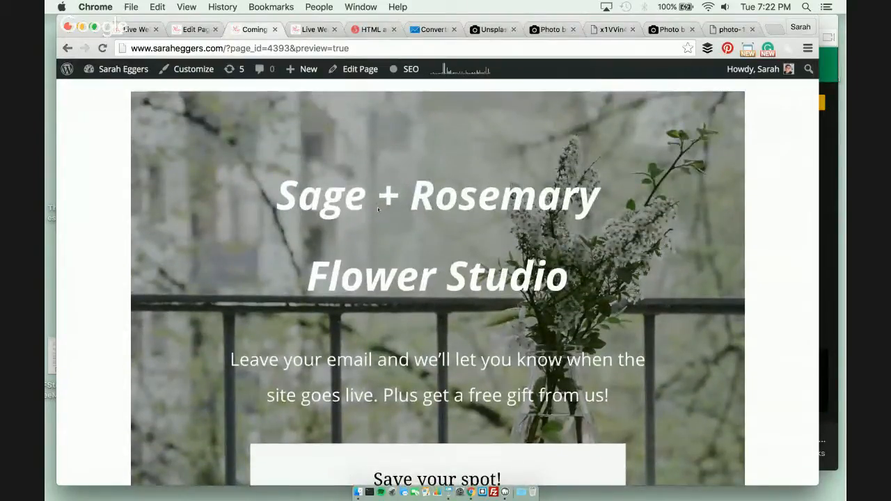
scroll(378, 206, down, 5)
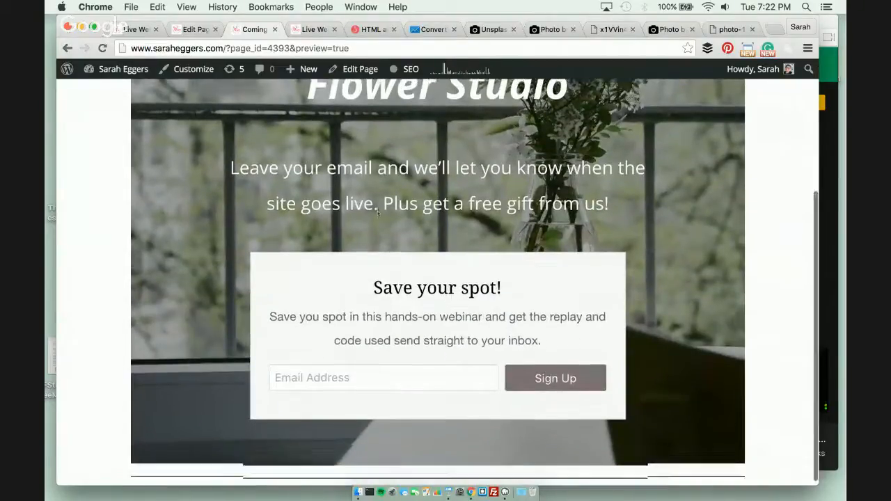
scroll(378, 209, up, 5)
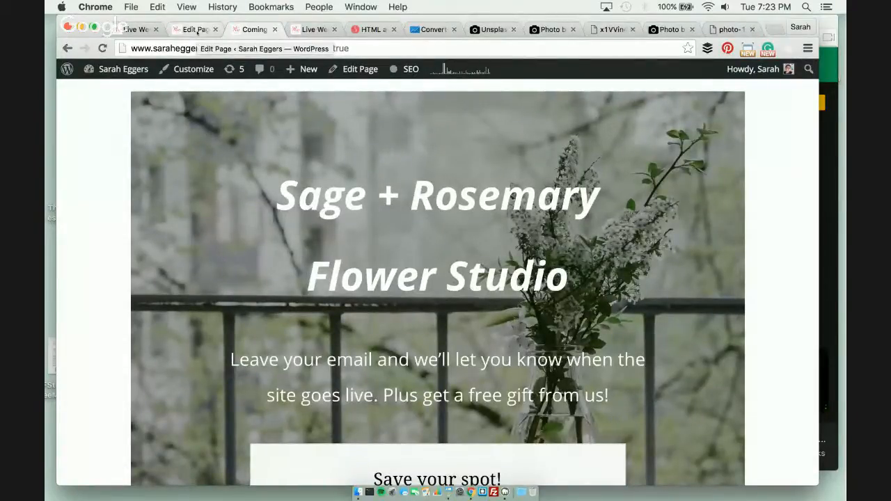
Publish the Coming Soon page in WordPress and look over its preview from title to signup form
click(198, 30)
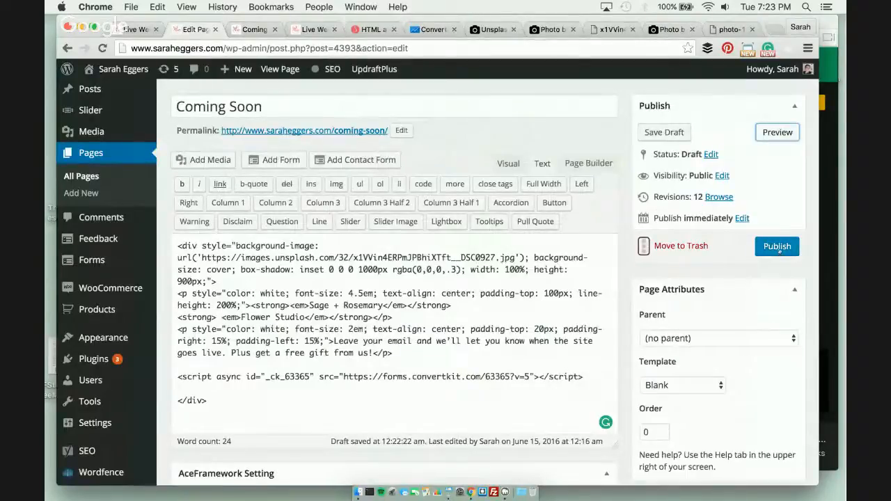
click(778, 248)
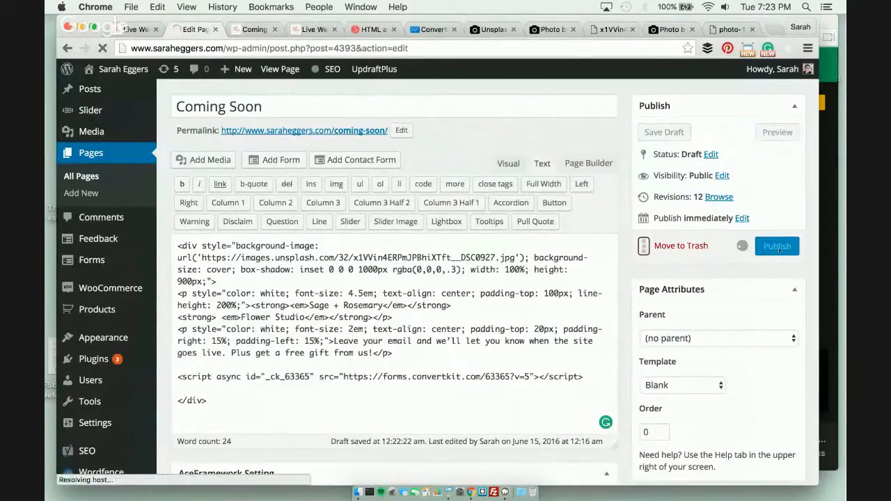
click(255, 31)
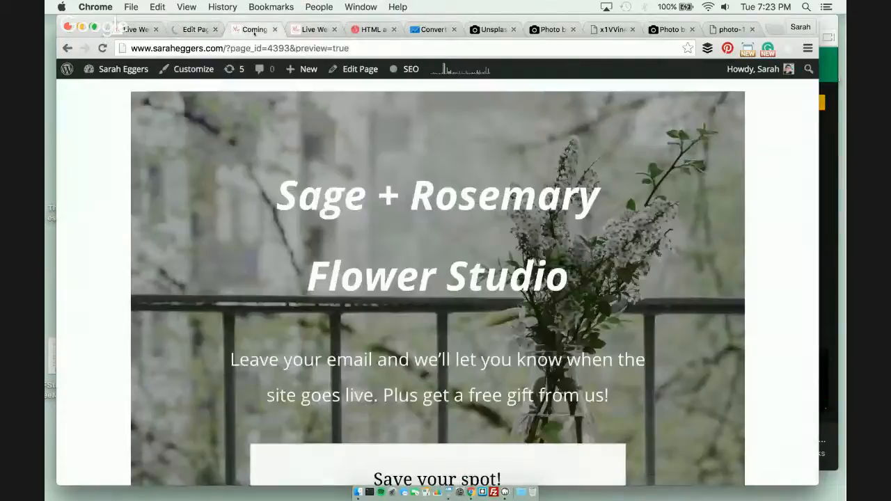
scroll(377, 299, down, 5)
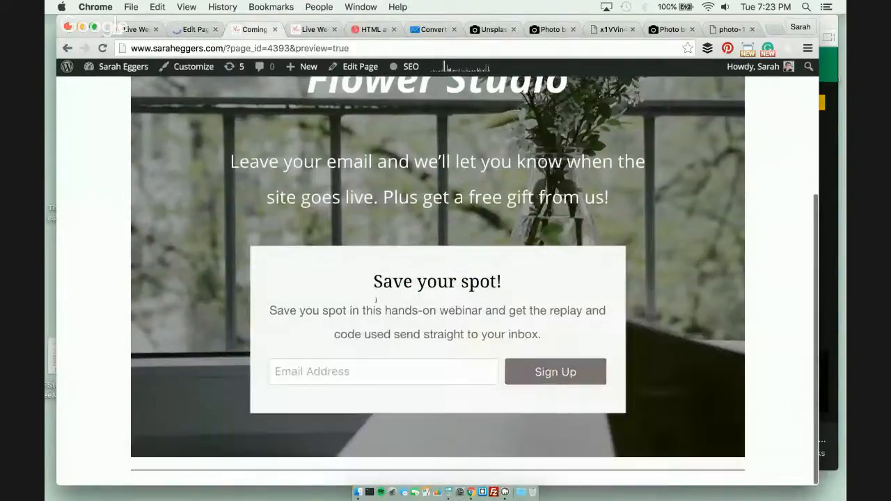
scroll(376, 303, up, 5)
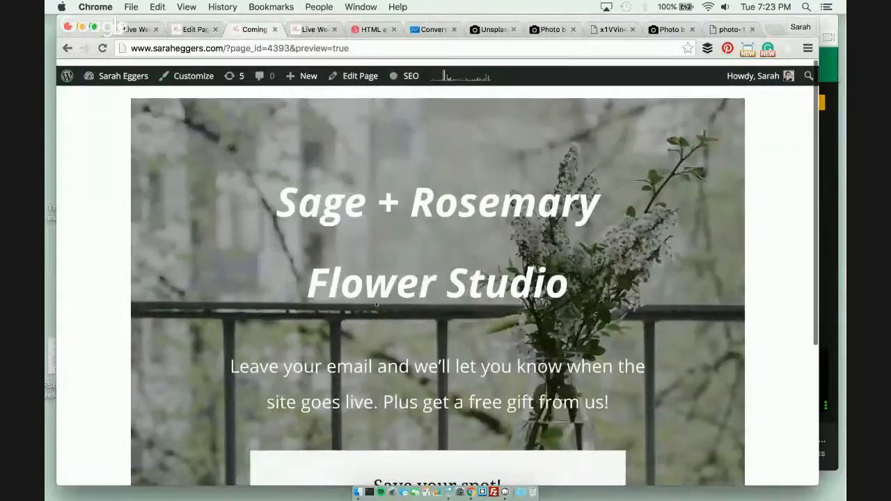
Open the WordPress site's Reading settings at the front page display options
click(196, 29)
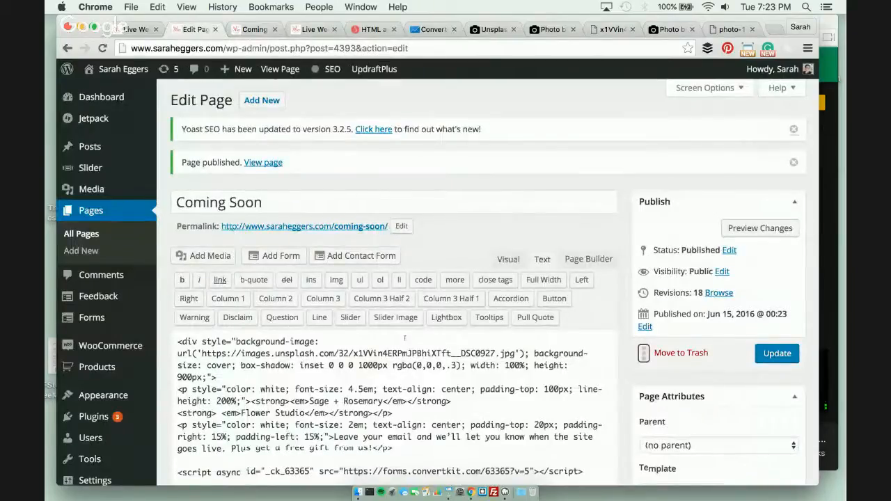
scroll(405, 338, down, 3)
mouse_move(132, 357)
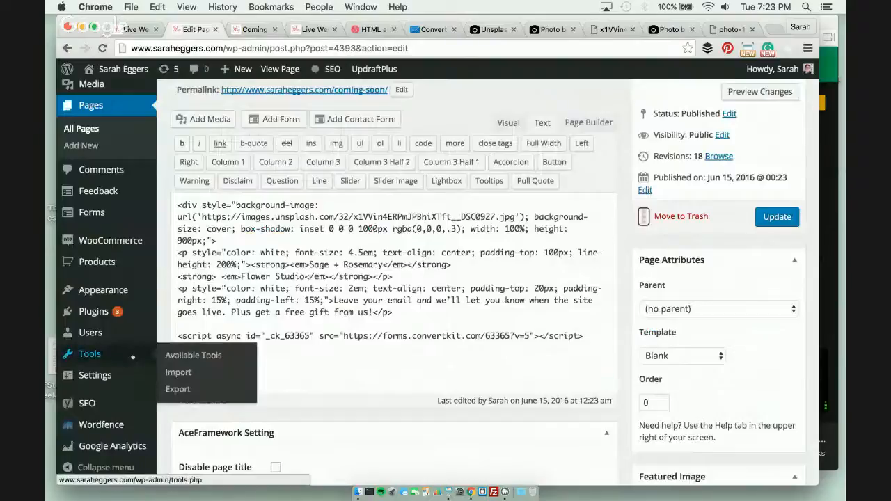
scroll(133, 357, down, 2)
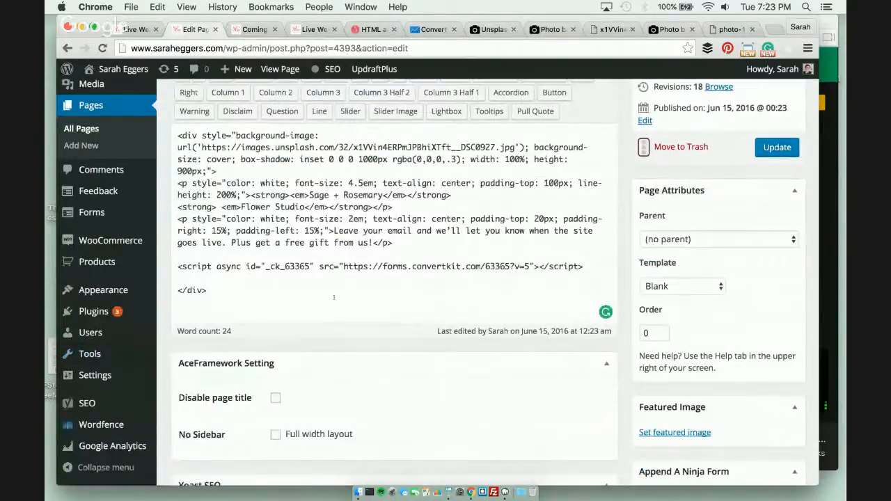
scroll(334, 298, up, 5)
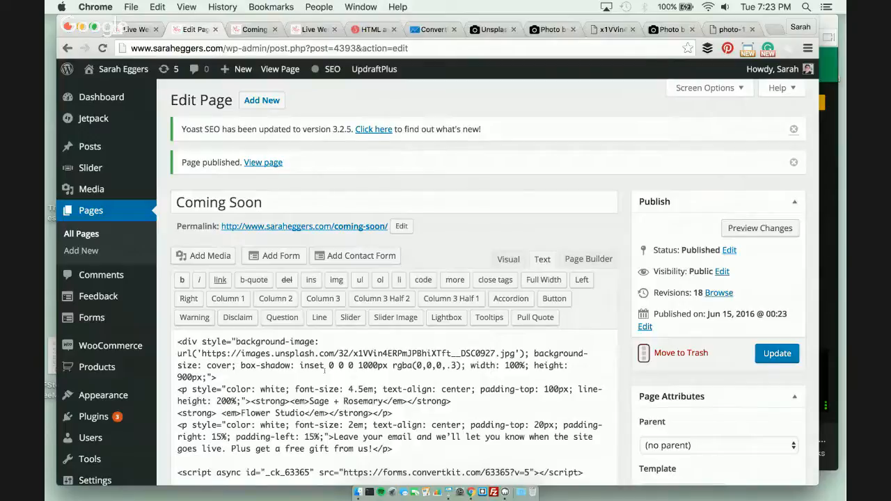
scroll(325, 371, down, 2)
scroll(325, 367, down, 5)
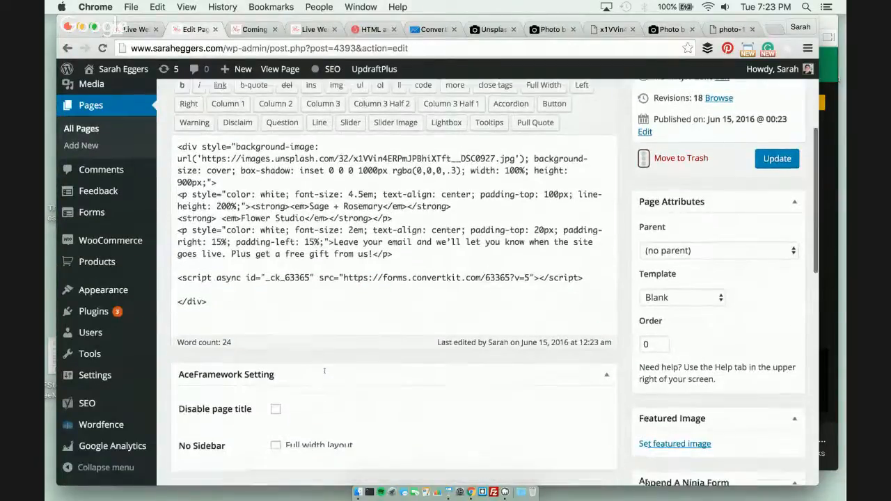
mouse_move(103, 376)
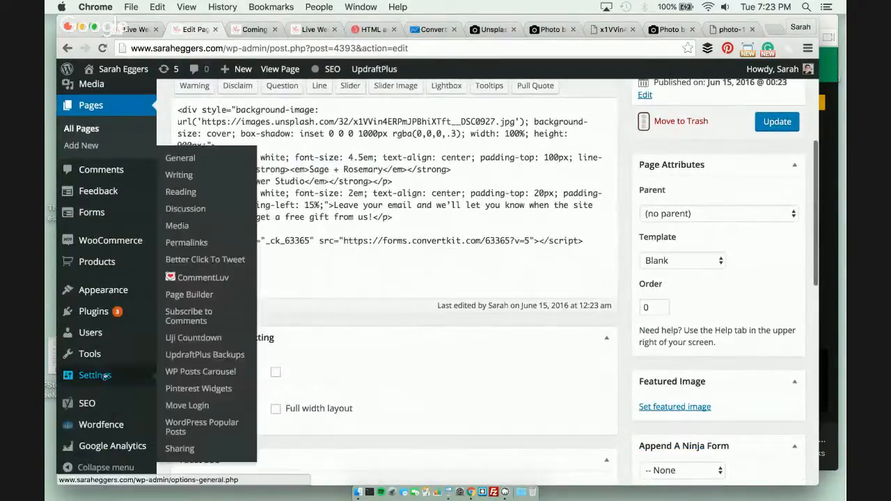
click(181, 193)
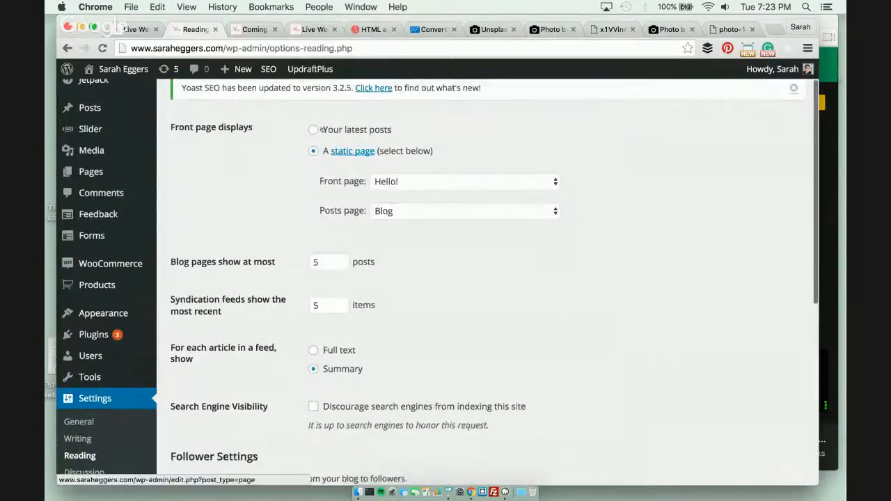
scroll(324, 169, up, 2)
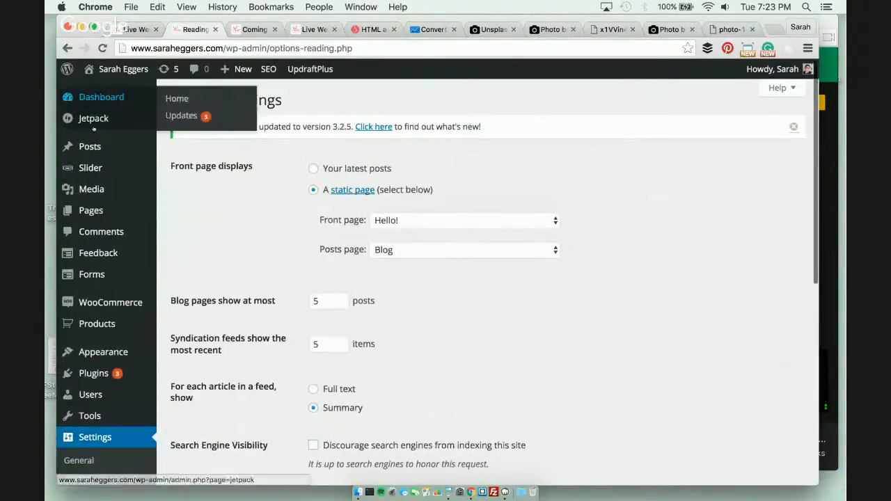
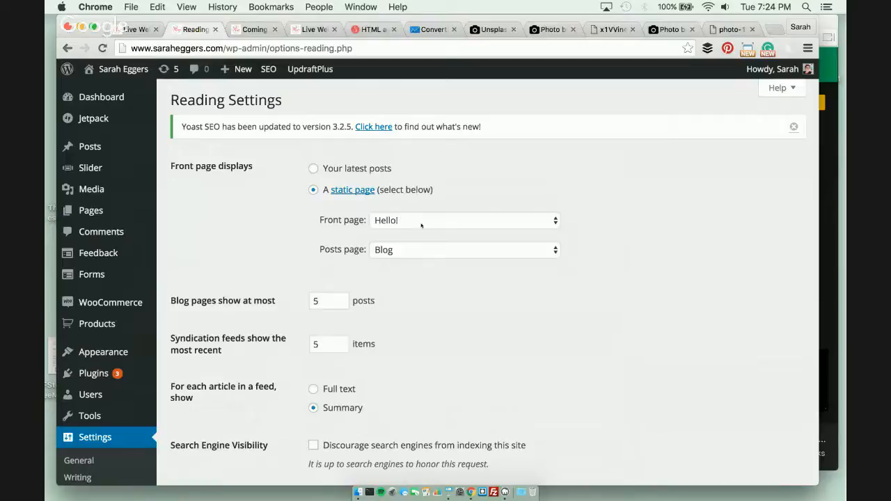
Select Coming Soon as the static front page in the Reading settings without saving the change
click(412, 224)
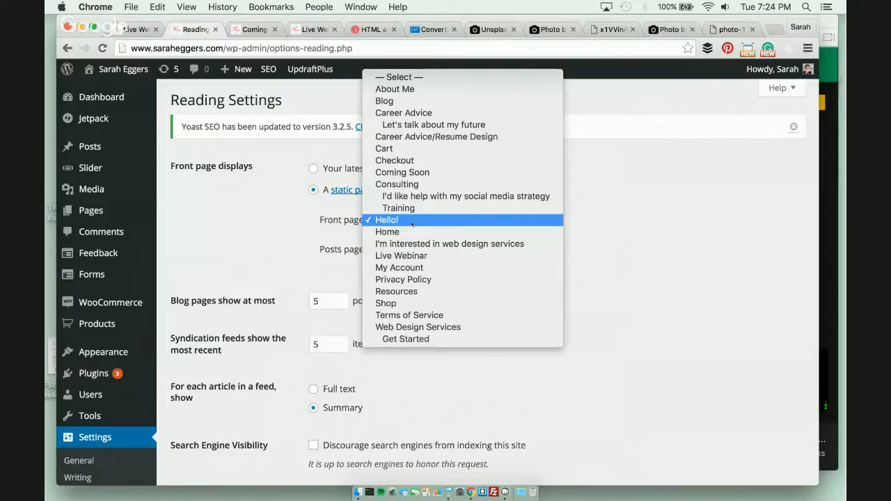
click(420, 173)
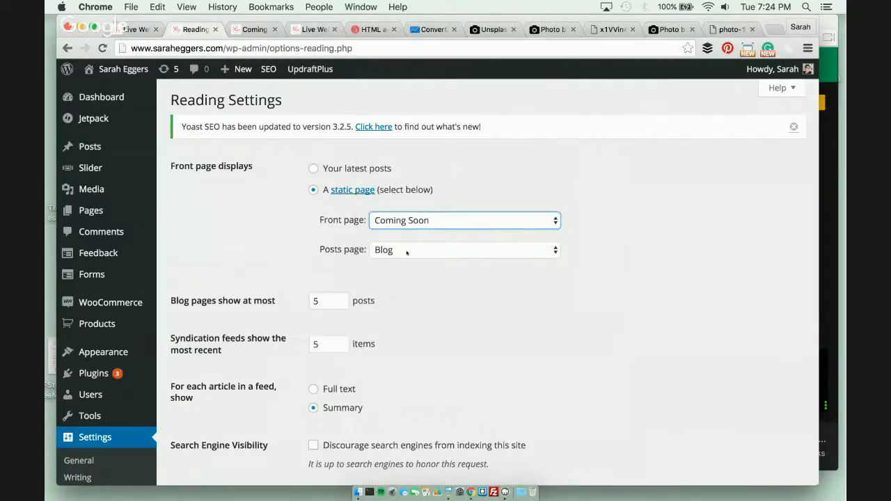
scroll(418, 365, down, 10)
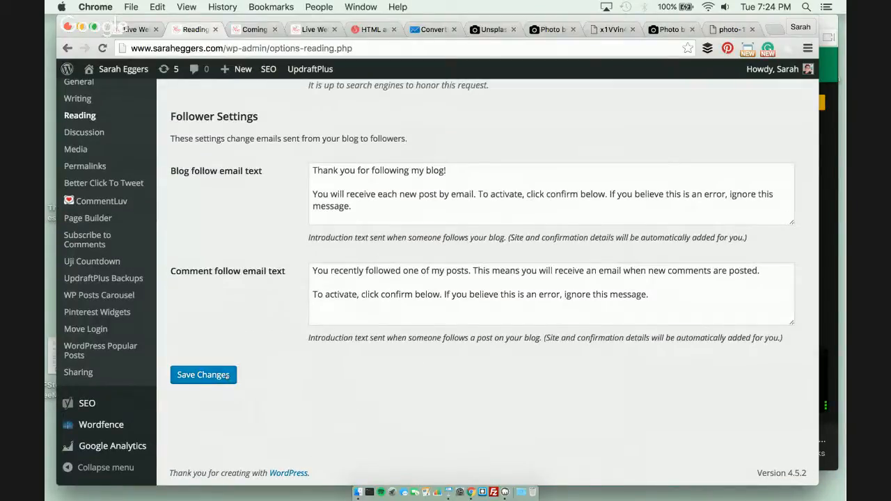
scroll(314, 334, up, 10)
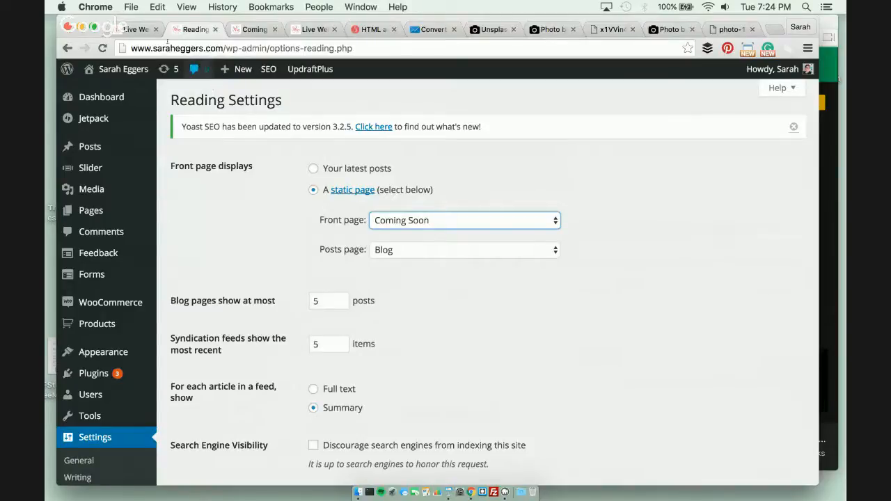
drag(131, 48, 222, 48)
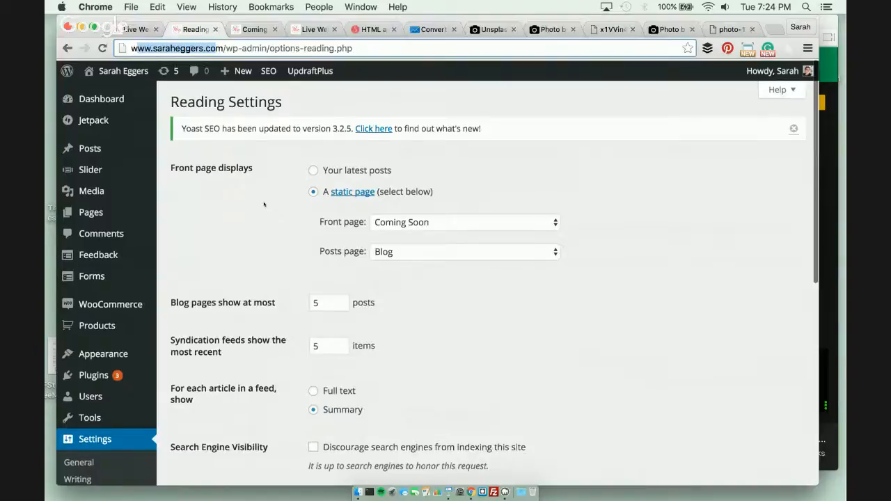
Open the published Coming Soon page from the Pages list for editing, showing its full HTML code
mouse_move(98, 213)
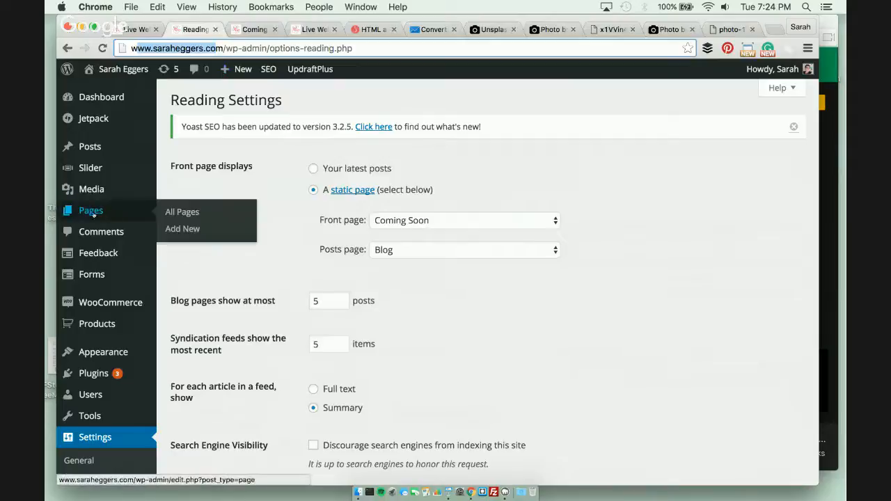
click(91, 211)
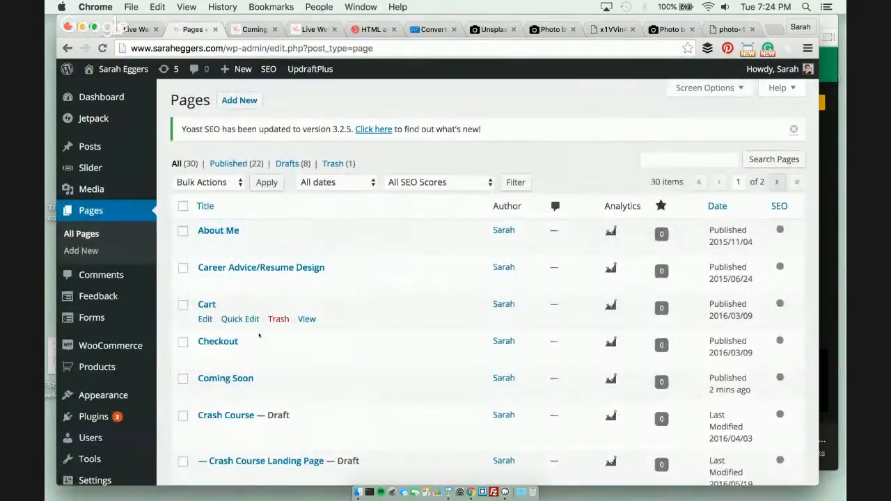
scroll(259, 337, down, 2)
click(205, 347)
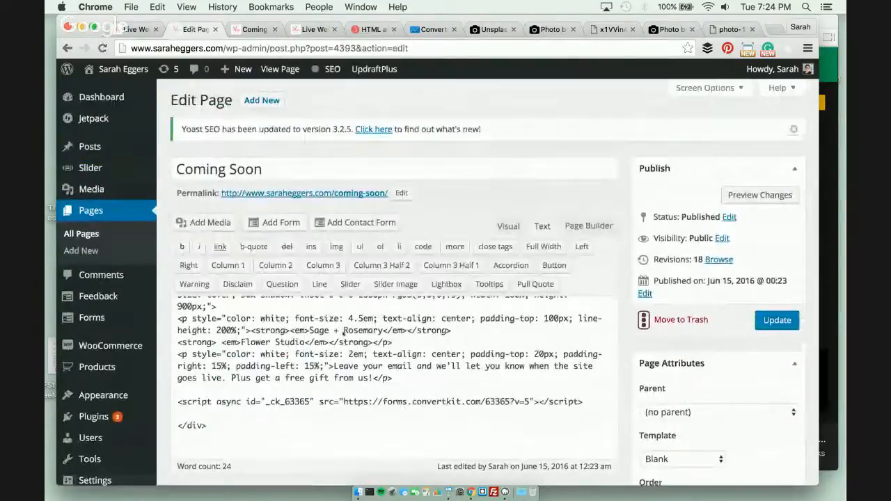
scroll(343, 331, down, 3)
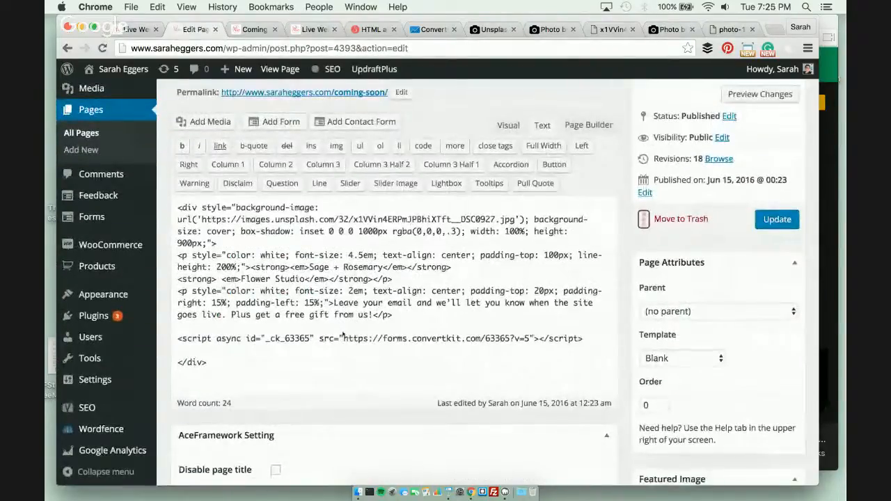
Examine the code's opening and closing div tags, the background image URL and the background-size setting
click(343, 336)
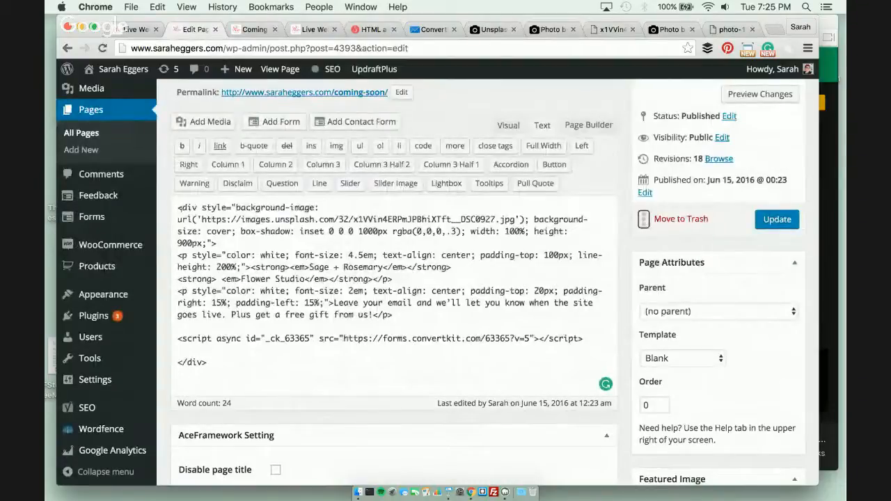
double_click(188, 208)
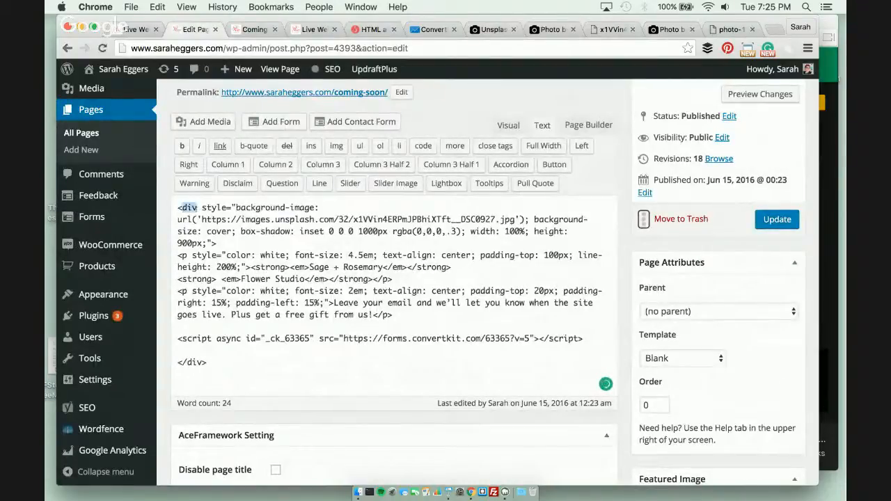
drag(178, 208, 199, 209)
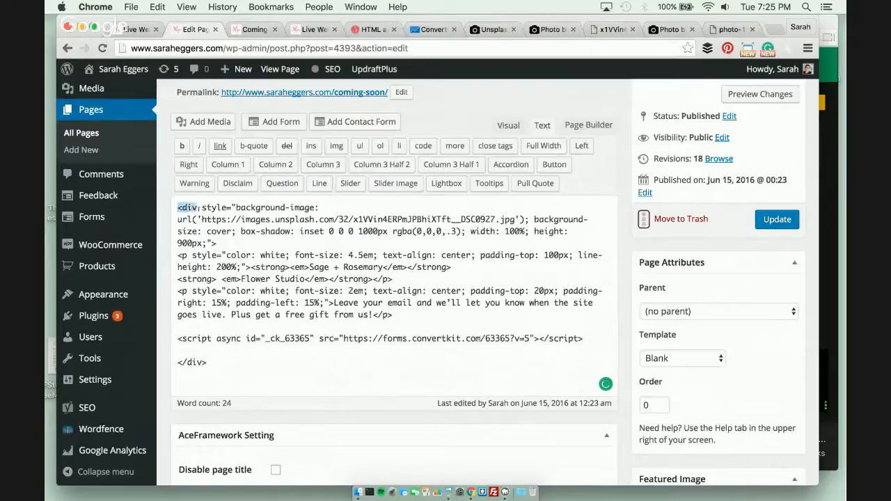
drag(178, 362, 212, 361)
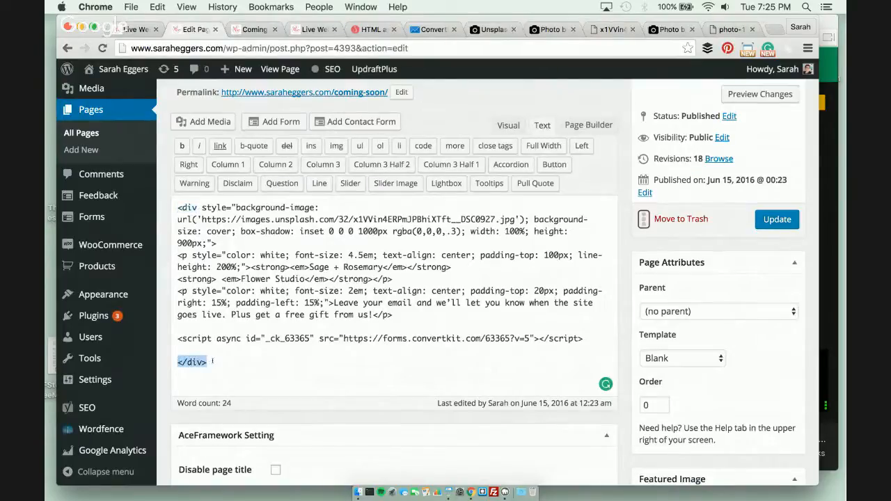
click(272, 371)
drag(236, 207, 525, 219)
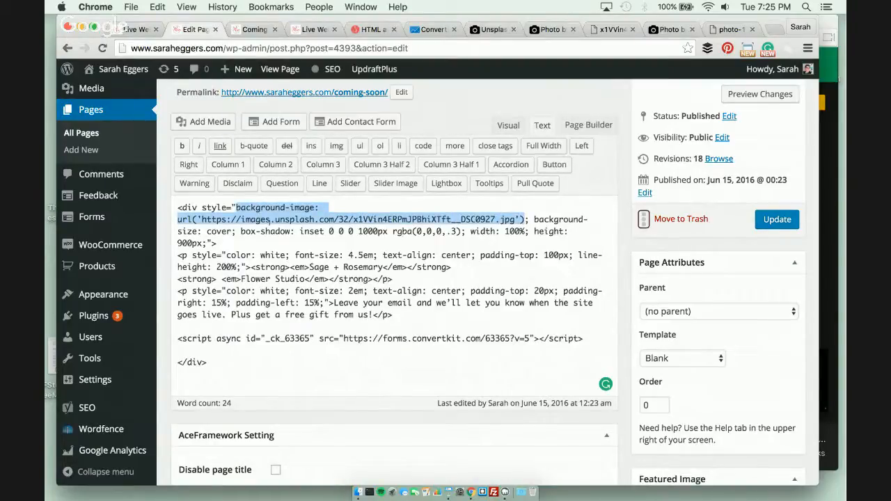
drag(359, 219, 392, 220)
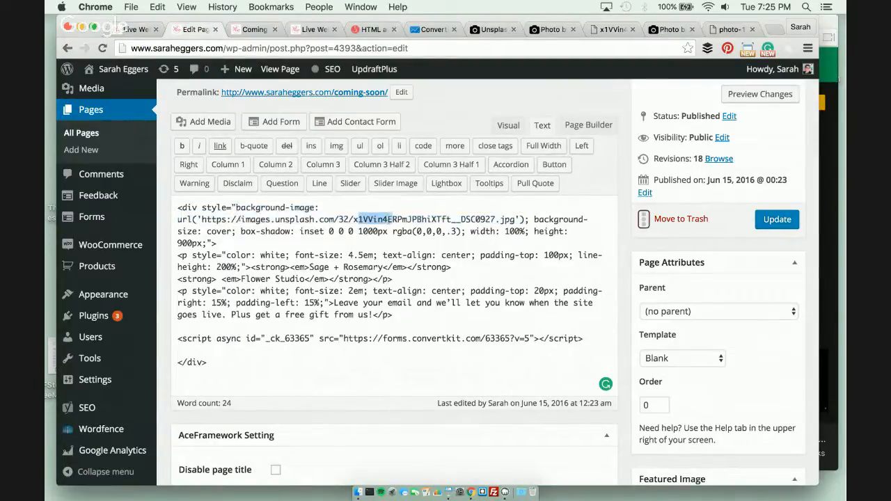
drag(240, 219, 516, 220)
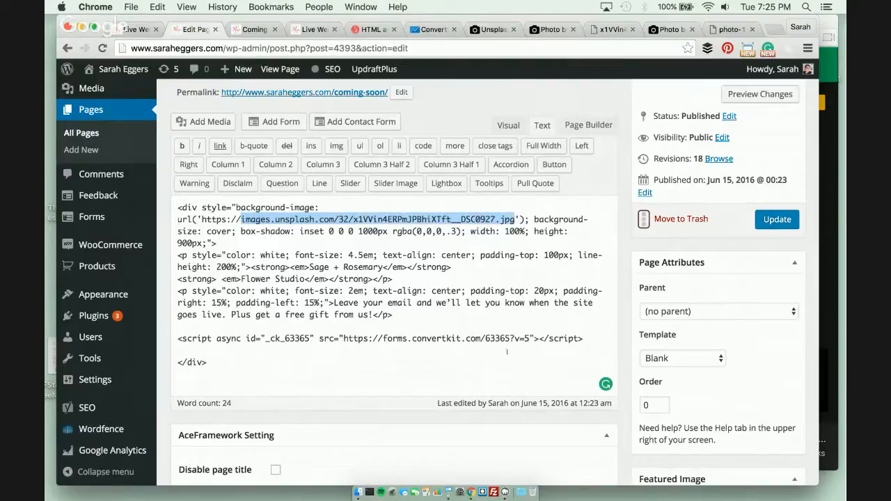
click(507, 351)
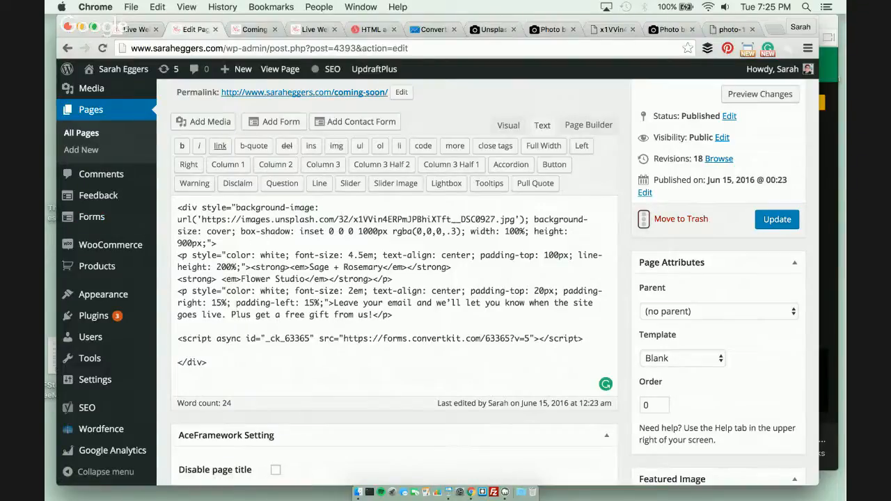
scroll(247, 280, down, 1)
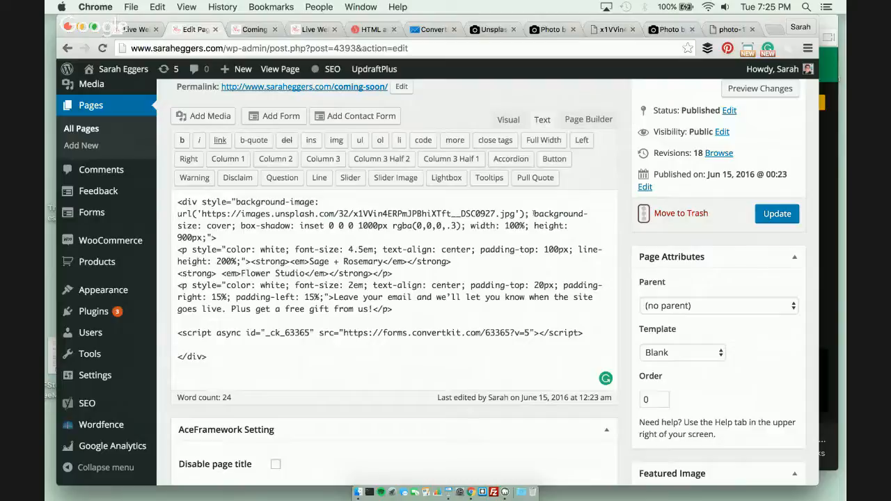
drag(535, 214, 238, 225)
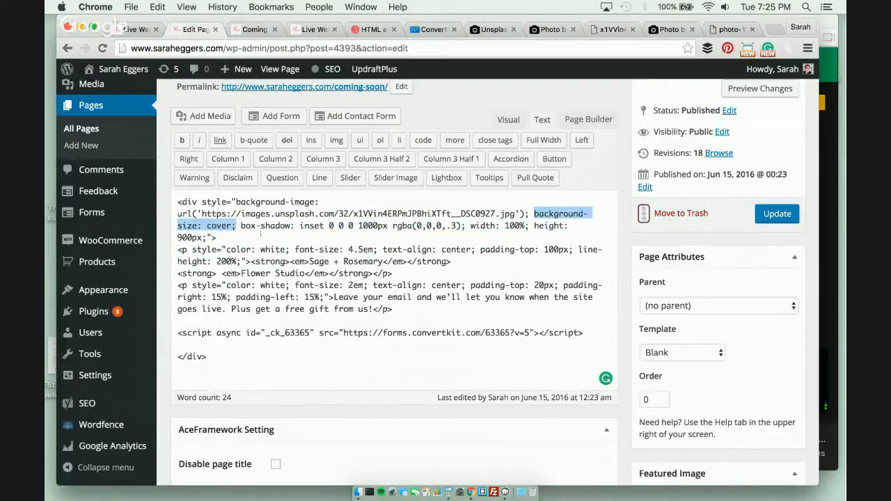
click(261, 235)
Set the opacity in the wrapper div's inset box-shadow to .6 so it reads rgba(0,0,0,.6)
drag(240, 226, 462, 225)
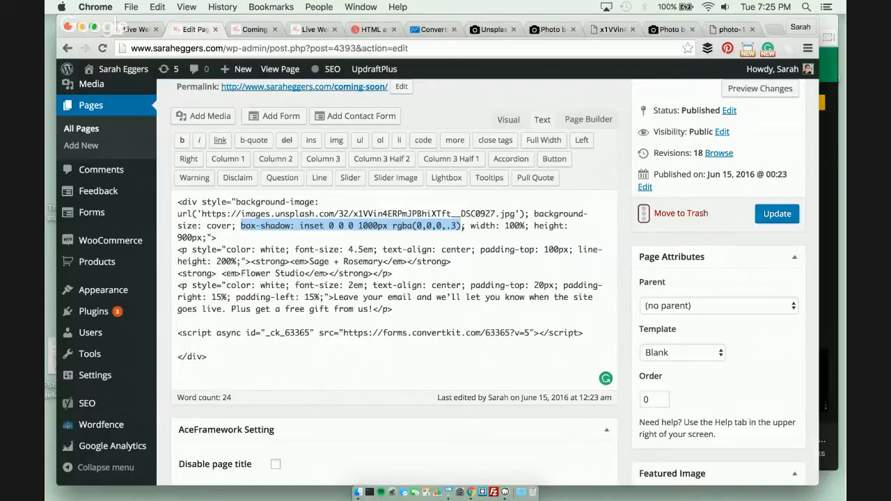
click(457, 227)
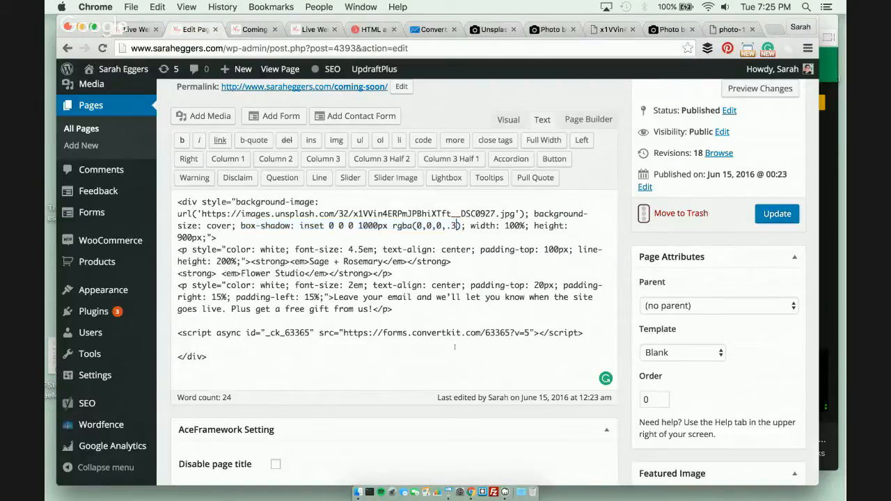
text(1)
key(BackSpace)
text(2)
key(BackSpace)
text(6)
click(509, 320)
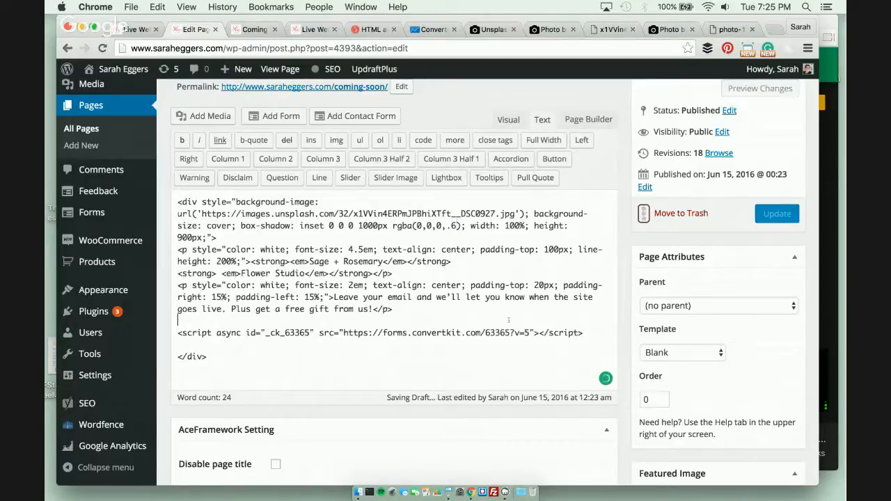
Examine the wrapper div's width and height and the inline styles of the title paragraph, including its line height
drag(471, 225, 529, 226)
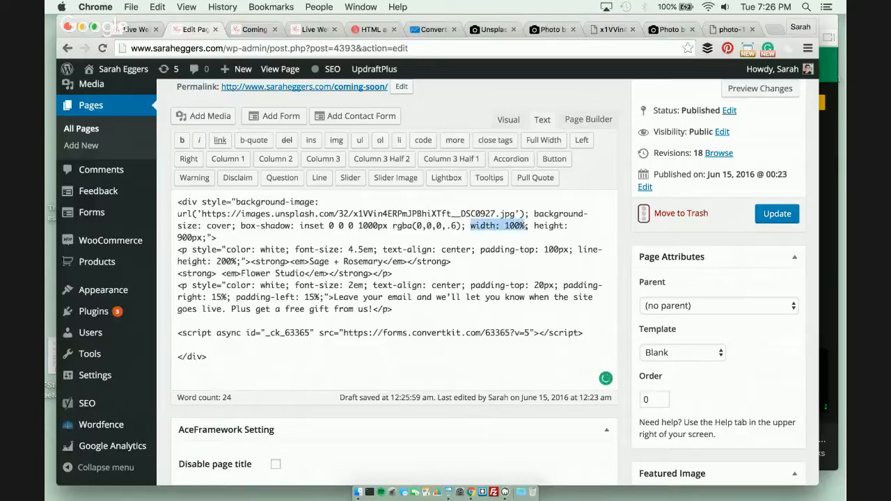
drag(198, 202, 178, 202)
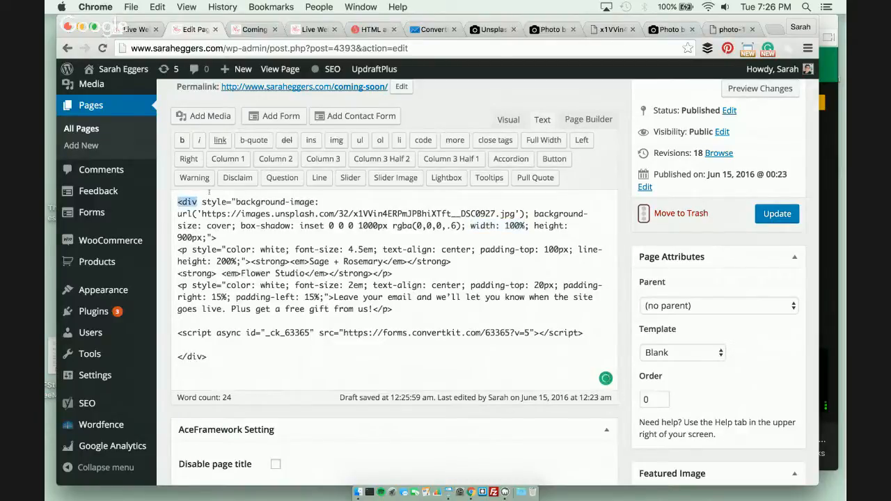
drag(470, 226, 524, 226)
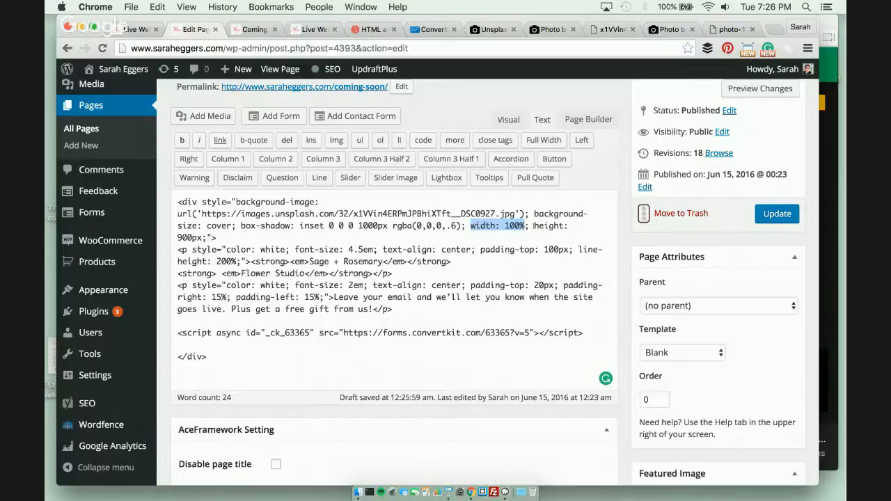
drag(534, 226, 192, 238)
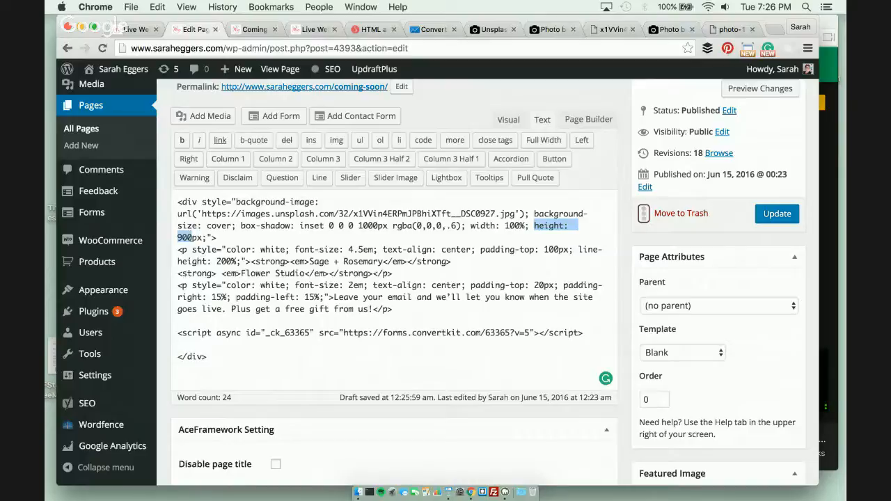
click(236, 297)
drag(178, 249, 189, 249)
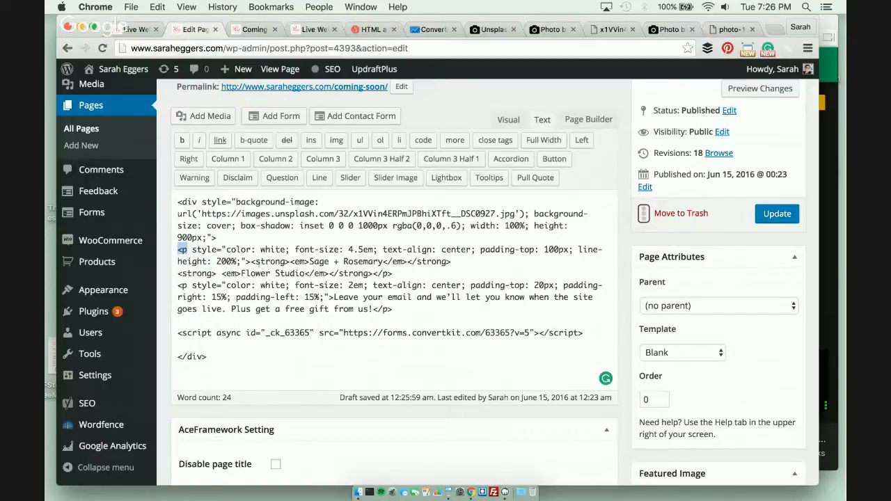
drag(193, 249, 238, 262)
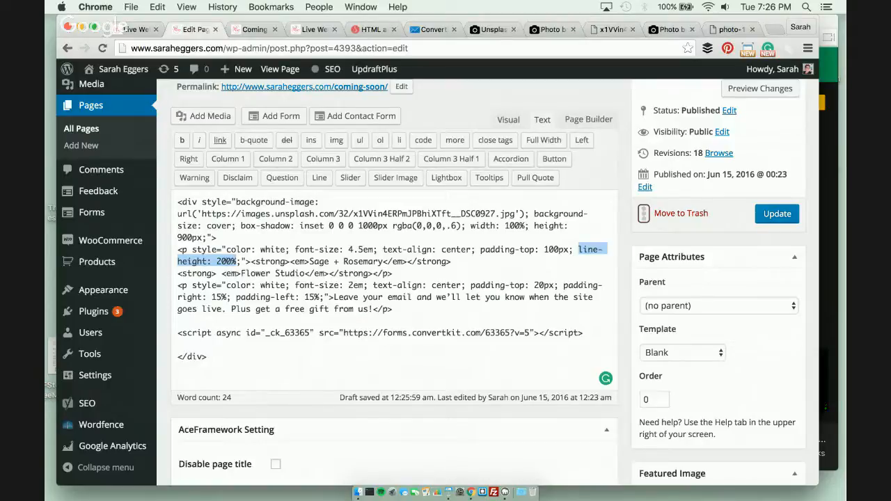
click(329, 286)
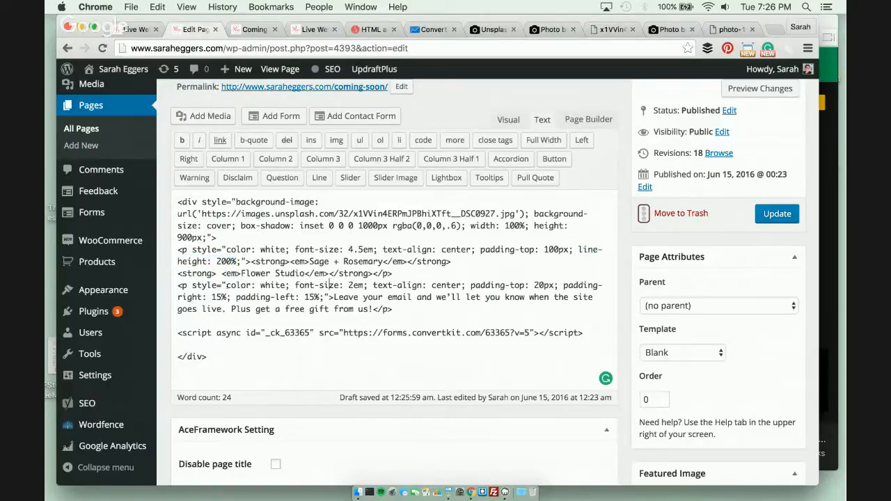
Examine the email invitation paragraph's styles and padding and the ConvertKit form script before the closing div tag
drag(227, 285, 321, 297)
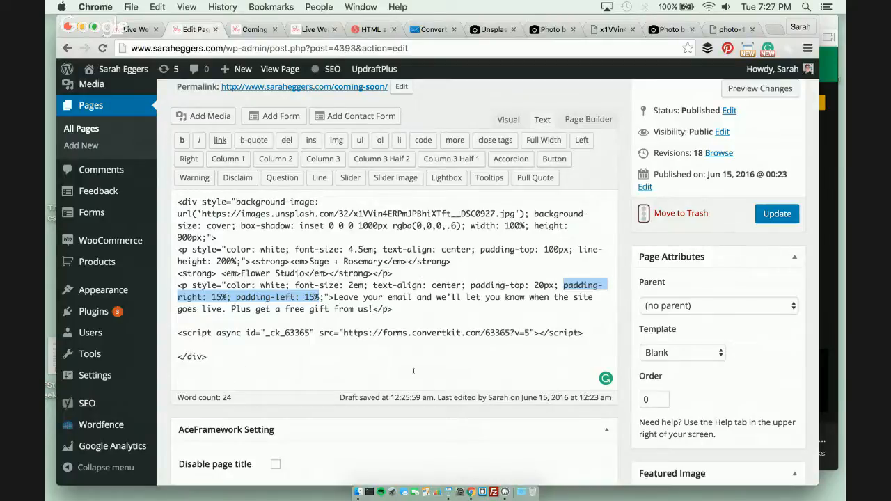
click(227, 354)
drag(177, 332, 593, 333)
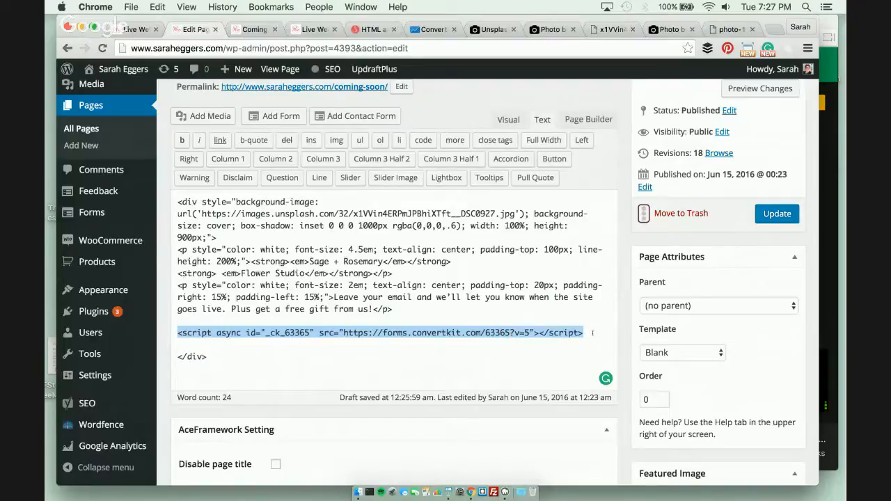
click(468, 378)
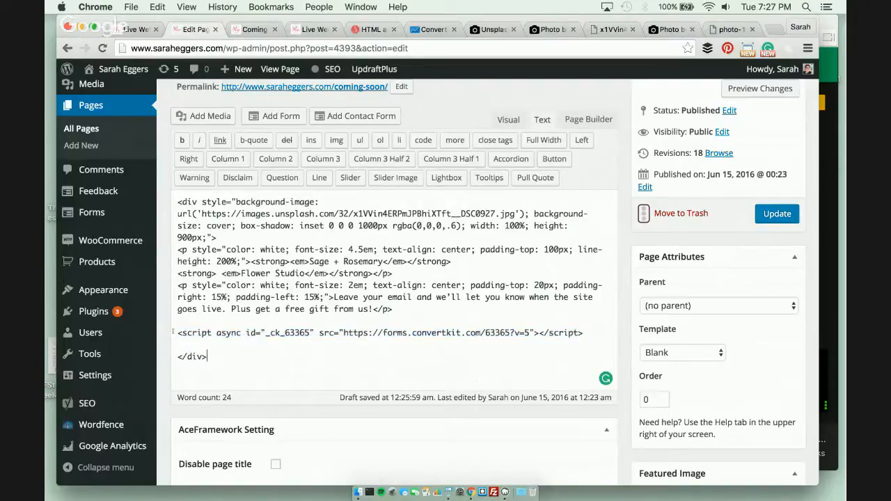
drag(177, 333, 591, 332)
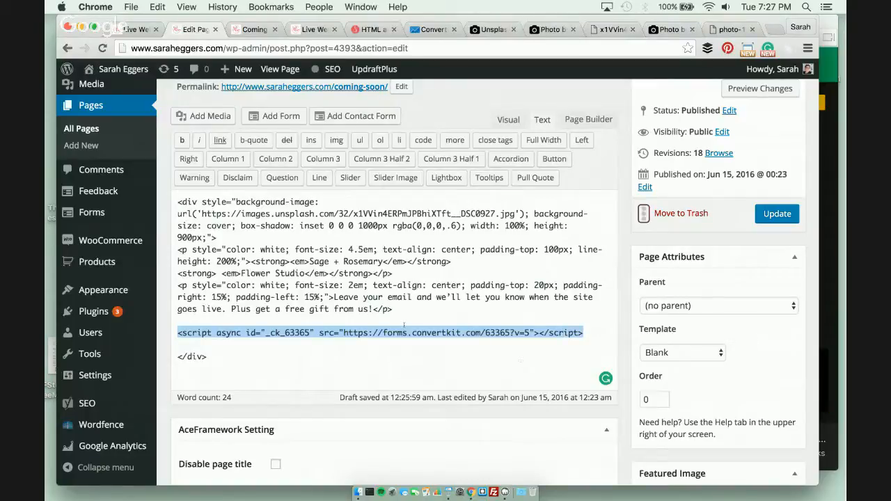
click(307, 356)
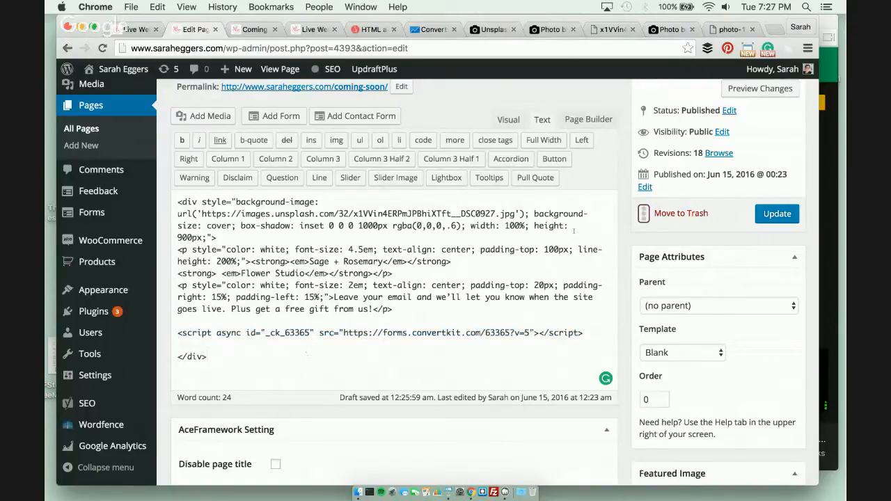
scroll(769, 392, down, 5)
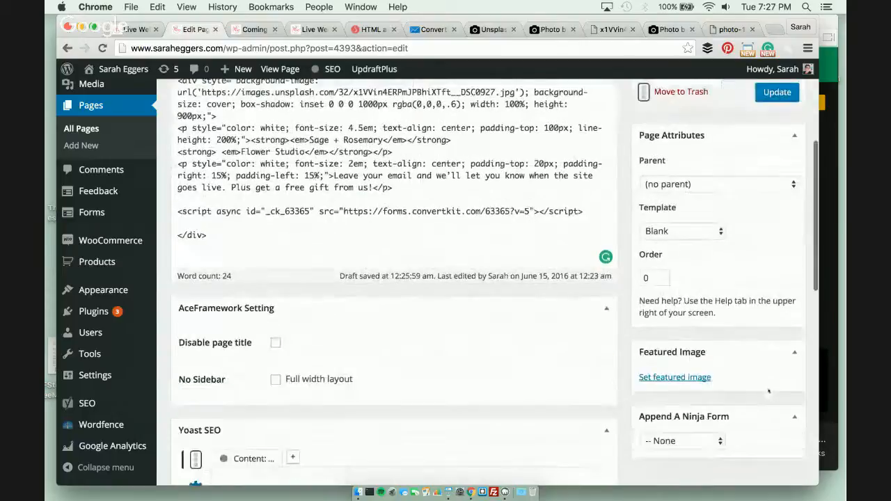
Switch the Coming Soon page's template to Full width and preview the changes
click(691, 231)
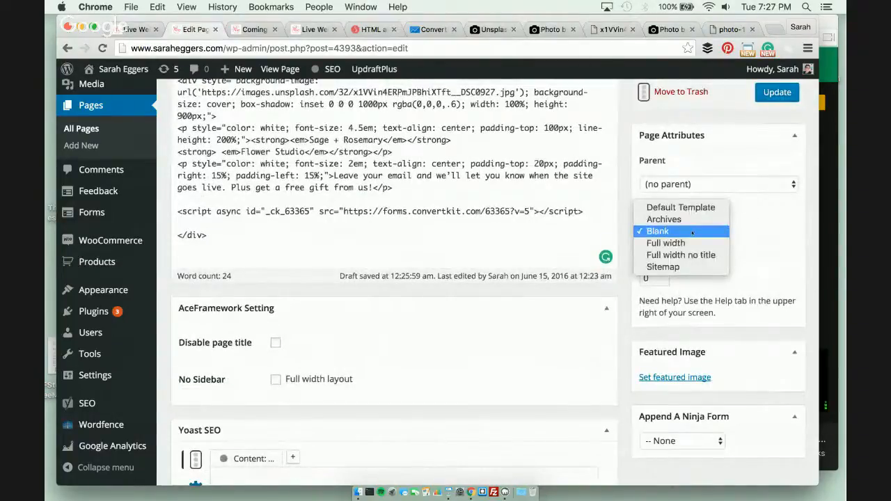
click(692, 243)
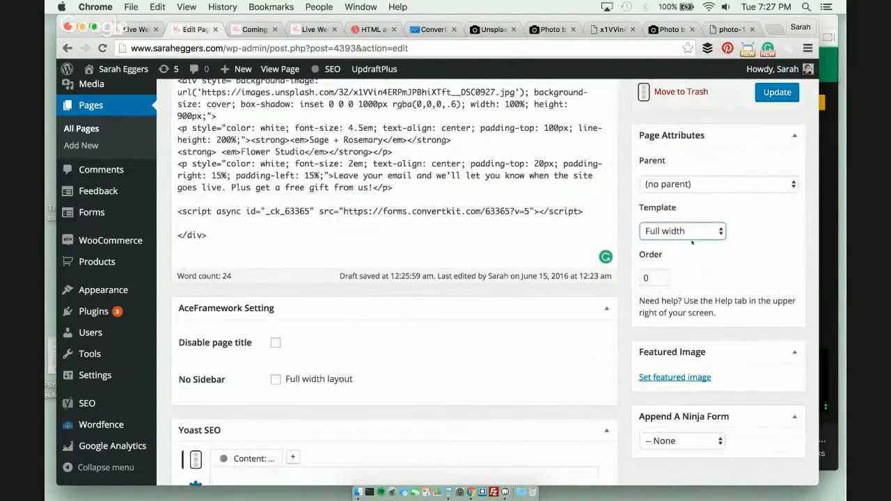
scroll(744, 257, up, 10)
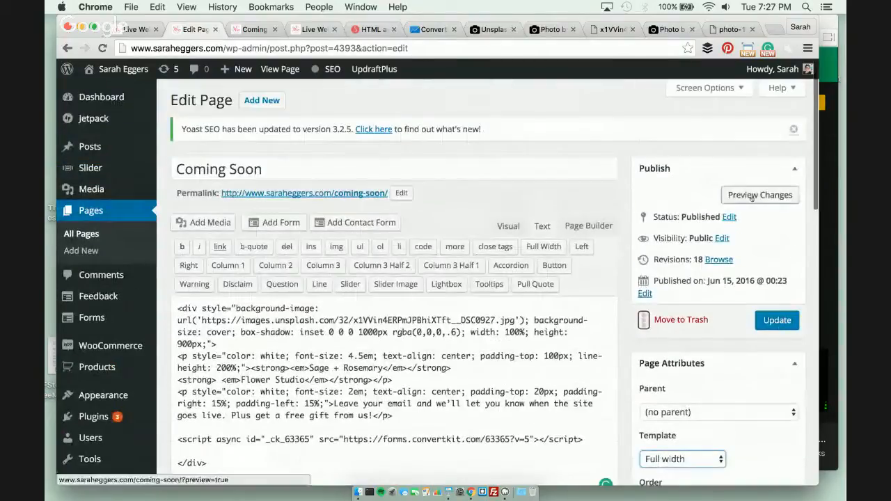
click(760, 195)
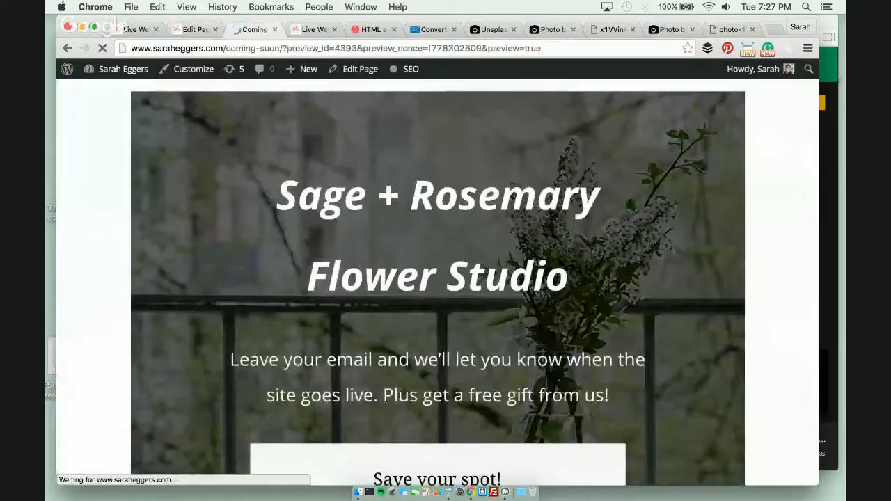
scroll(360, 267, down, 5)
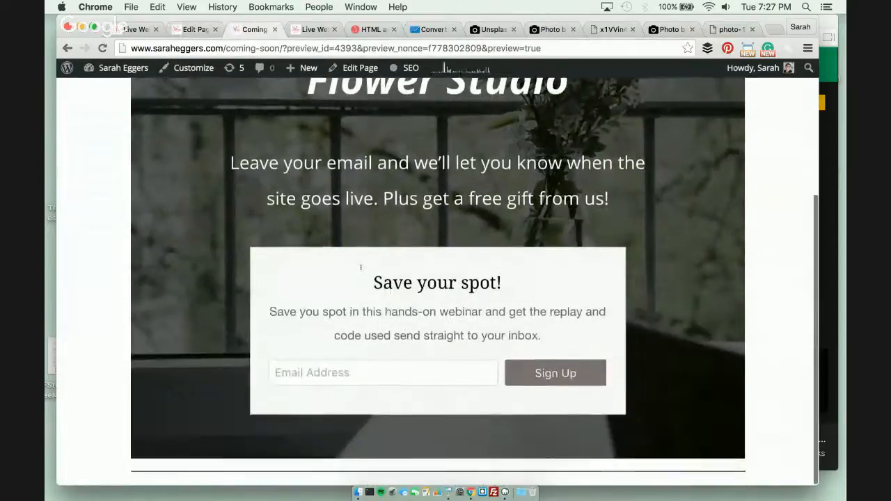
scroll(360, 267, up, 5)
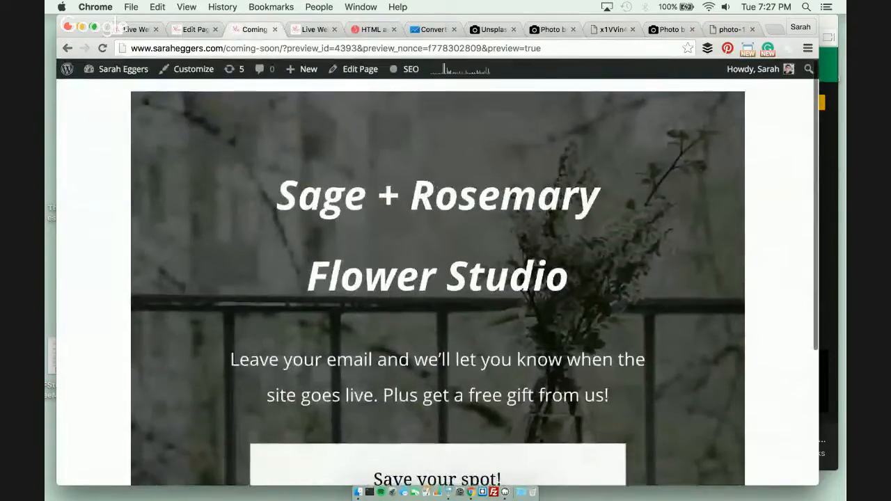
Return to the page editor, keep the Full width template selected, update the page and open its preview
click(195, 29)
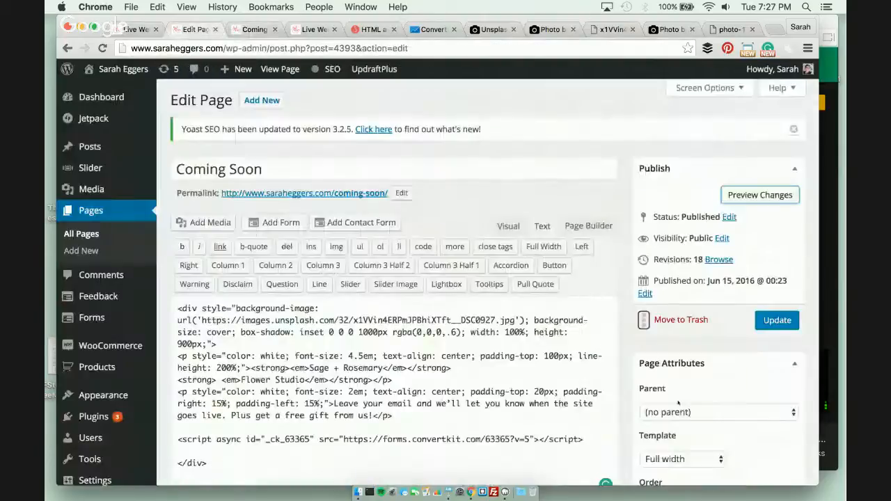
scroll(678, 402, down, 2)
click(682, 355)
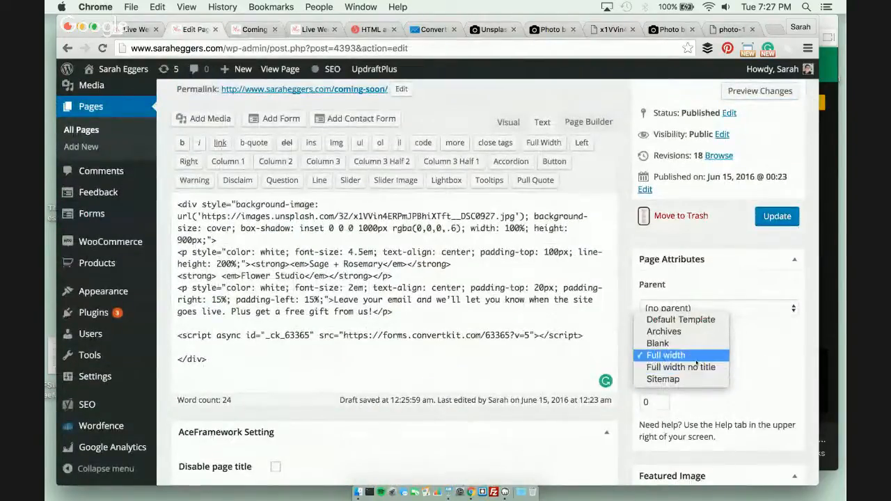
click(696, 358)
click(773, 222)
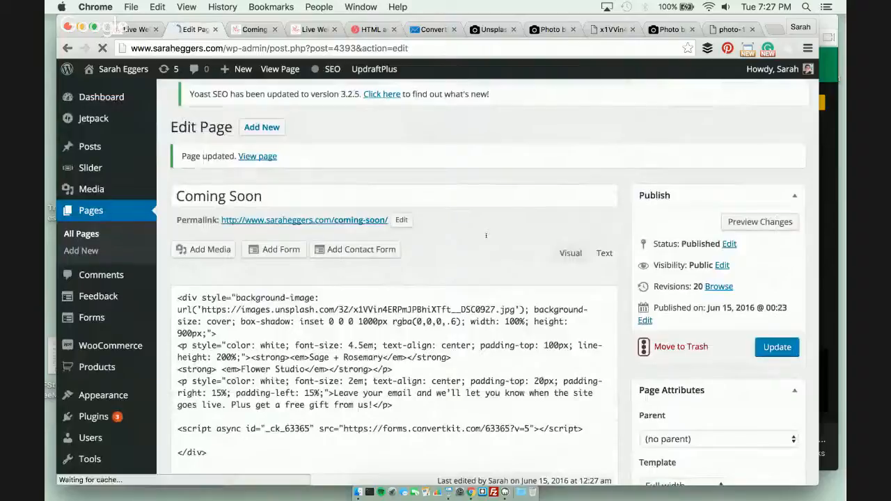
click(773, 228)
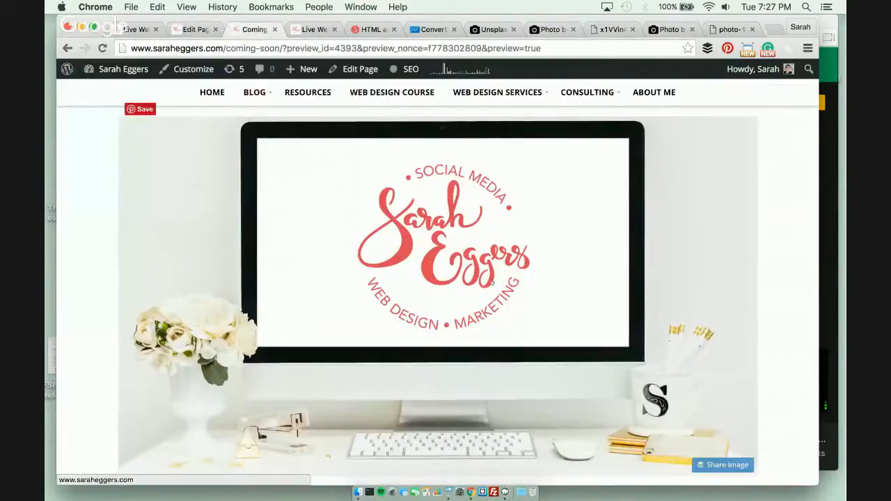
Examine how the Full width template displays the site header, subscribe form, page title, Coming Soon content and footer
scroll(491, 282, down, 5)
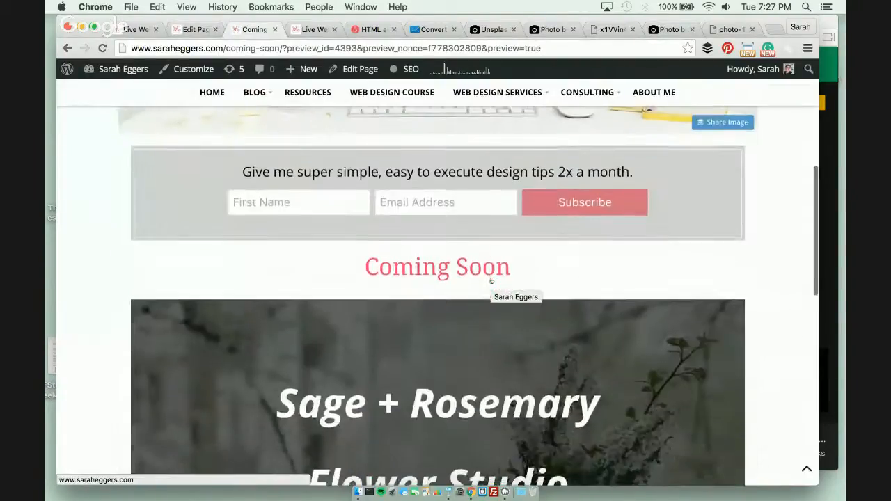
scroll(432, 183, down, 3)
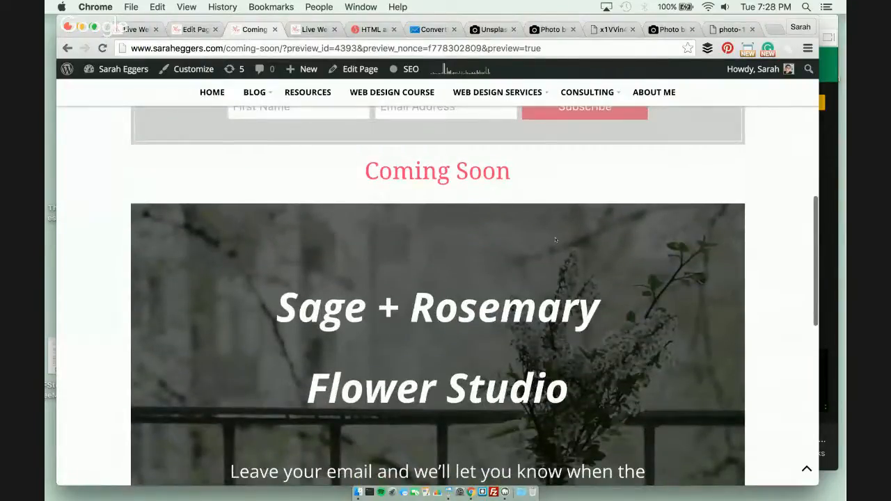
scroll(699, 347, down, 5)
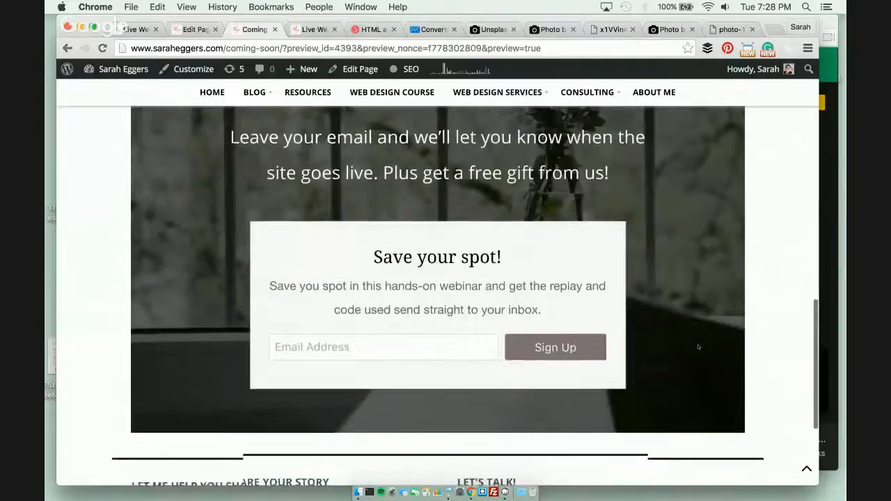
scroll(698, 347, down, 3)
scroll(698, 347, up, 2)
scroll(698, 347, down, 2)
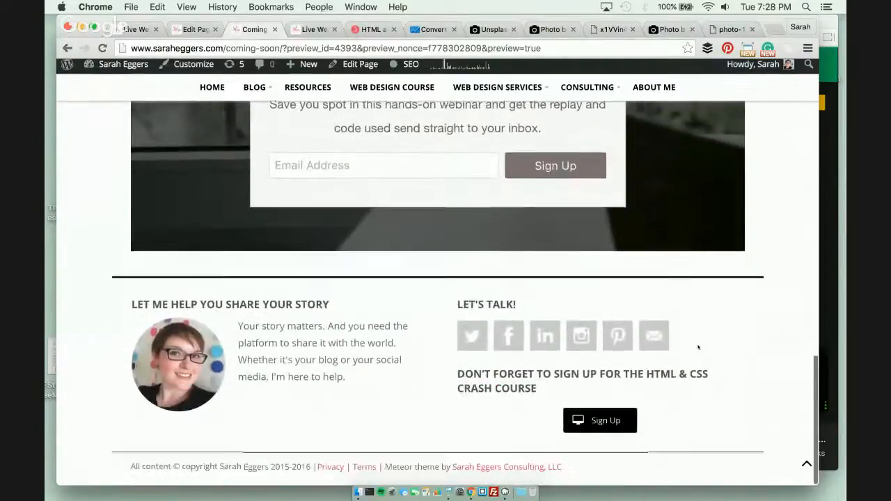
scroll(699, 347, up, 8)
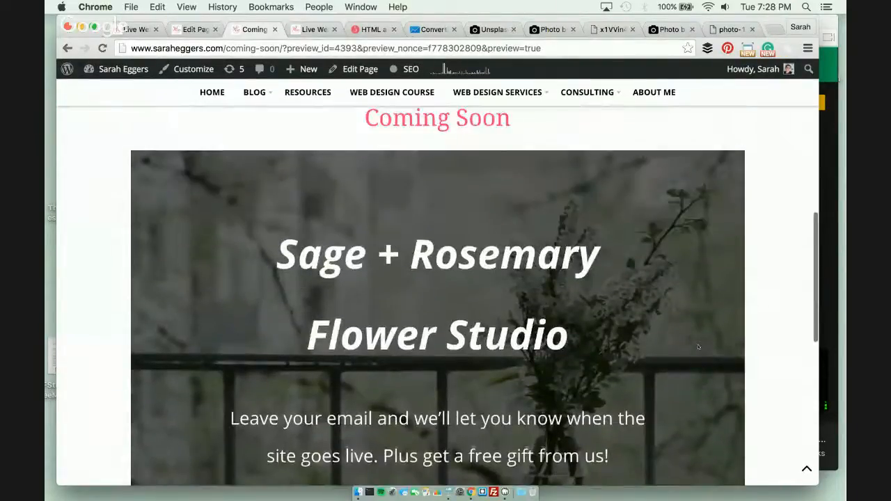
scroll(699, 347, up, 7)
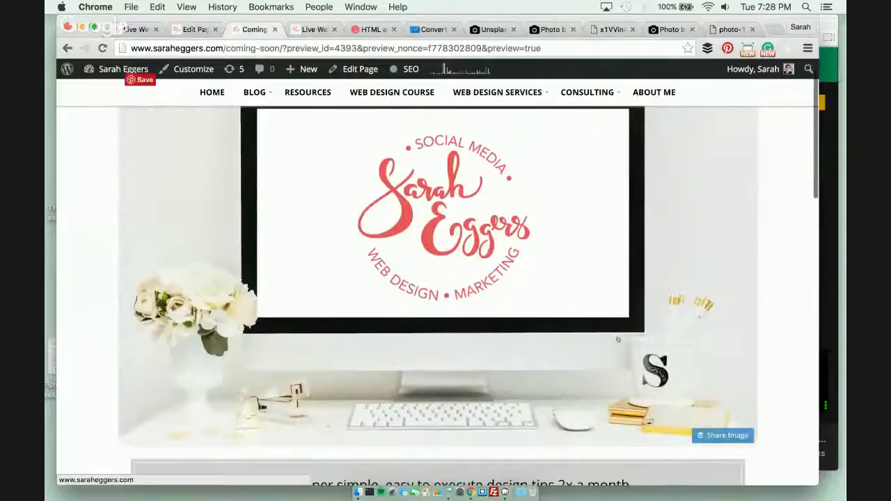
scroll(618, 339, up, 1)
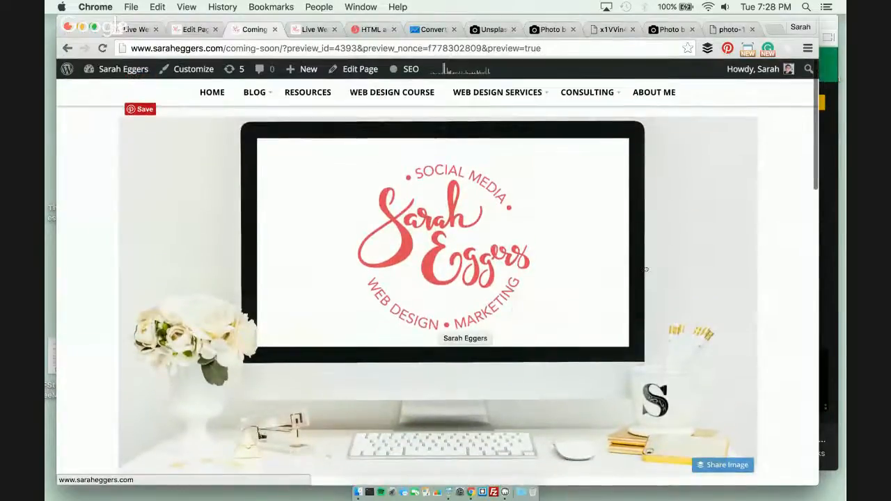
scroll(543, 378, down, 6)
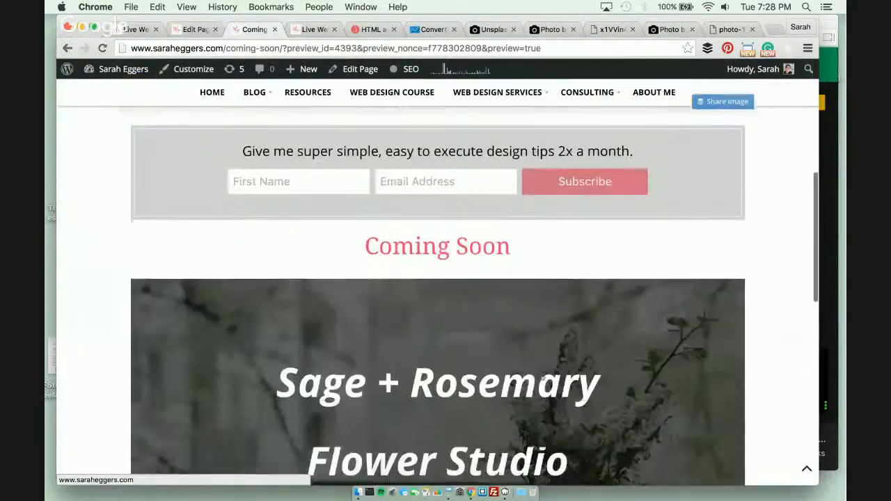
scroll(543, 379, down, 7)
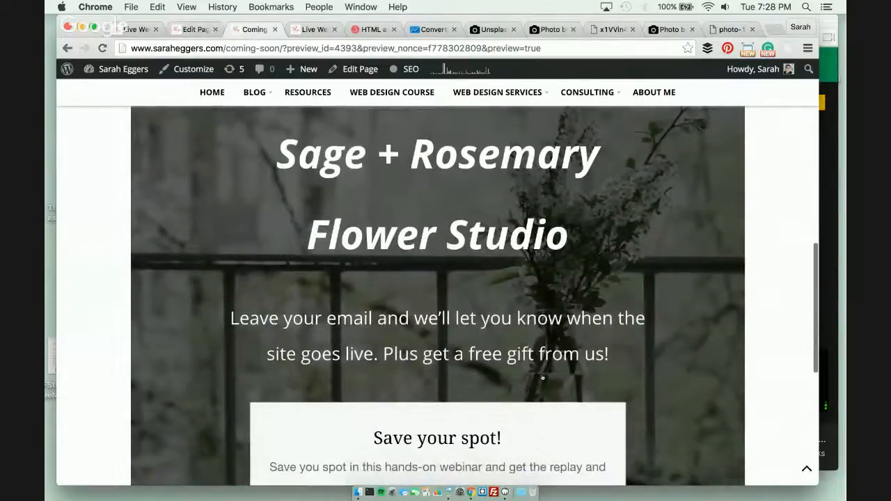
scroll(542, 378, down, 4)
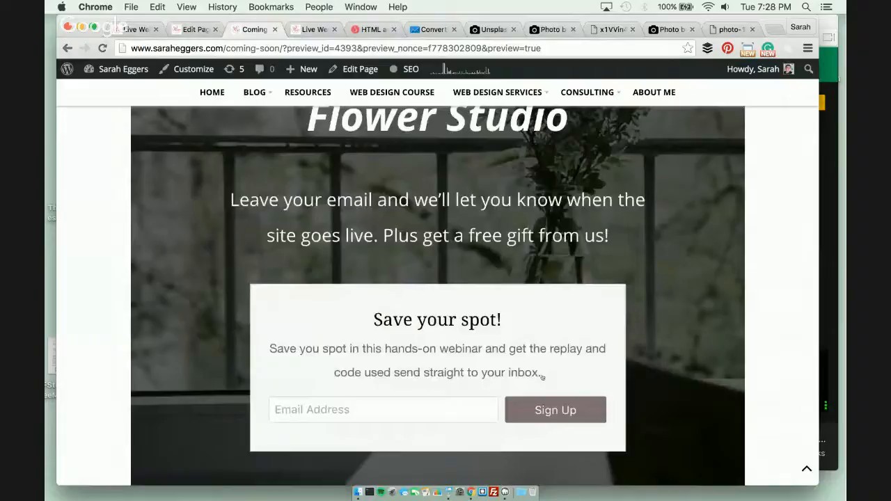
scroll(673, 291, down, 5)
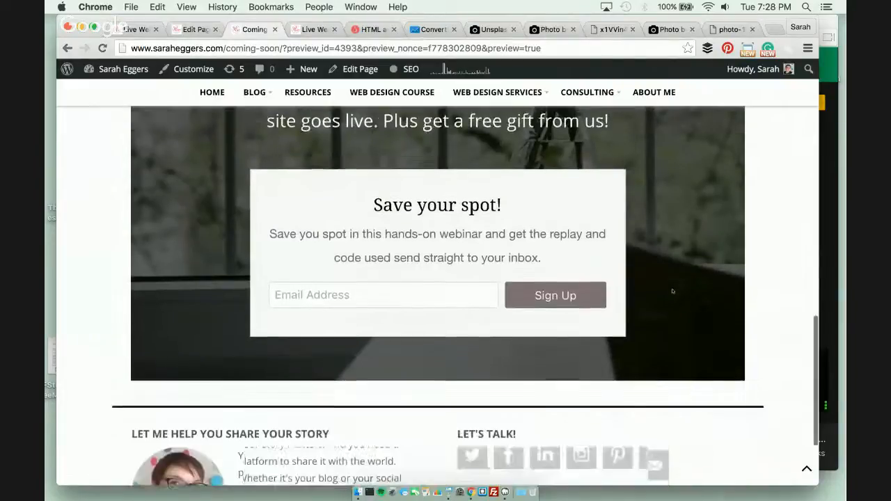
scroll(673, 292, up, 9)
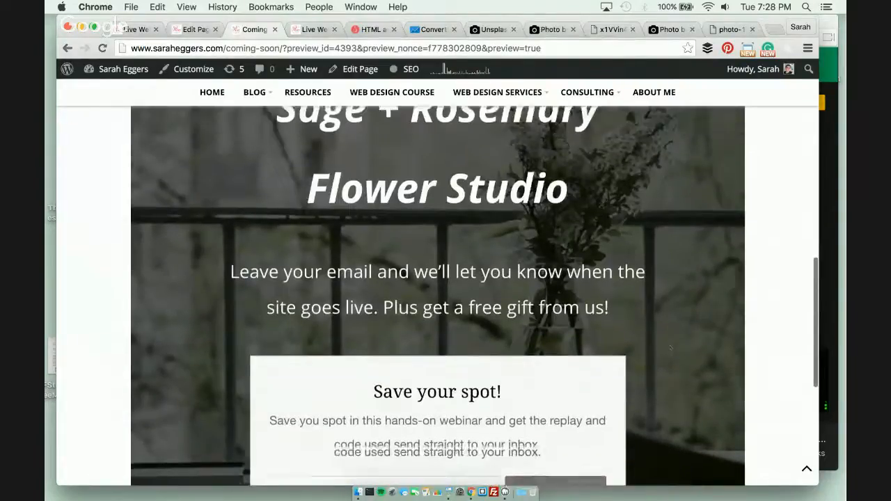
Return to the page editor, set the template to Blank and update the Coming Soon page
click(196, 29)
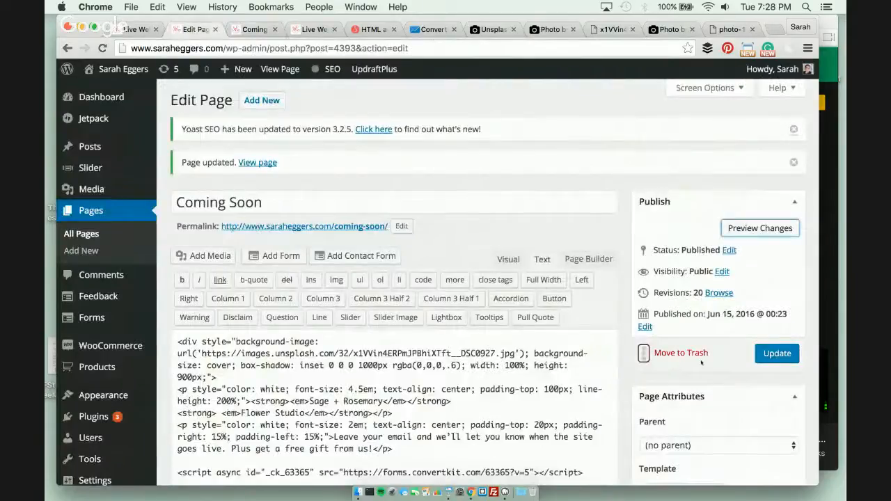
scroll(701, 361, down, 4)
click(665, 295)
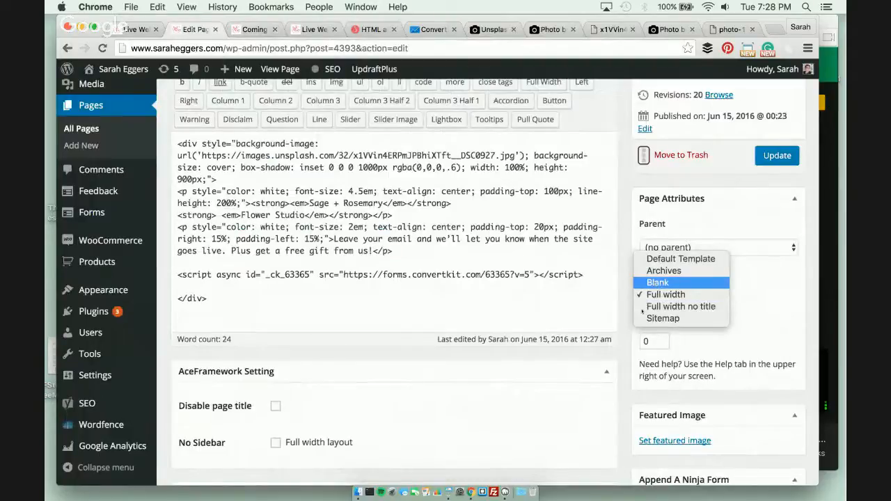
key(Return)
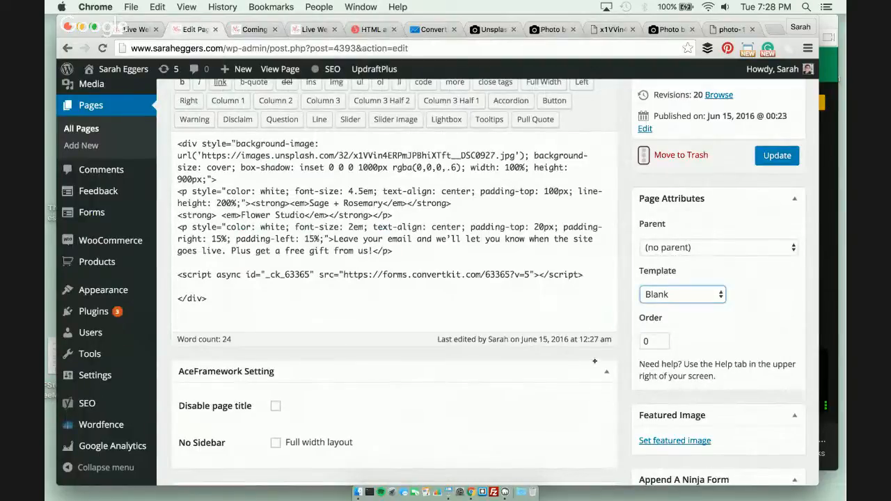
scroll(696, 313, up, 4)
click(775, 278)
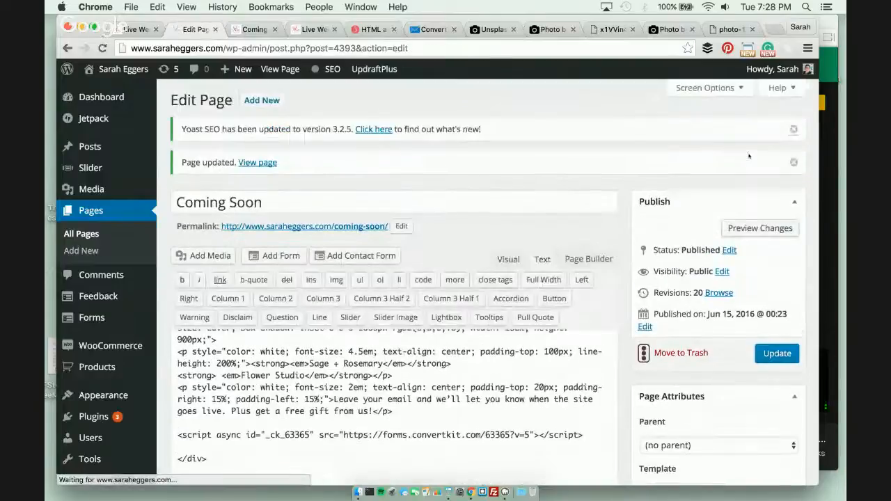
Preview the Coming Soon page with the Blank template, examine its heading and signup form text, and return to the editor
click(761, 229)
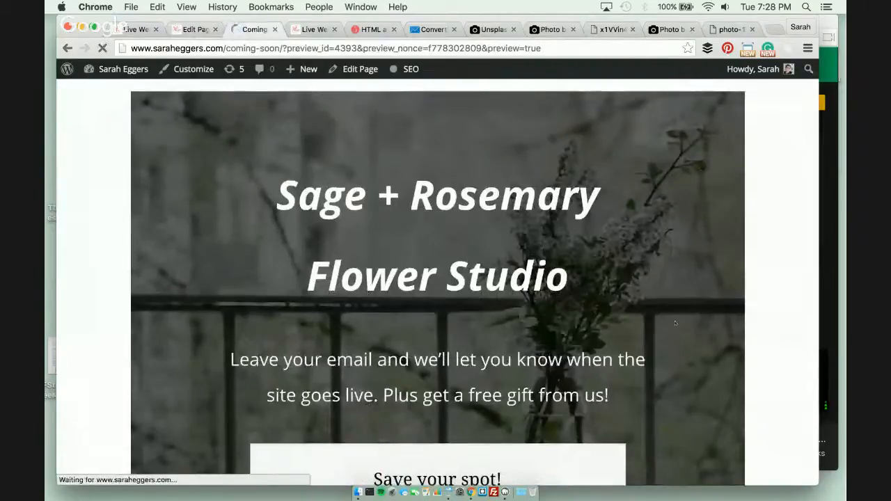
scroll(676, 323, down, 5)
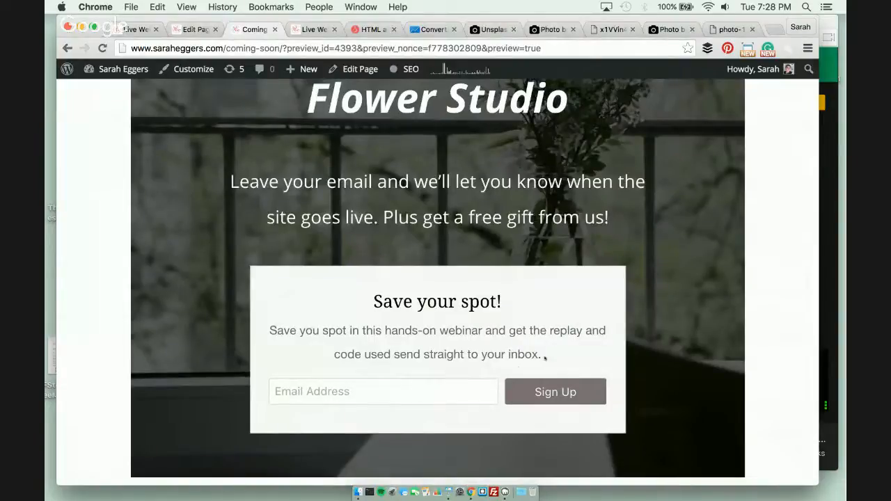
mouse_move(553, 356)
mouse_down()
mouse_move(363, 332)
mouse_move(373, 298)
mouse_move(477, 332)
mouse_move(557, 342)
mouse_move(561, 351)
mouse_up()
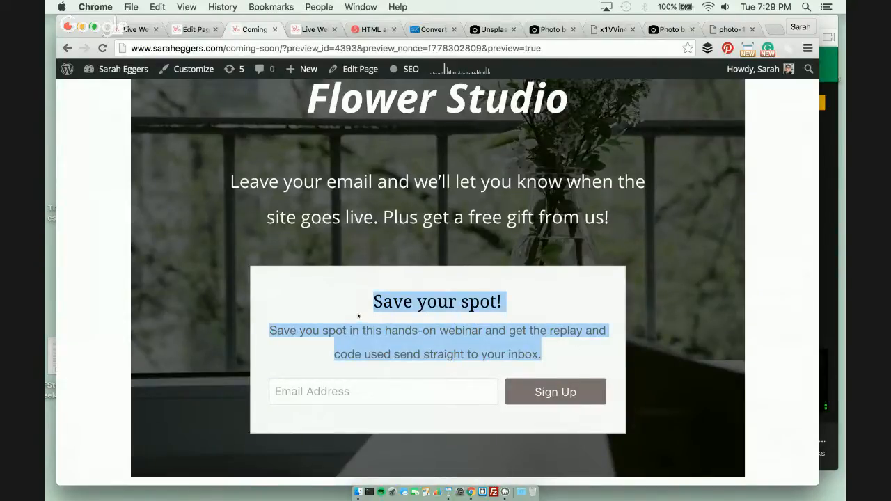
click(398, 301)
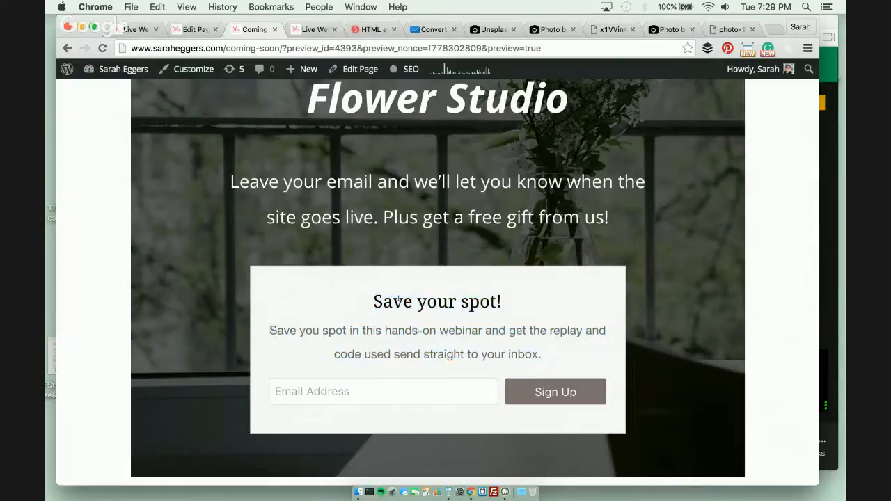
scroll(664, 423, down, 1)
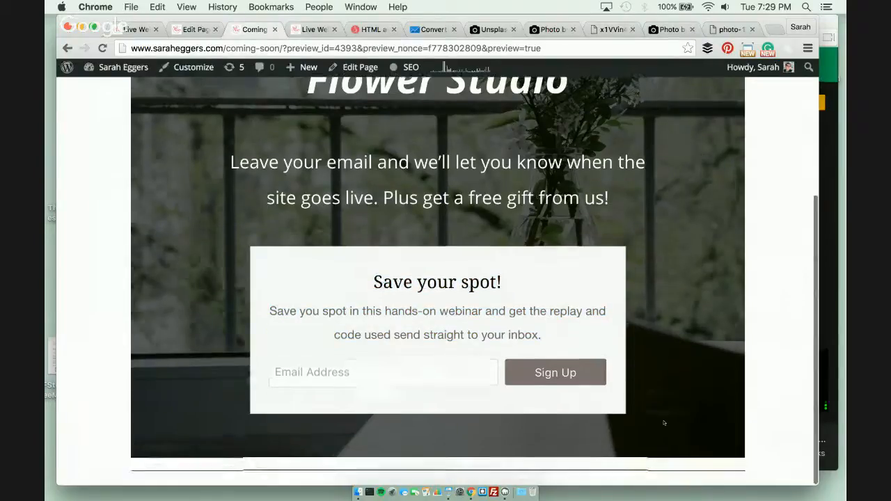
scroll(663, 446, up, 2)
scroll(664, 447, up, 3)
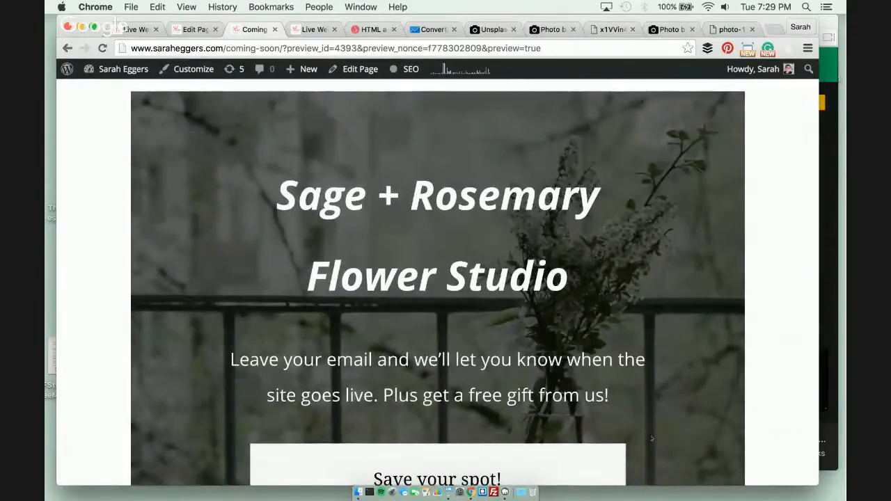
scroll(654, 442, down, 3)
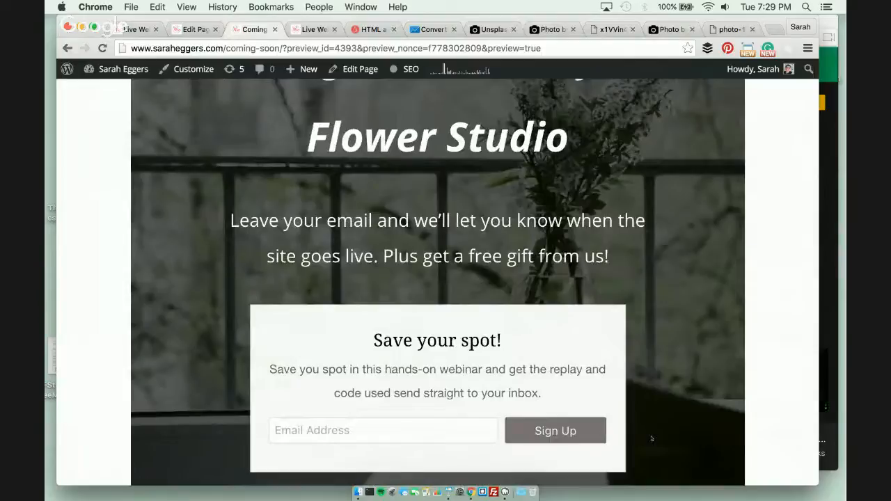
scroll(652, 439, up, 4)
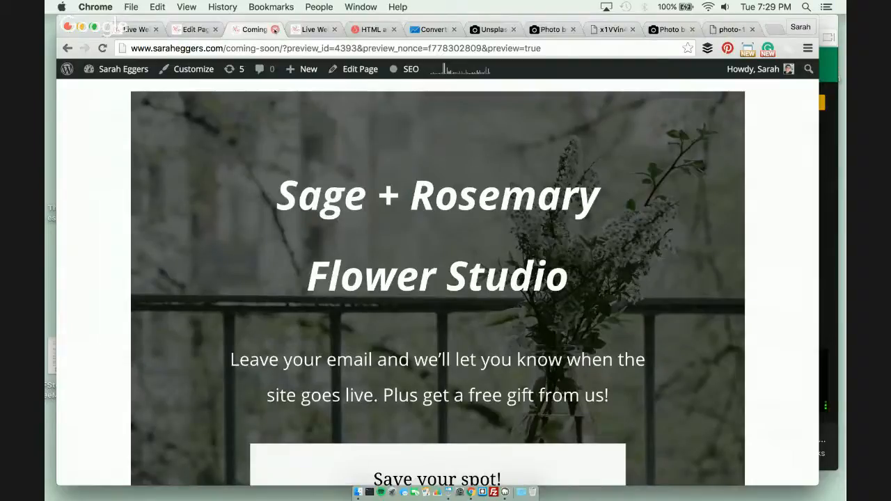
click(189, 30)
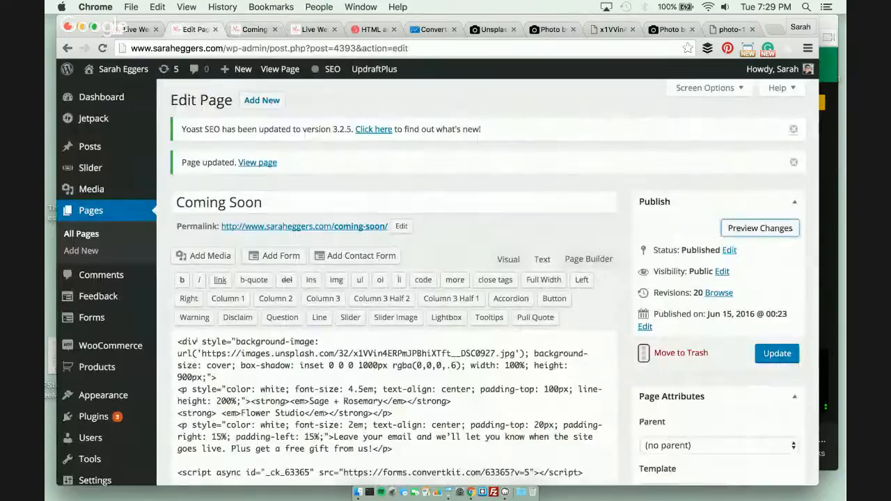
Examine the opening div and first paragraph style code, view the HTML and CSS crash course page, and return to the page editor
drag(177, 342, 202, 341)
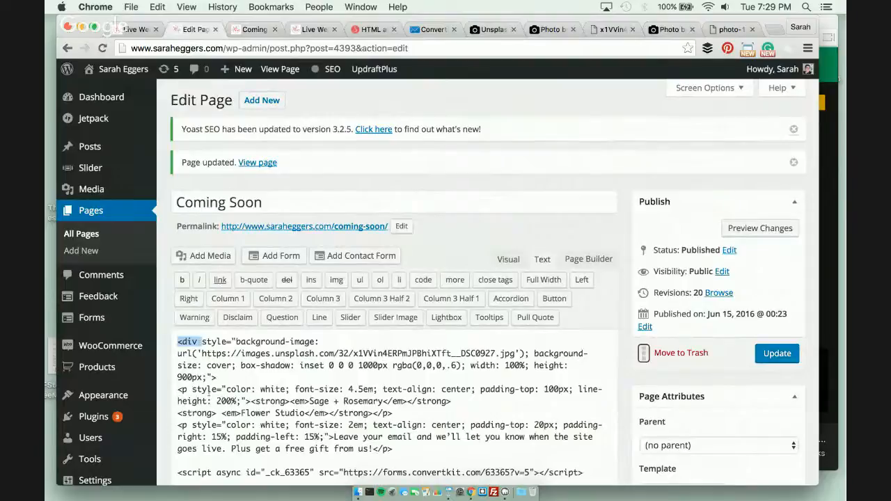
drag(192, 389, 261, 390)
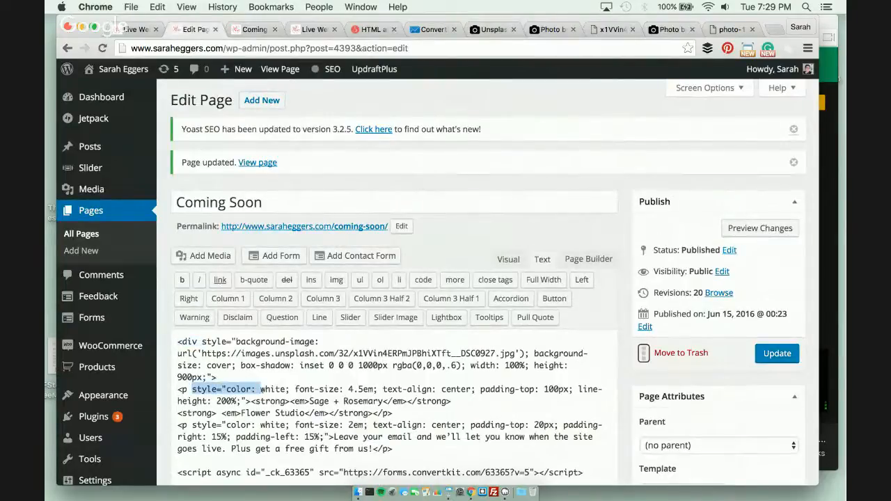
click(319, 390)
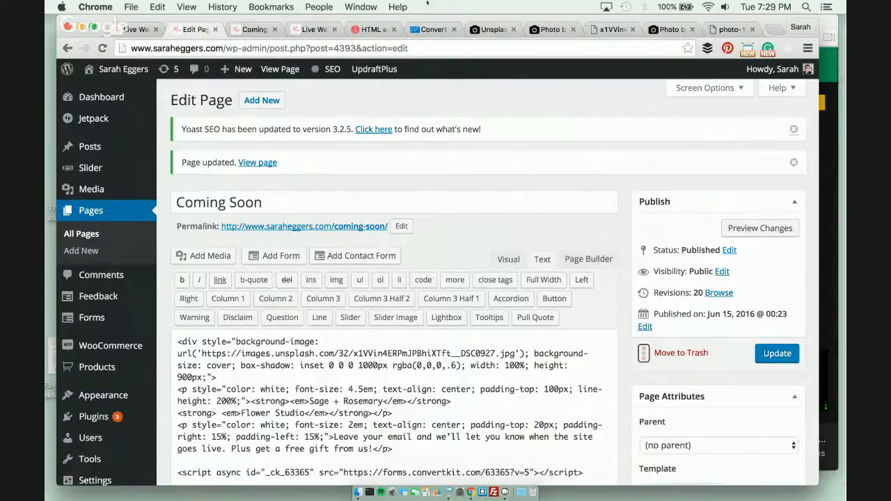
click(368, 30)
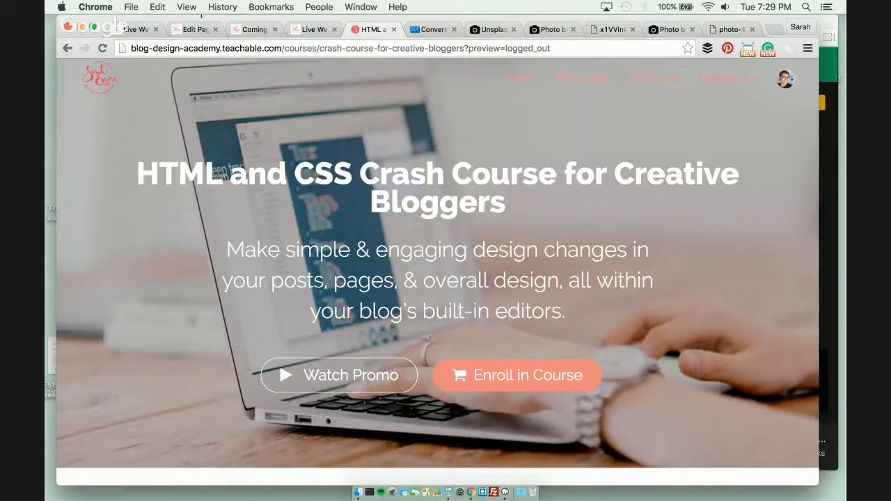
click(195, 30)
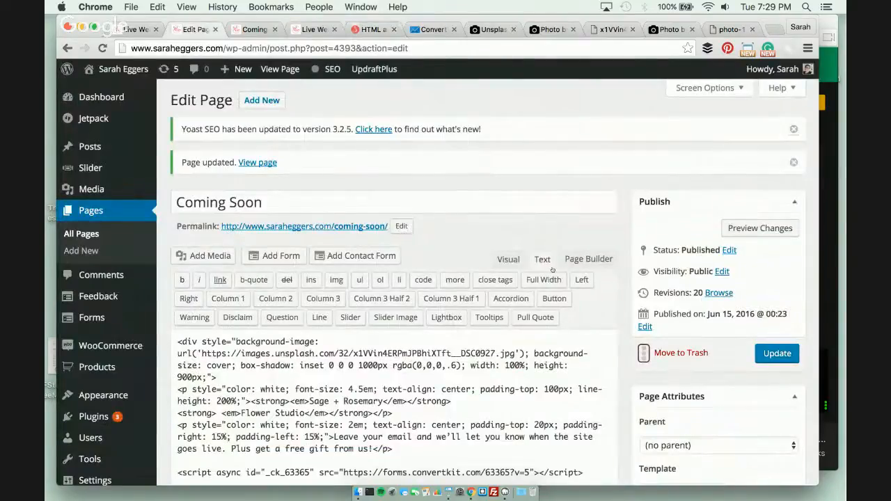
Review the complete Coming Soon HTML by highlighting it from the opening div to the closing div
scroll(577, 344, down, 2)
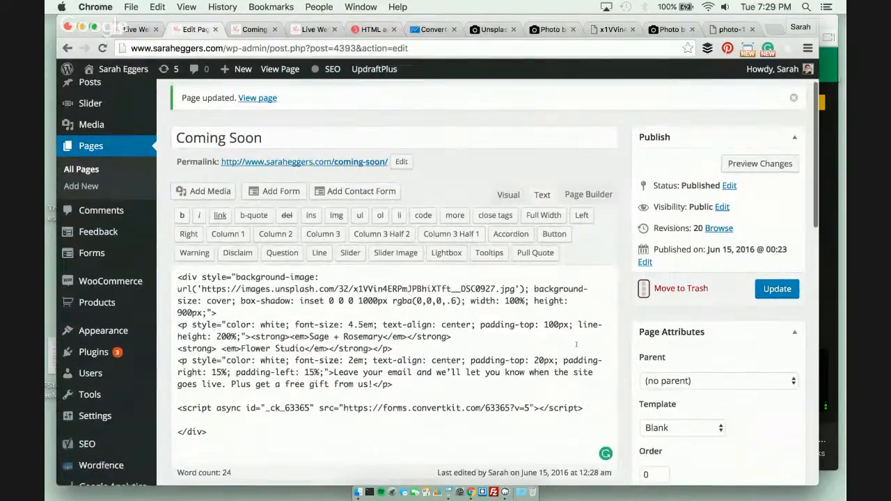
scroll(576, 344, down, 1)
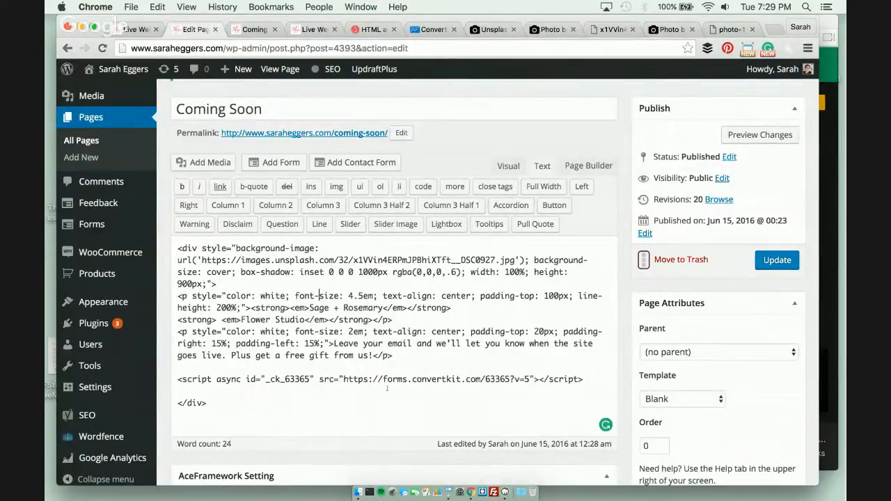
drag(243, 421, 178, 246)
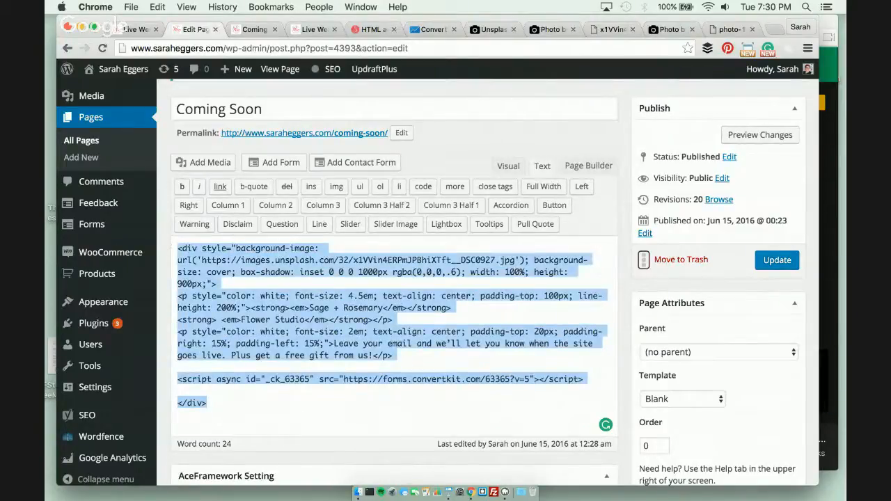
click(255, 355)
click(301, 343)
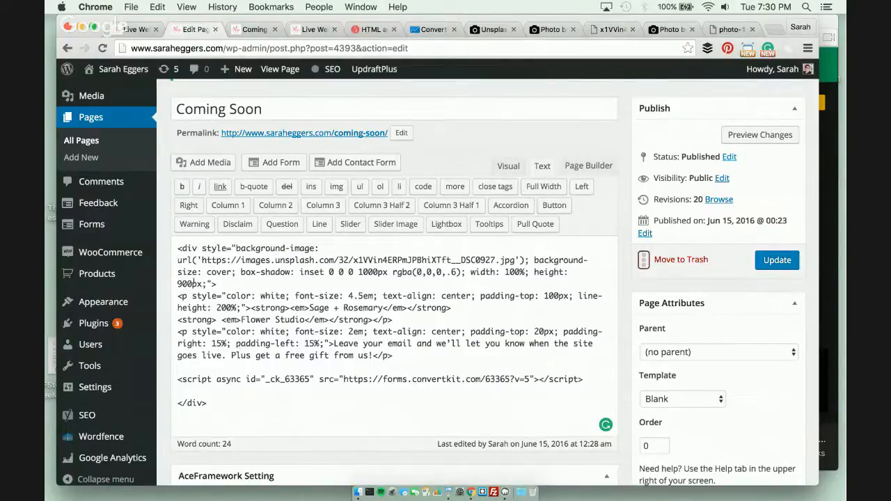
drag(234, 410, 166, 242)
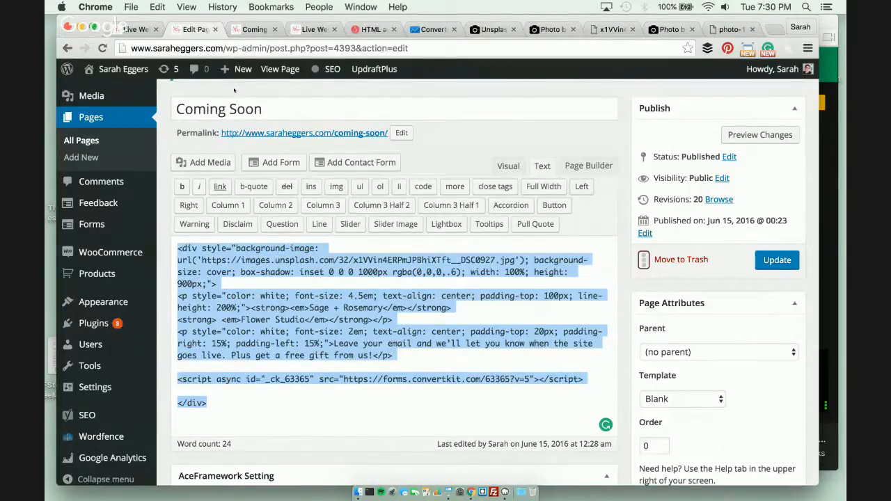
click(251, 364)
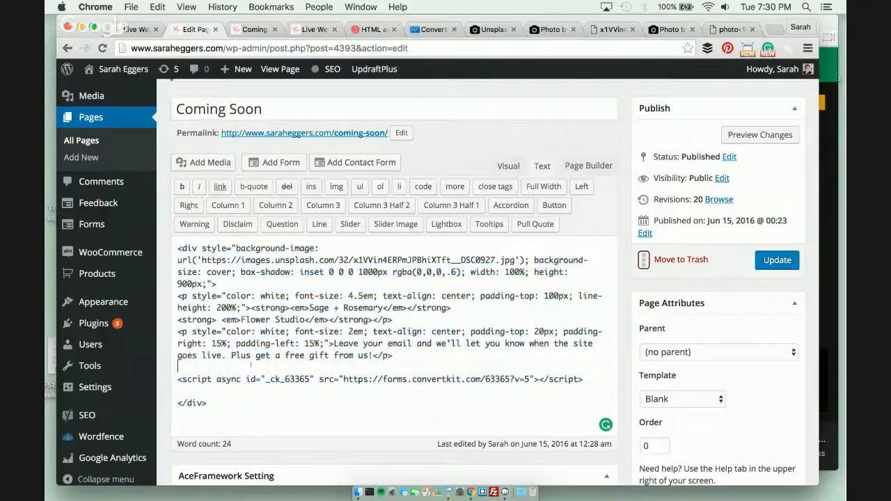
Add blank lines after the closing div, write "To write" below the background block in the Visual editor, and return to the HTML
click(209, 402)
key(Return)
key(Return)
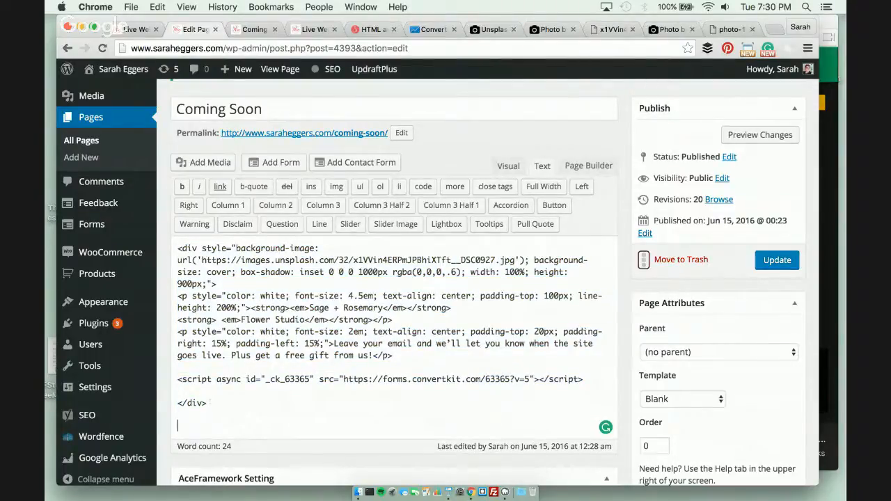
click(511, 167)
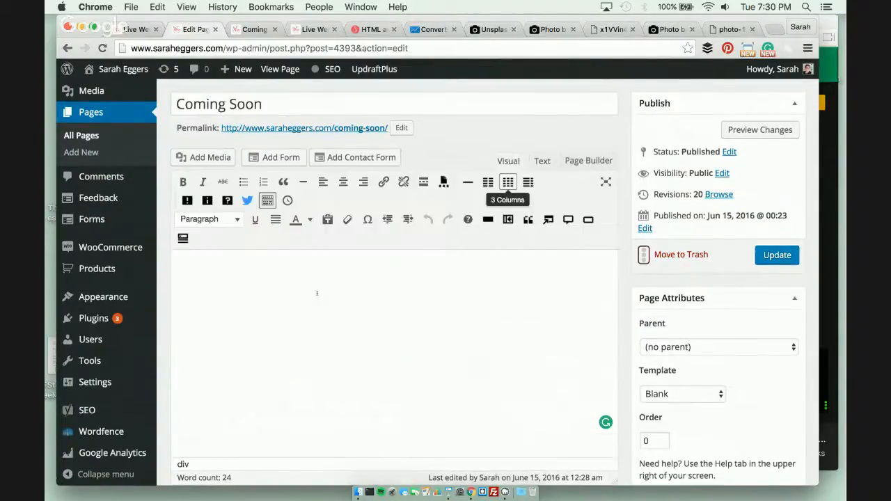
scroll(317, 293, down, 5)
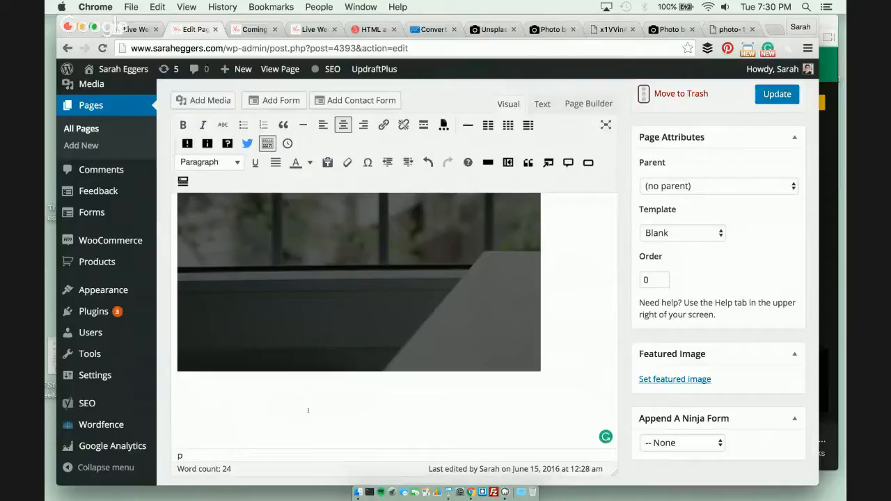
click(543, 103)
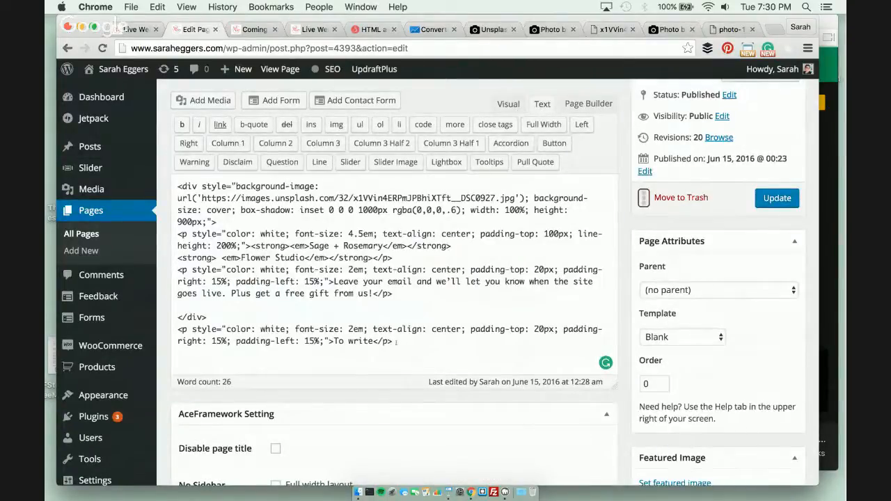
Replace the inline-styled opening tag and the word "To" in the paragraph below the closing div with a plain <p> tag
drag(334, 341, 168, 331)
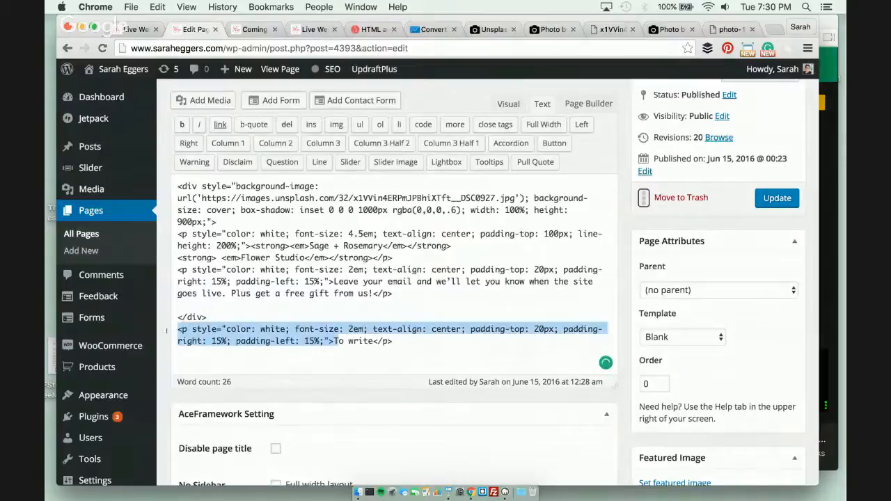
key(BackSpace)
key(Delete)
key(Delete)
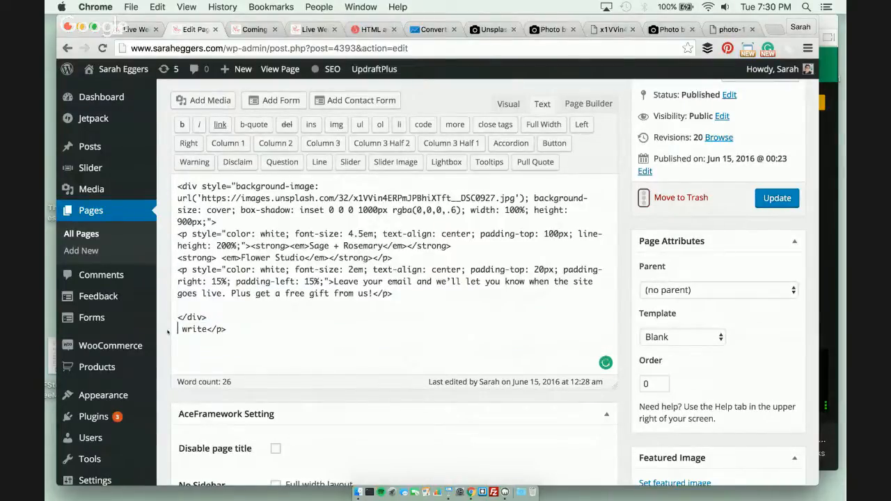
text(<p>)
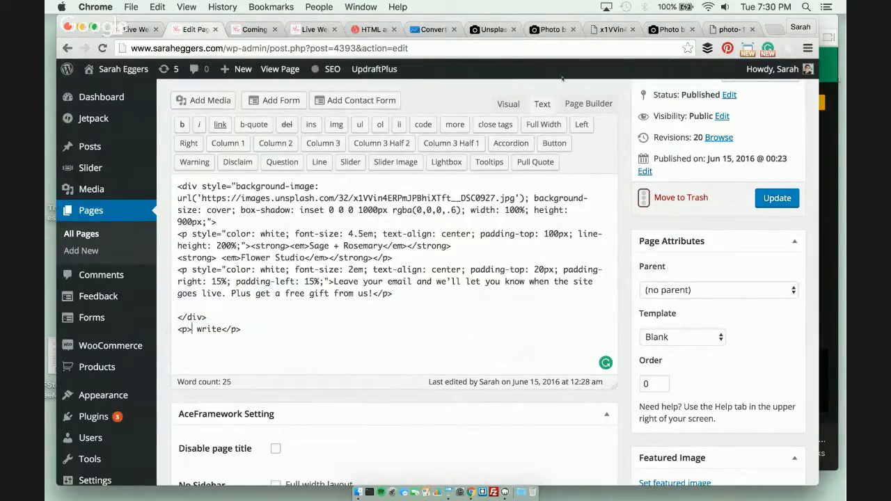
Complete the paragraph below the background block in the Visual editor as "write whatever you want below this div."
click(509, 104)
scroll(276, 264, down, 3)
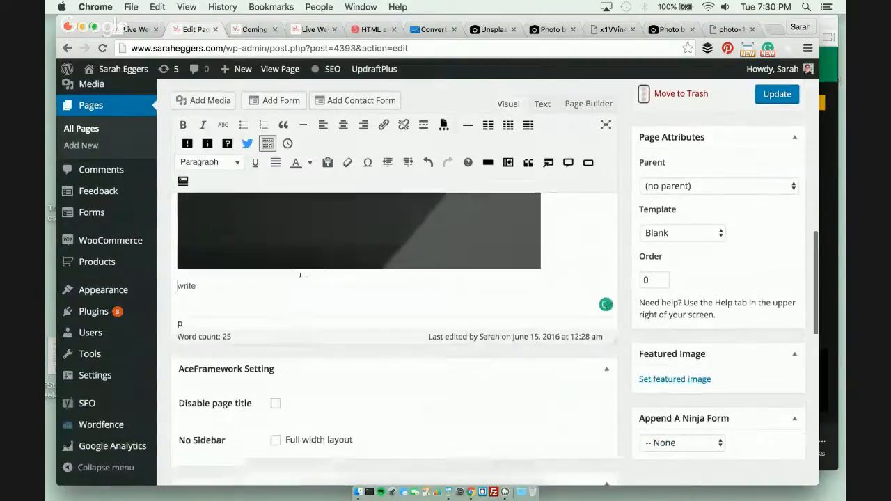
click(225, 210)
text(what)
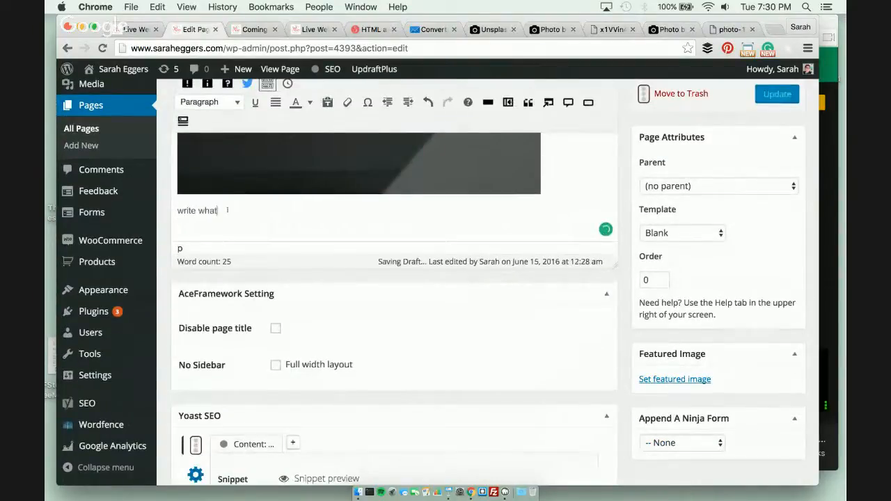
text(everyou want )
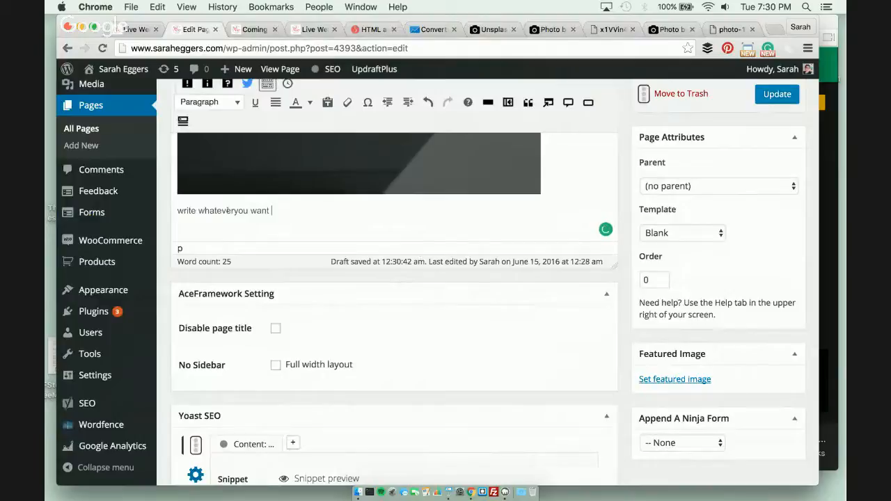
text(below this div.)
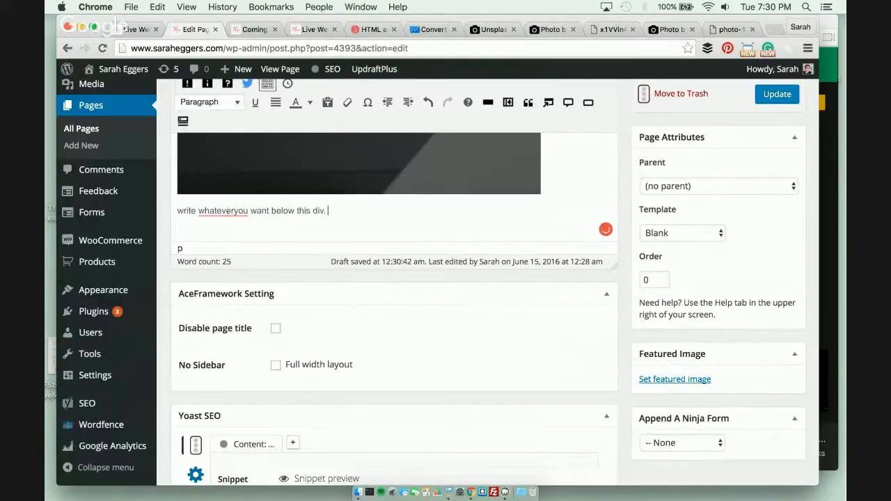
click(232, 211)
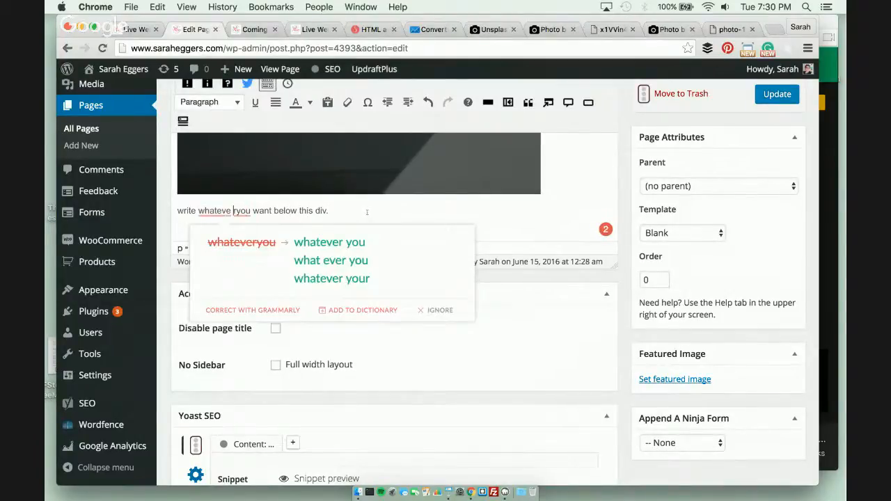
Examine the background block and the text below it in the Visual editor, and compare them with the opening div's background-image code in the HTML
scroll(367, 212, up, 1)
scroll(556, 196, up, 3)
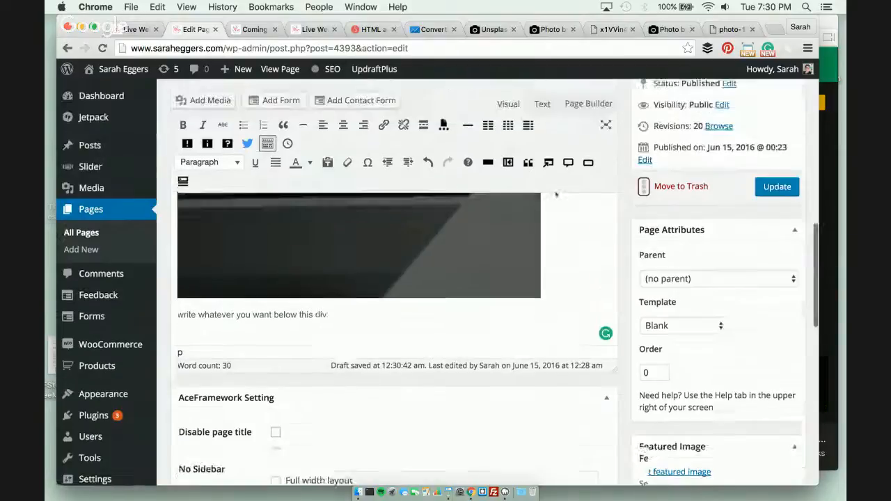
scroll(559, 274, up, 8)
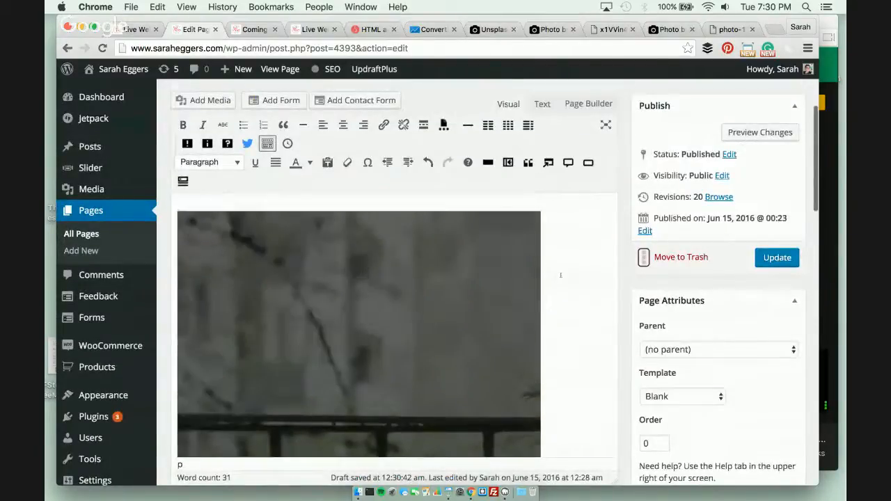
scroll(561, 275, down, 5)
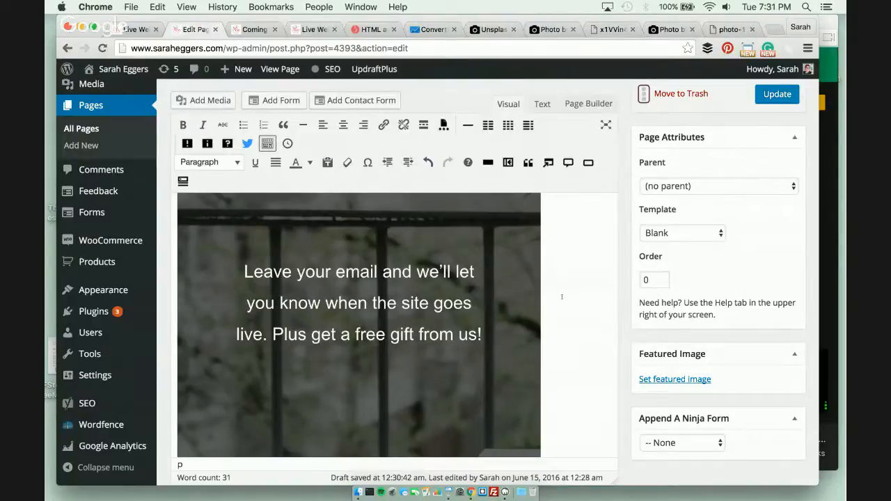
scroll(562, 296, down, 2)
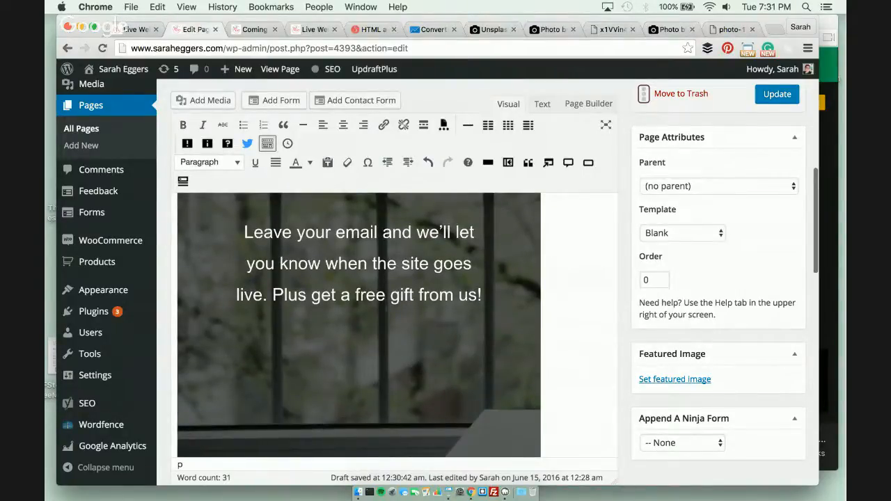
scroll(566, 354, down, 5)
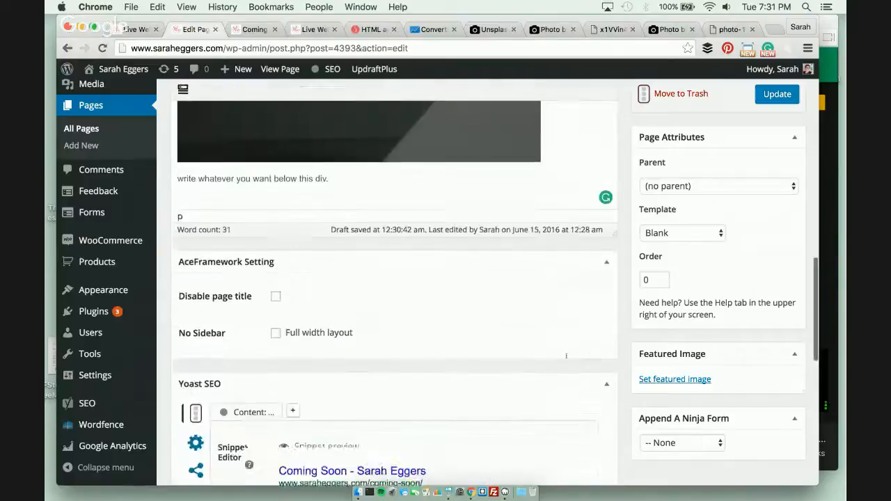
scroll(567, 356, up, 3)
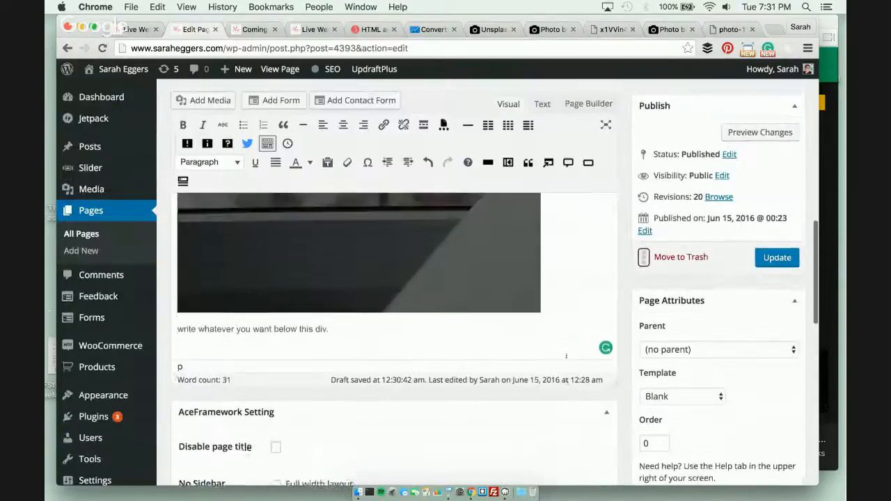
click(541, 106)
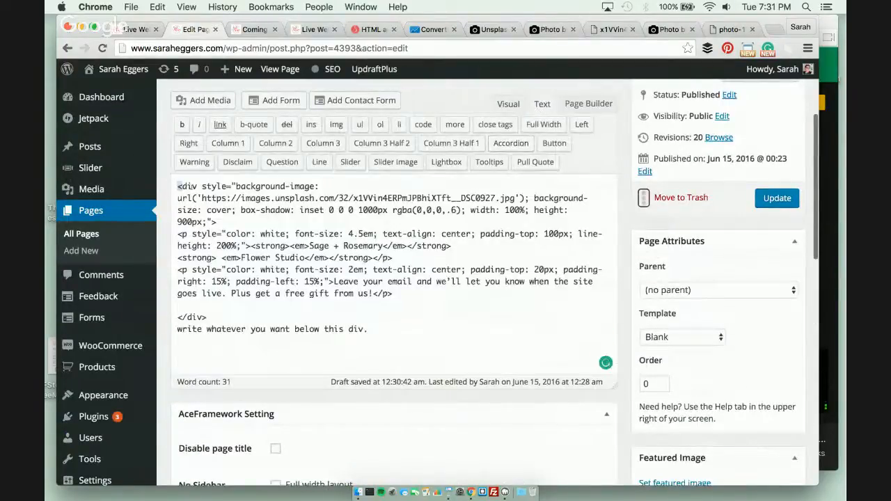
drag(179, 186, 322, 186)
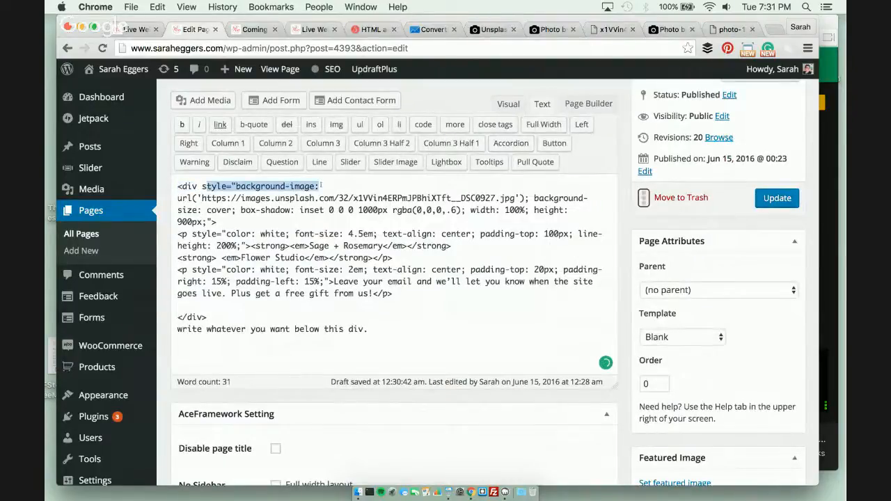
Open the HTML and CSS crash course page and read its introduction and list of learning outcomes
click(373, 30)
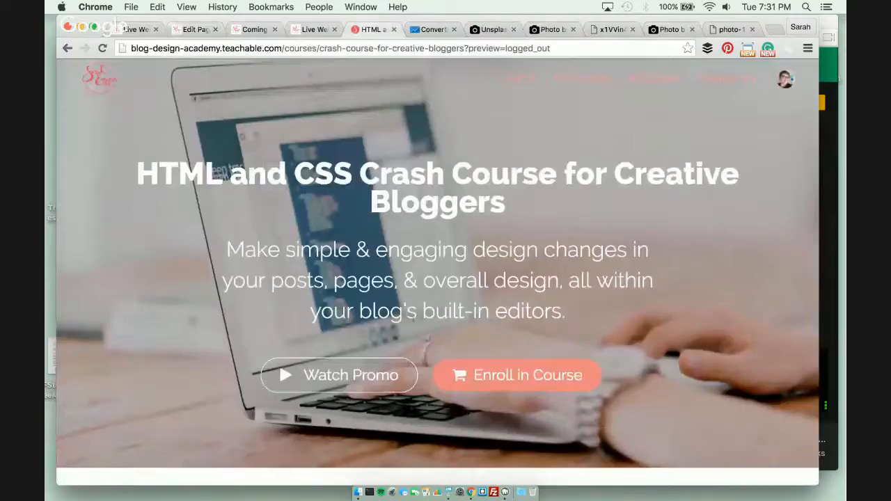
scroll(414, 317, down, 5)
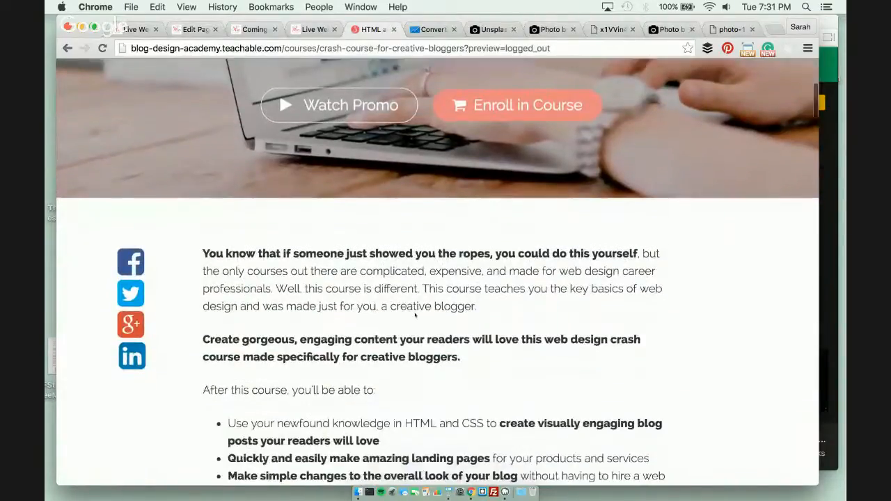
scroll(415, 317, down, 3)
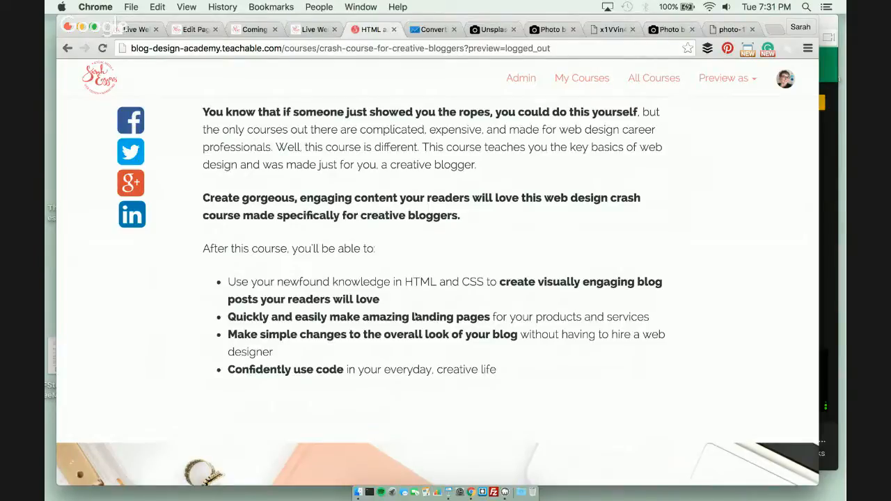
scroll(510, 350, down, 5)
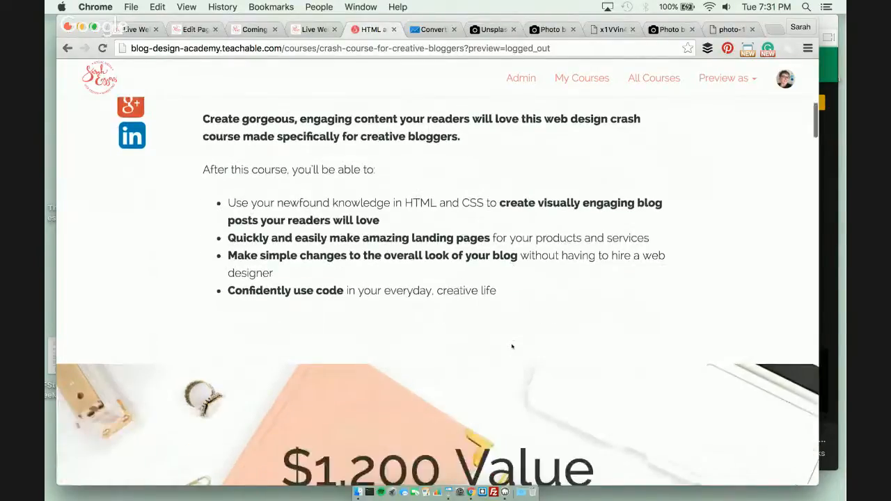
Read the course's $1,200 Value section and examine the enrollment pricing options under "Get started now!"
scroll(512, 347, up, 1)
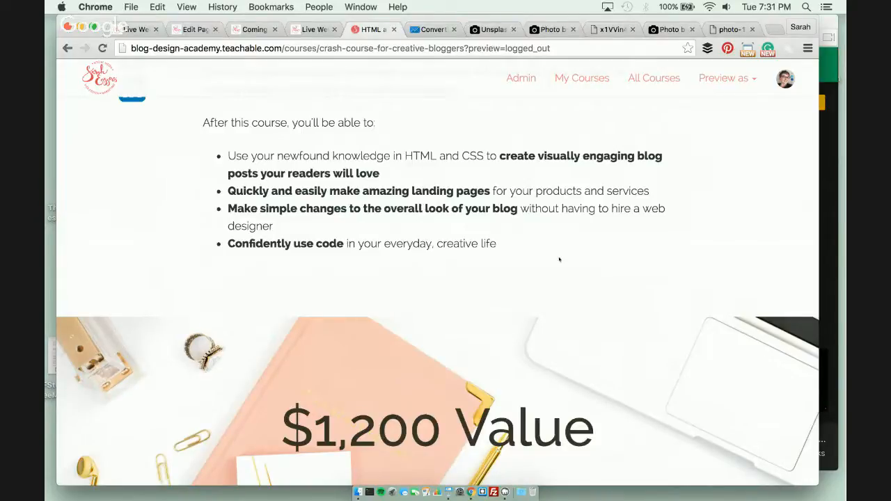
scroll(627, 242, down, 5)
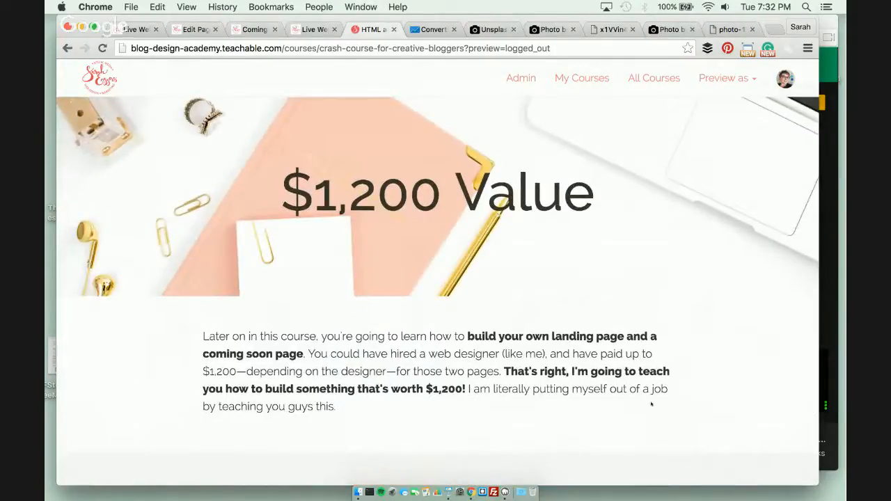
scroll(657, 397, down, 3)
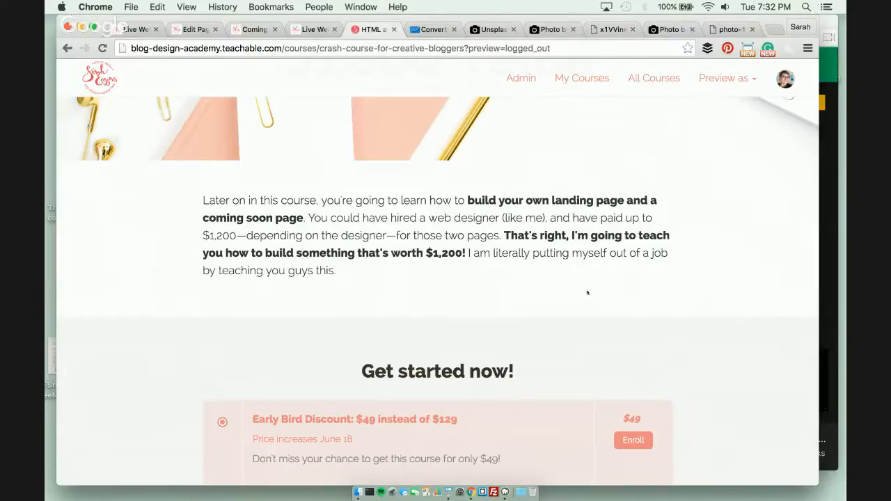
scroll(596, 313, down, 4)
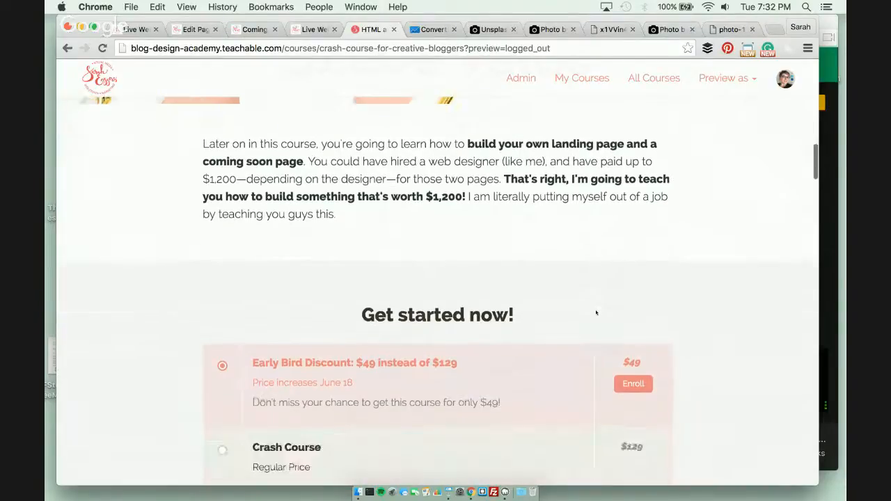
scroll(596, 312, down, 4)
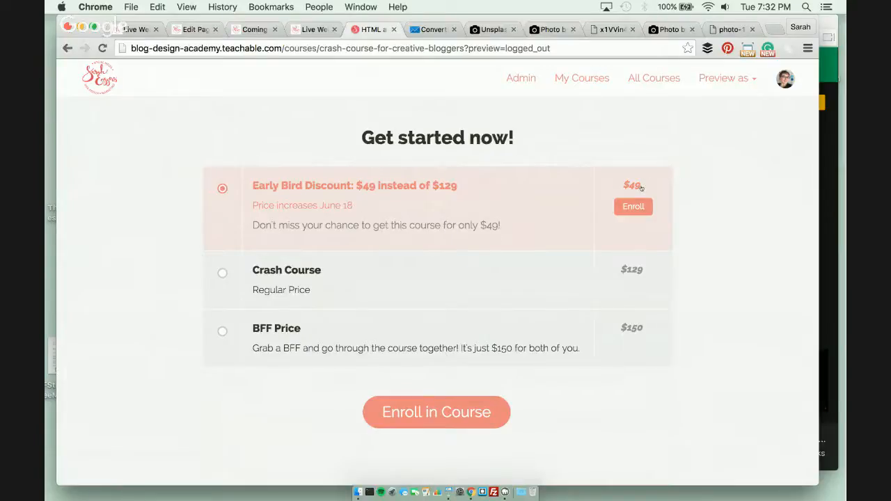
Read the "What You Will Get From This Course" list and the "Content and Overview" section of the course page
scroll(743, 380, down, 10)
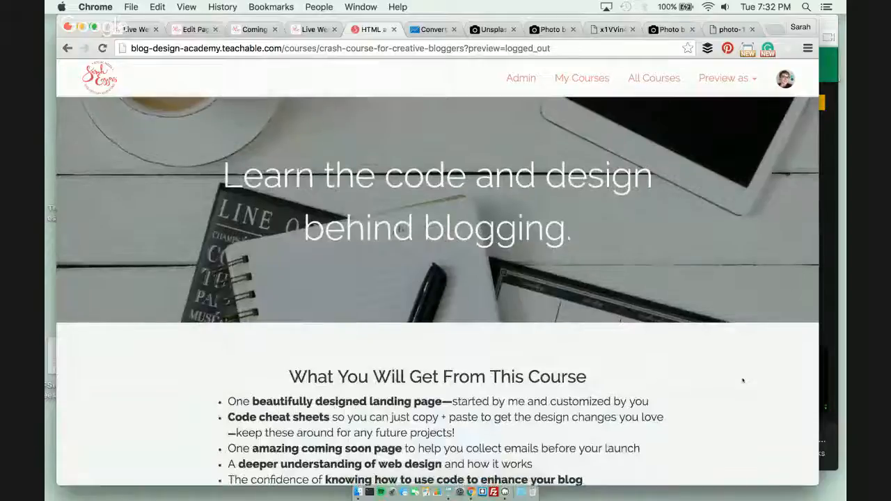
scroll(743, 380, down, 1)
scroll(743, 380, down, 3)
scroll(743, 381, up, 1)
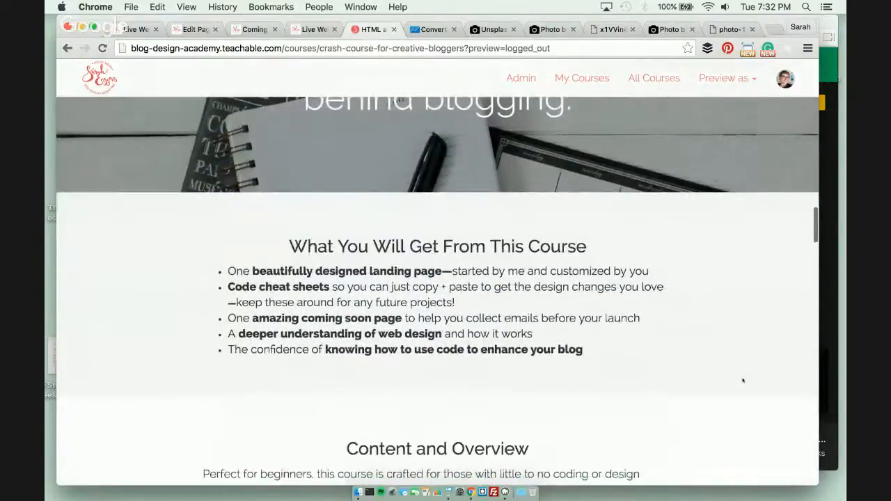
scroll(743, 380, down, 3)
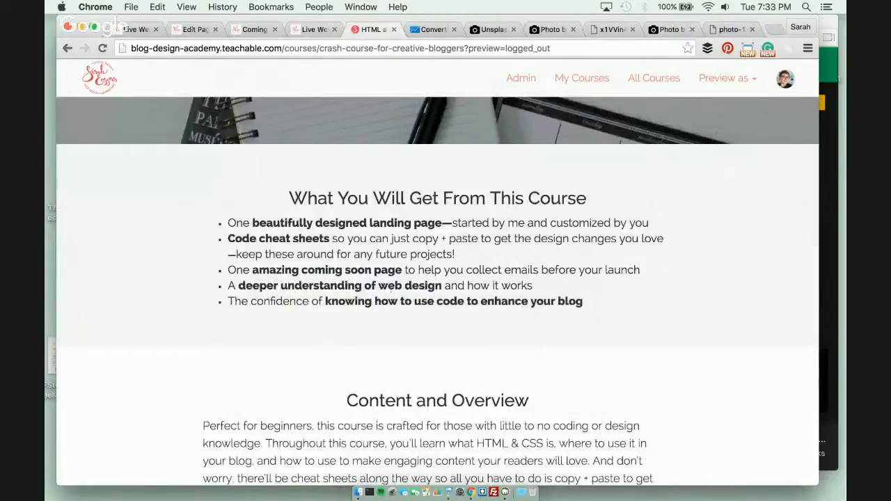
scroll(608, 359, down, 8)
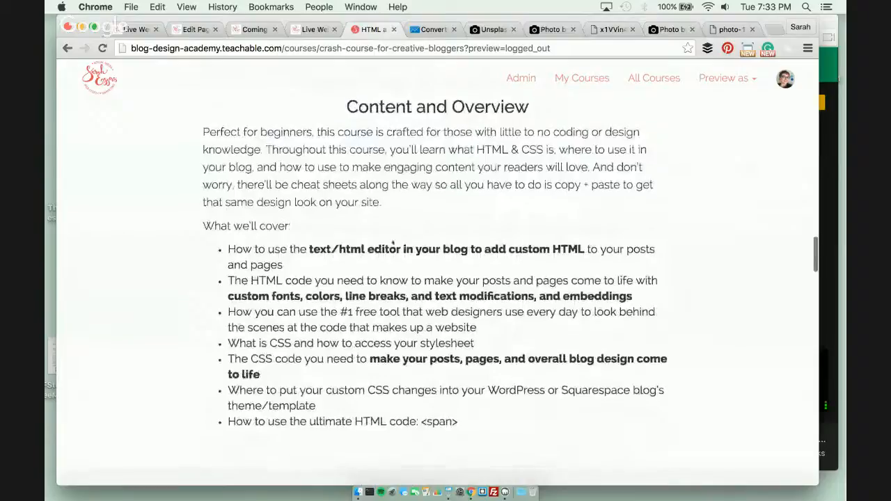
Examine the Class Curriculum lessons, the "After this course, you'll be able to..." list and the Frequently Asked Questions
scroll(423, 378, down, 4)
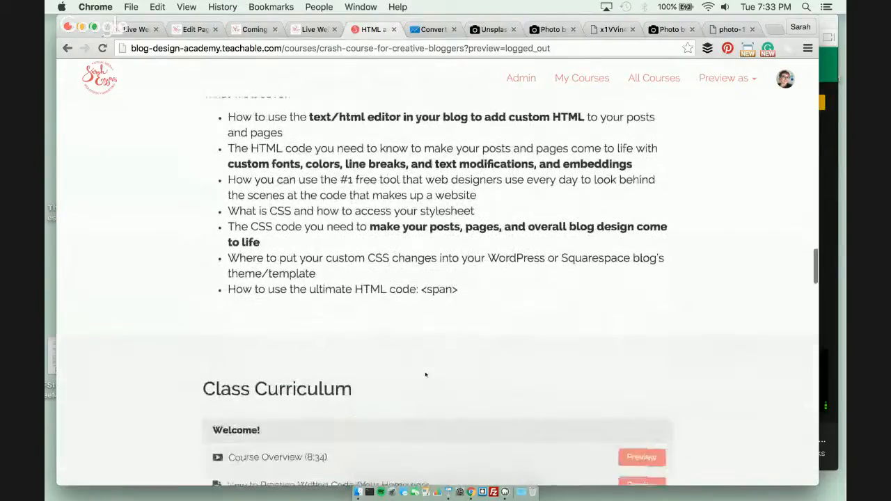
scroll(425, 375, down, 9)
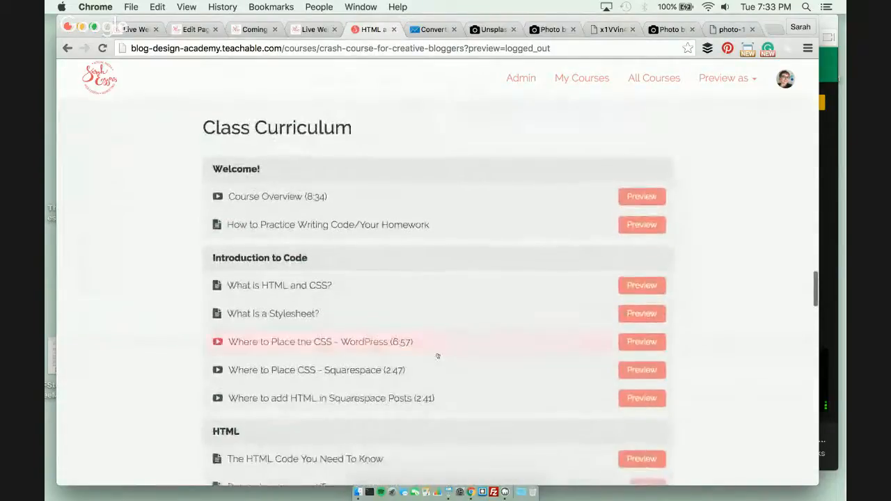
scroll(452, 334, down, 3)
scroll(450, 332, up, 4)
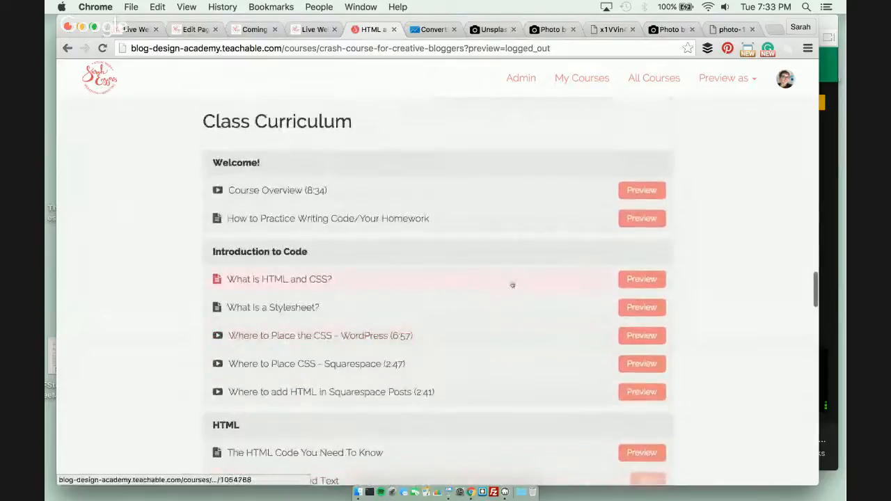
scroll(726, 296, down, 2)
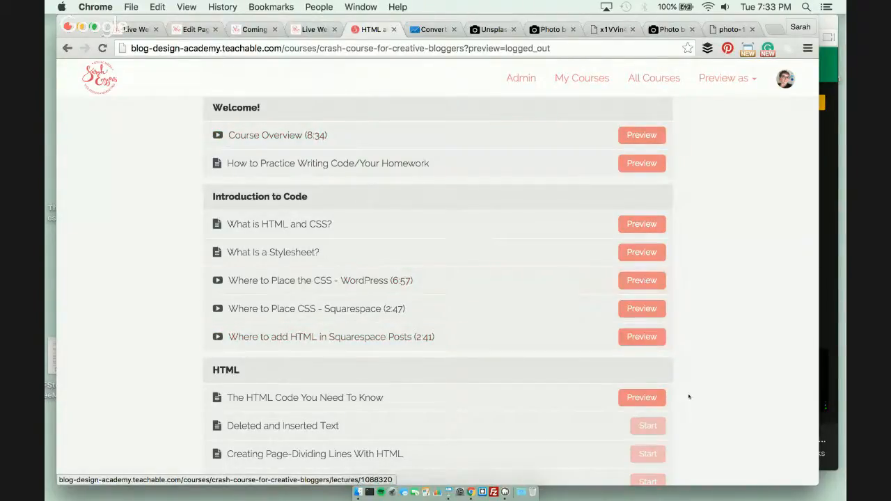
scroll(689, 397, down, 1)
scroll(689, 397, down, 10)
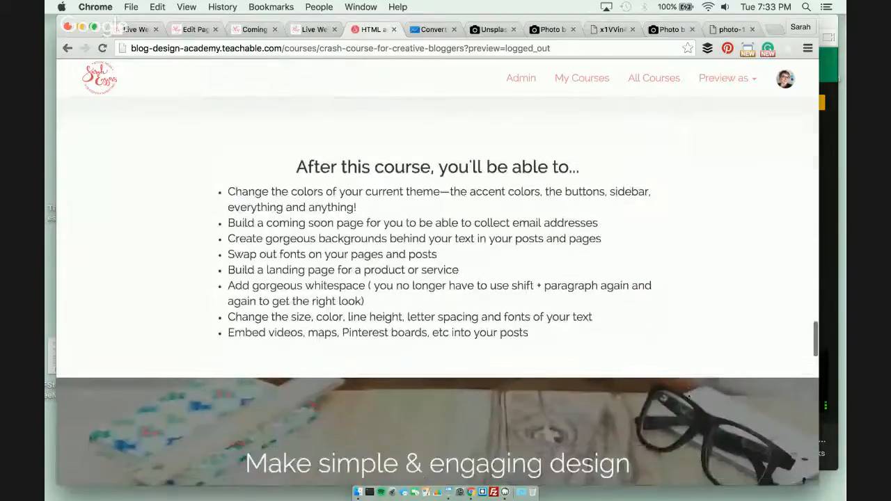
scroll(689, 397, down, 10)
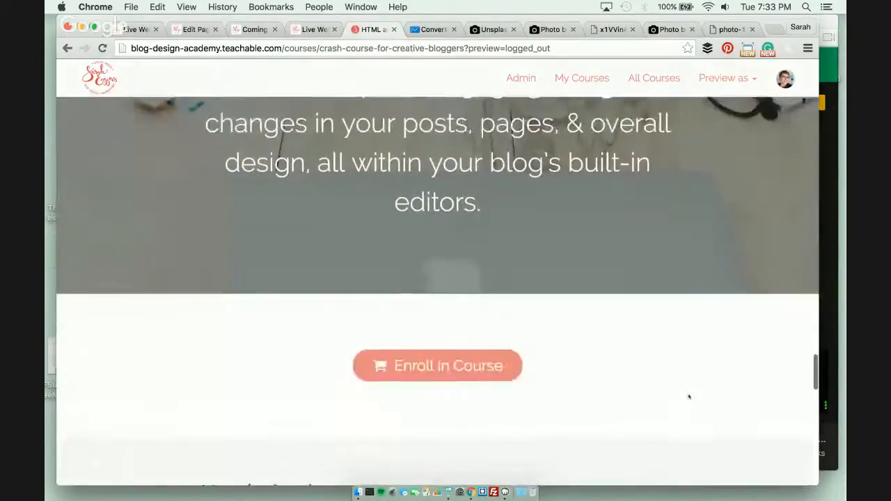
scroll(689, 397, down, 3)
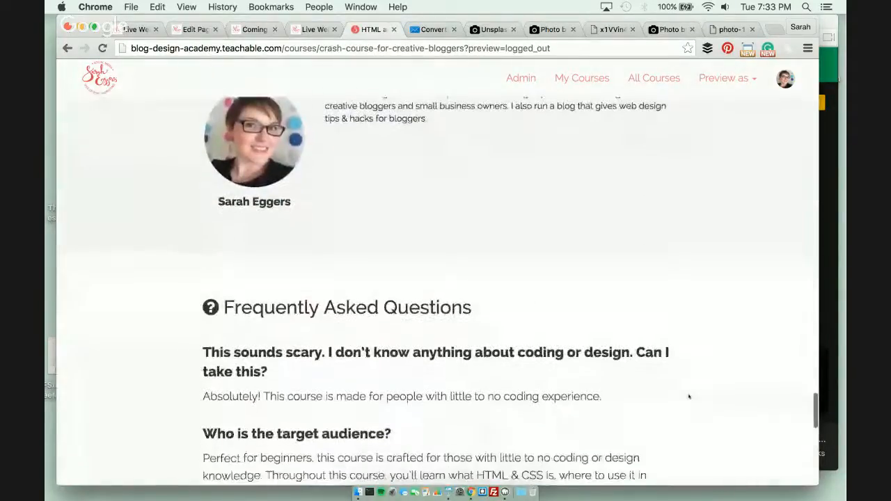
Return to the pricing section, highlight the $1,200 value and the regular Crash Course price of $129, and reselect the Early Bird Discount option
scroll(689, 397, up, 7)
scroll(689, 397, up, 8)
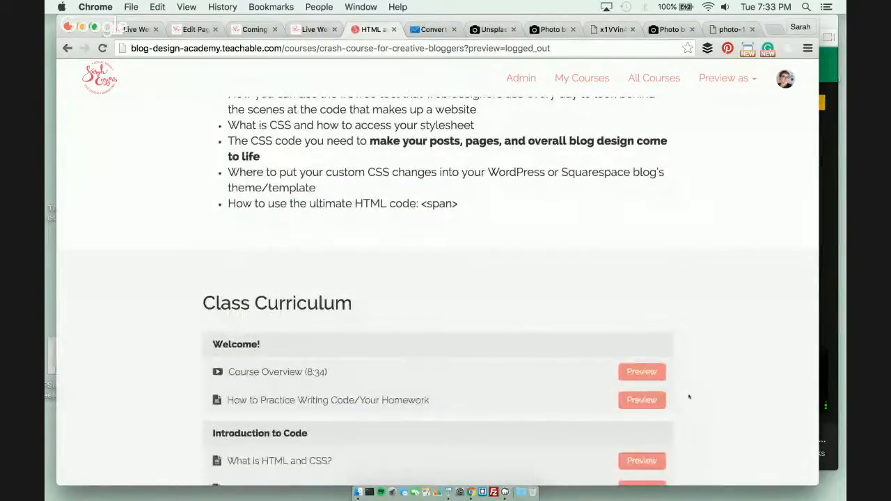
scroll(688, 397, up, 15)
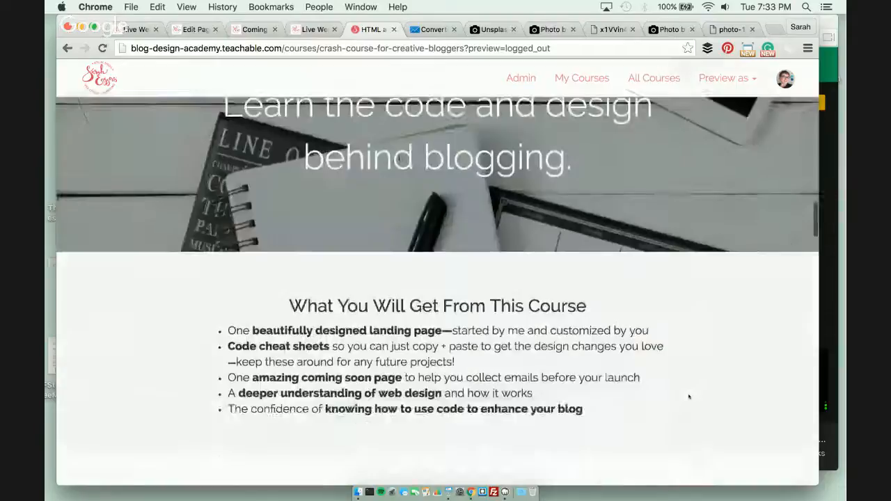
scroll(679, 380, up, 1)
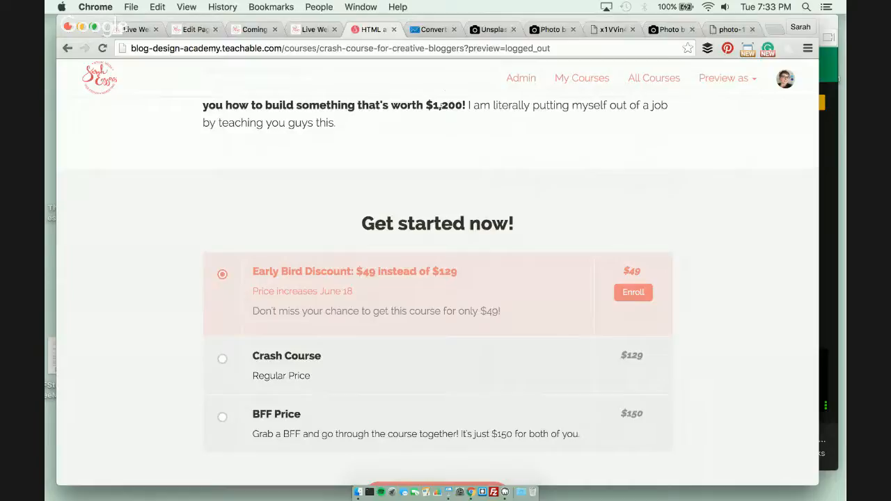
drag(433, 105, 467, 105)
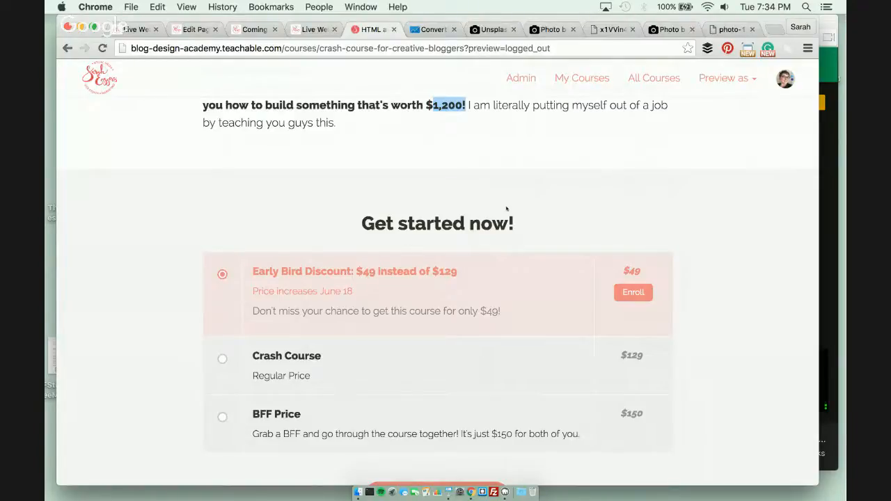
click(622, 359)
drag(622, 359, 649, 357)
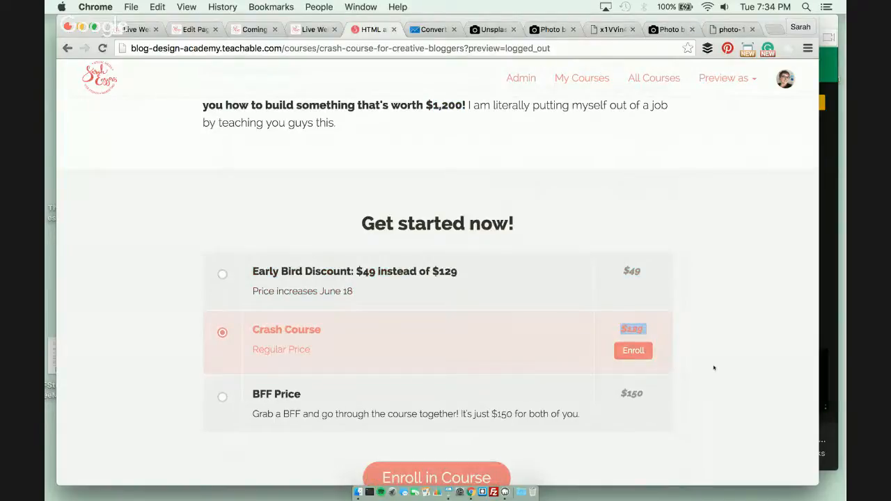
click(481, 296)
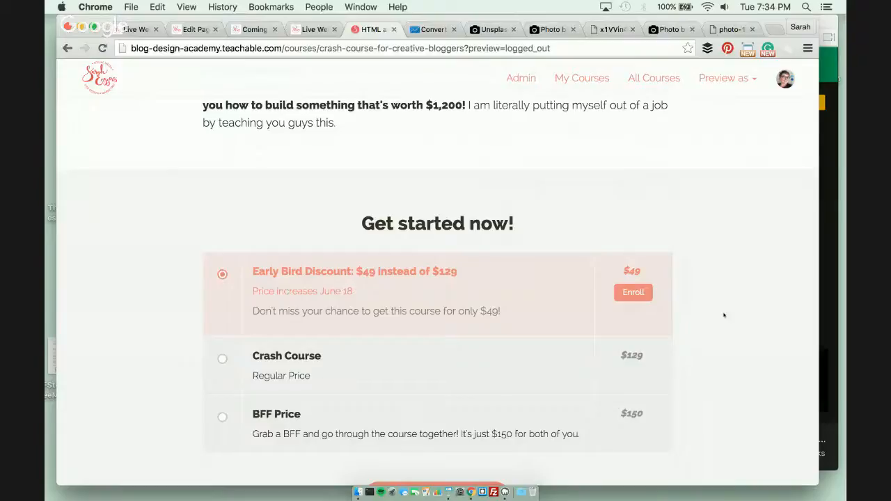
Review the course page again from its title banner to the previewable lessons in the class curriculum
scroll(723, 316, up, 10)
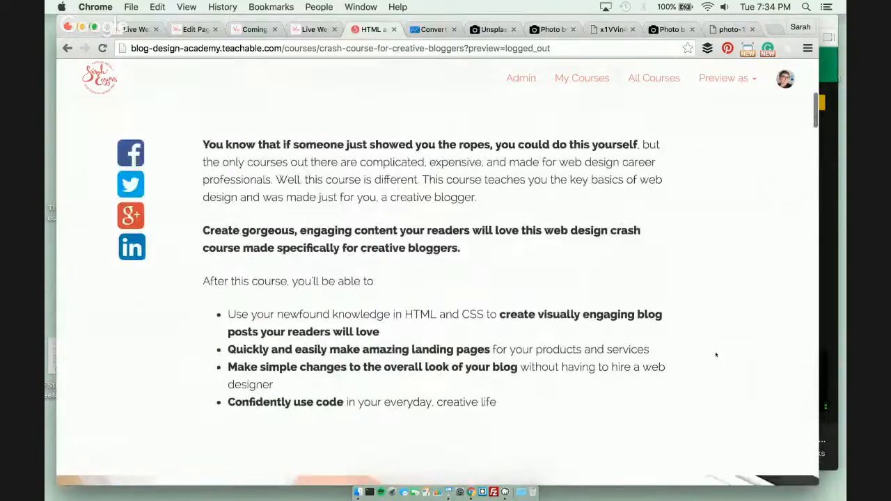
scroll(716, 355, up, 5)
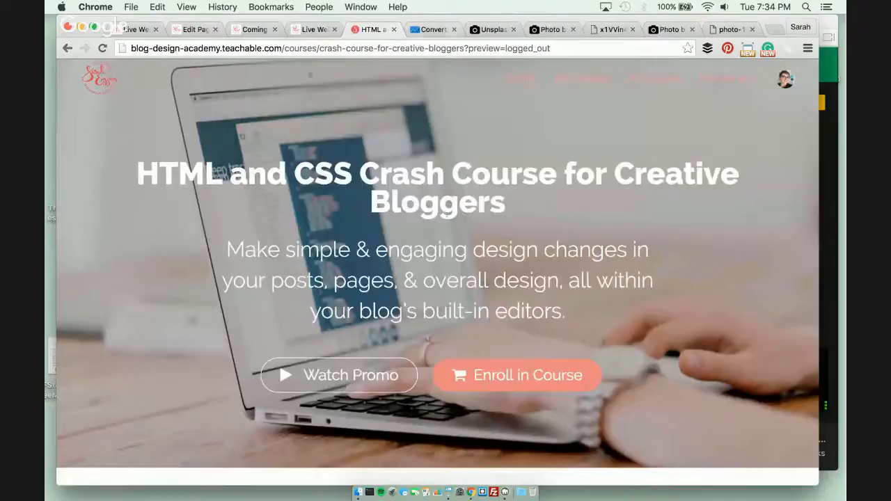
scroll(647, 352, down, 8)
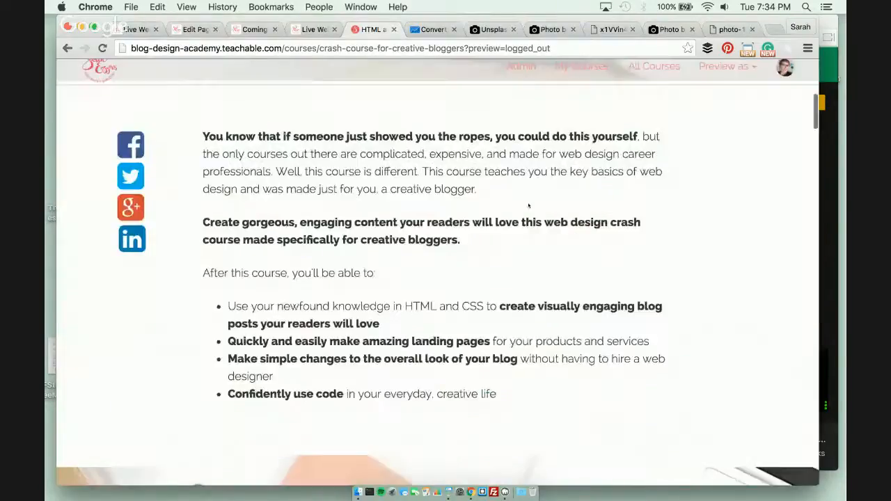
scroll(647, 352, down, 10)
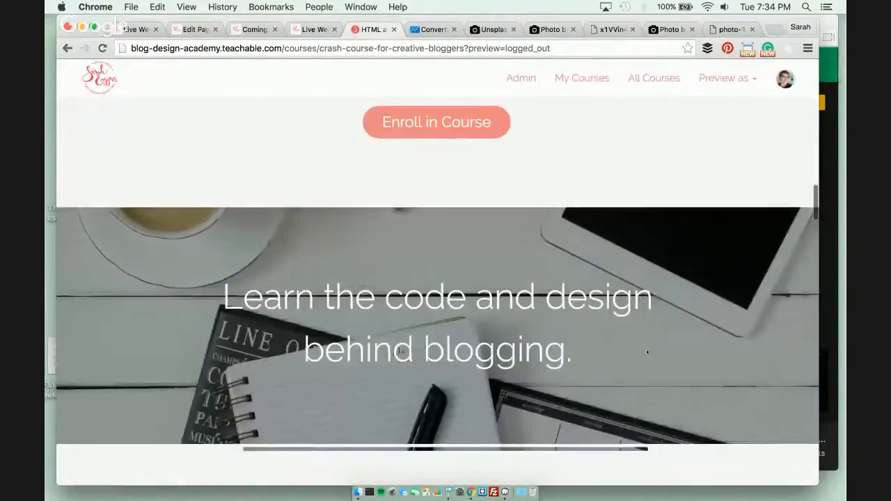
scroll(647, 352, up, 4)
scroll(647, 353, down, 12)
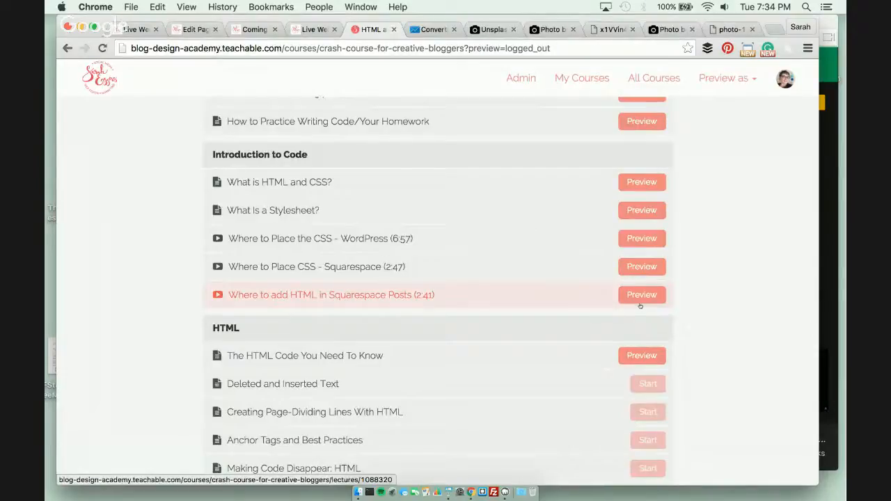
scroll(640, 306, up, 10)
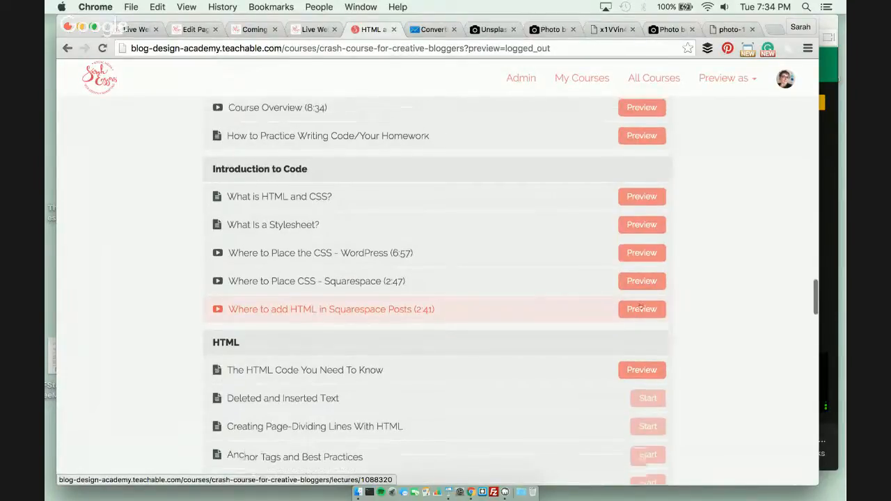